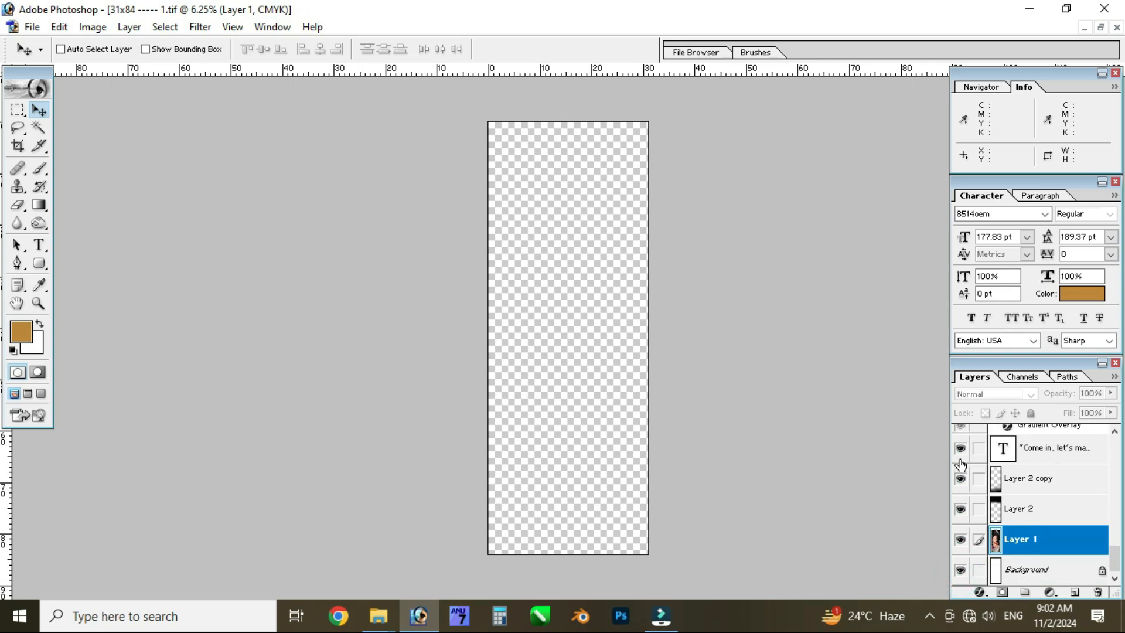
Make every layer of the banner visible, from the portrait in Layer 1 up to the A/c text
scroll(961, 455, up, 2)
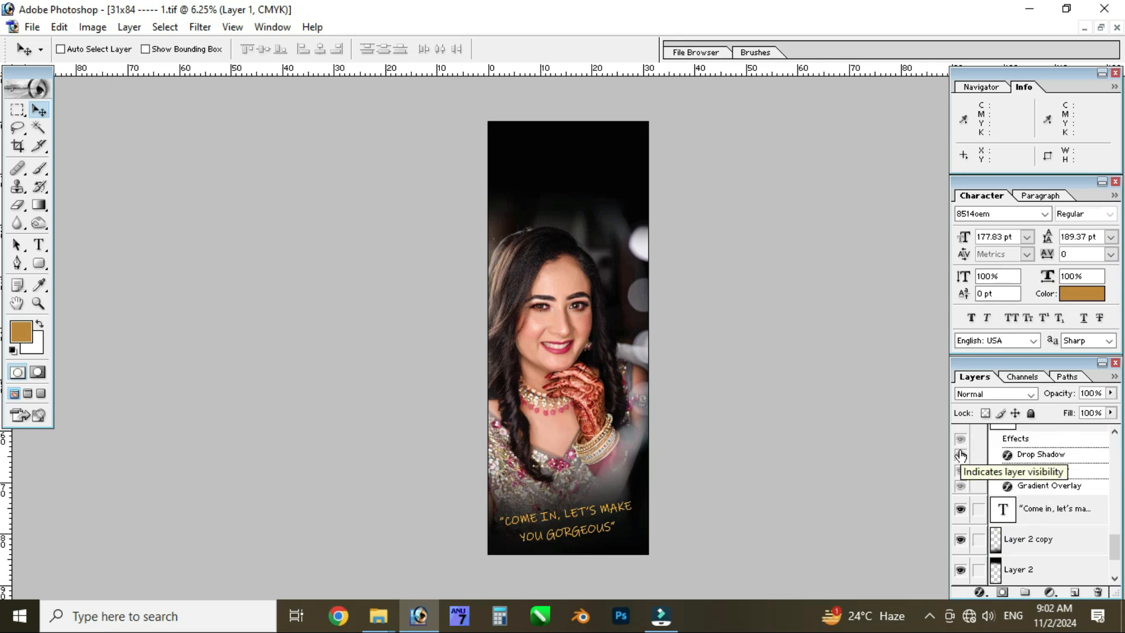
scroll(961, 455, up, 4)
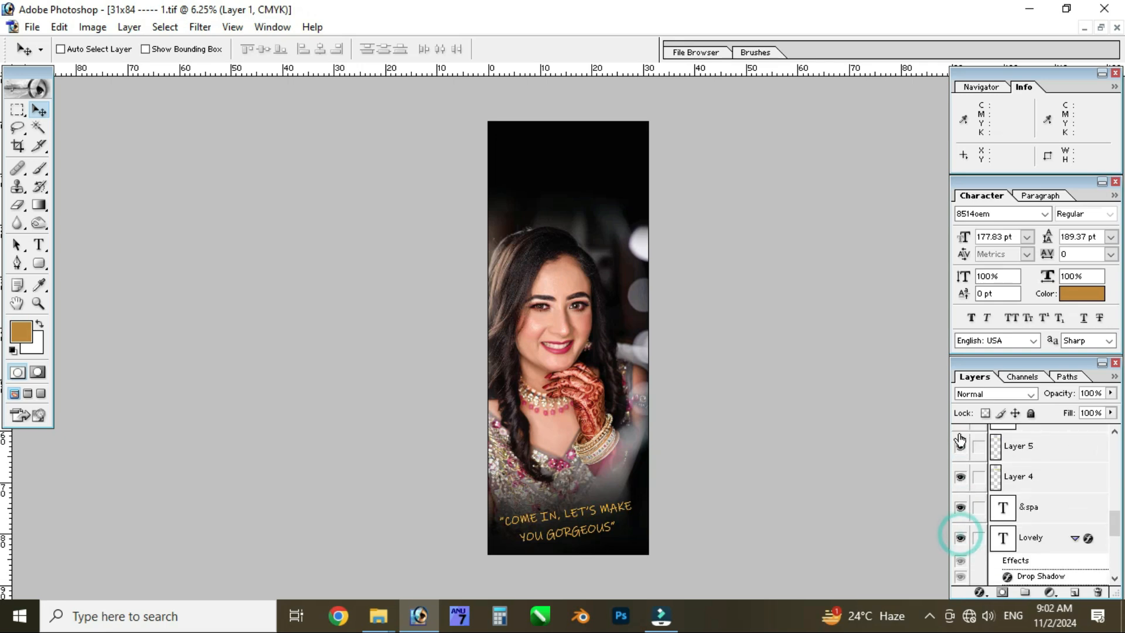
scroll(961, 417, up, 6)
scroll(960, 417, up, 4)
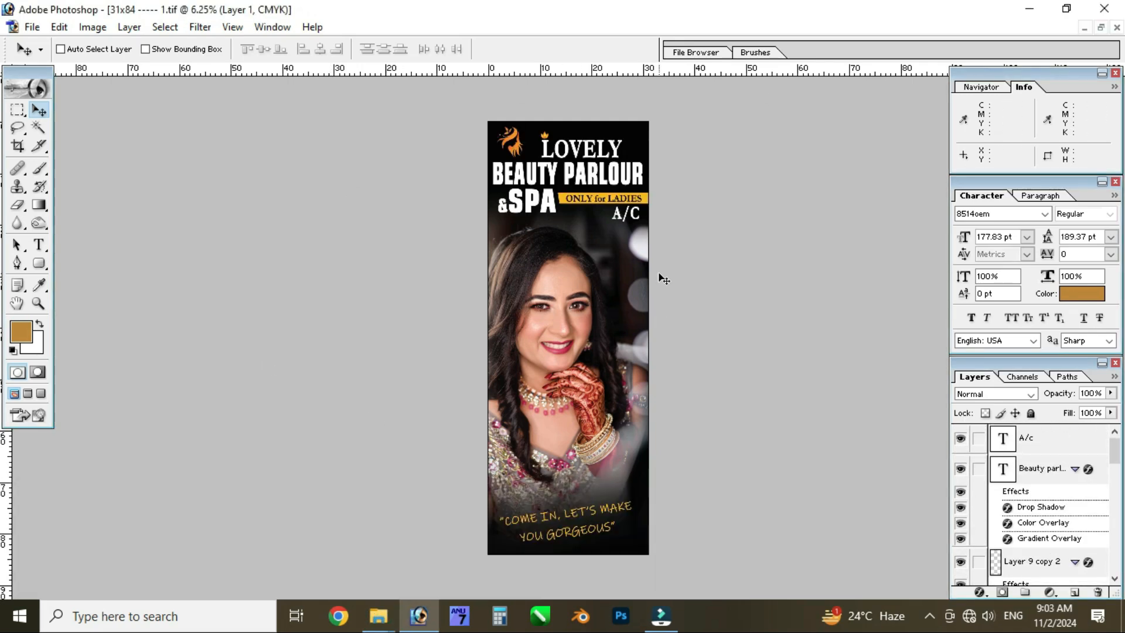
Examine the beauty parlour banner up close, from the Lovely heading down to the tagline at its lower end
scroll(594, 269, up, 1)
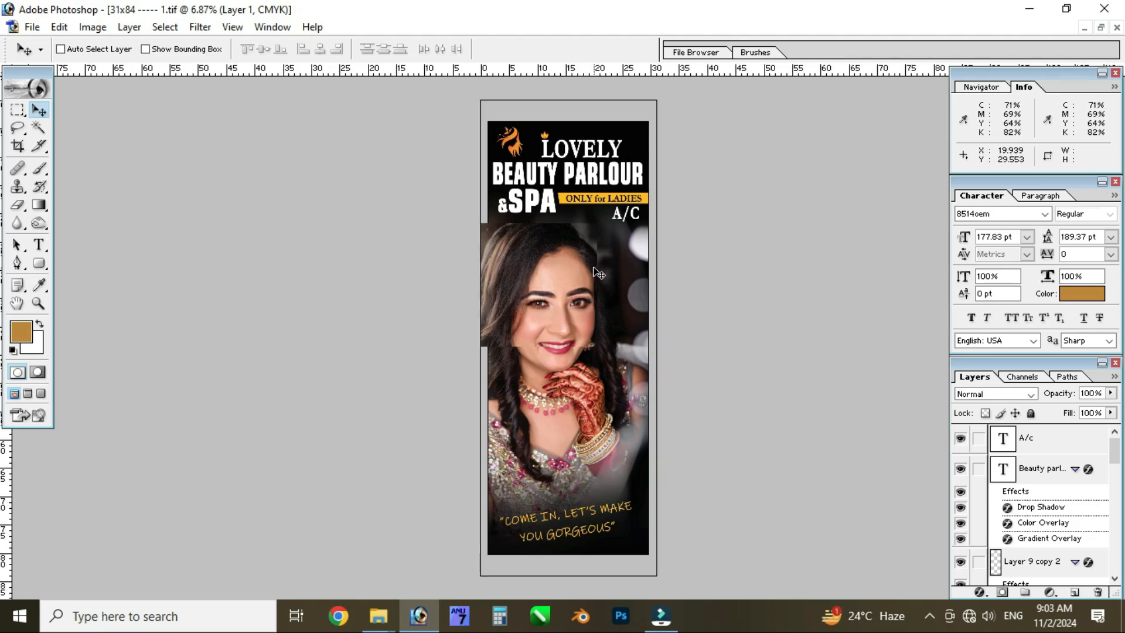
key(ctrl+alt+0)
key(ctrl+minus)
key(ctrl+minus)
key(ctrl+minus)
key(ctrl+minus)
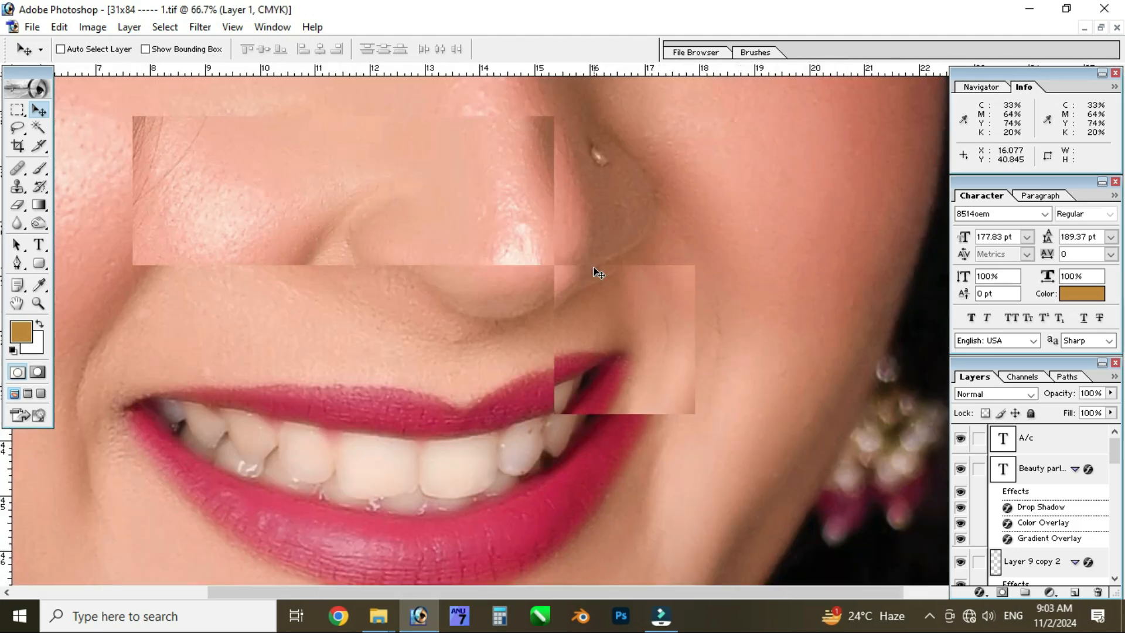
key(Tab)
drag(567, 135, 590, 297)
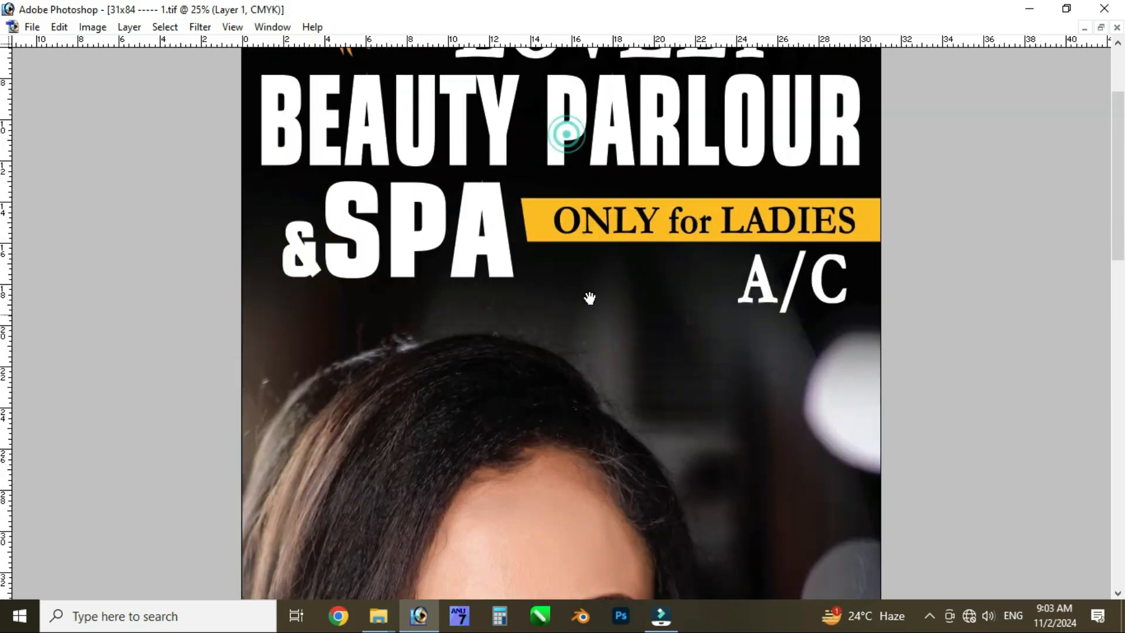
drag(534, 109, 533, 317)
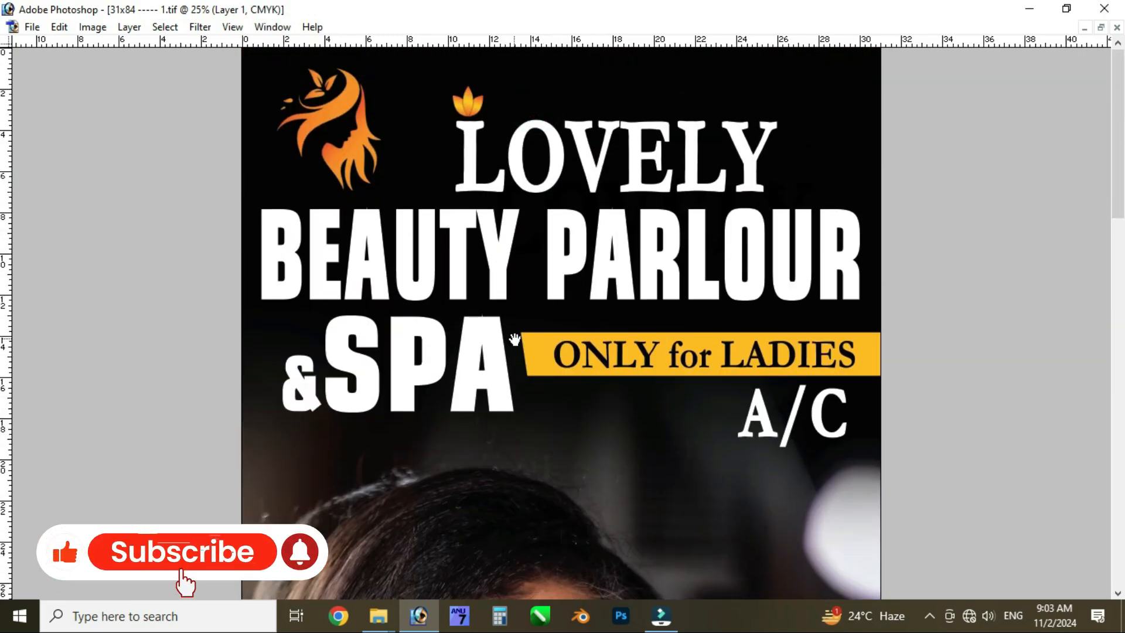
drag(532, 450, 536, 350)
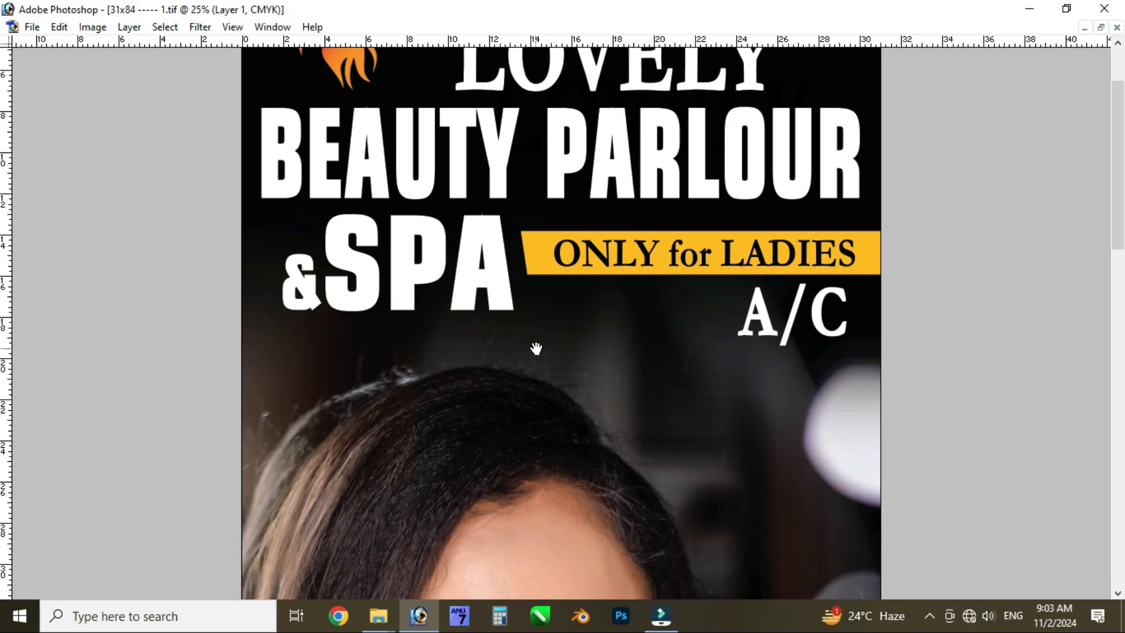
drag(522, 491, 530, 258)
drag(524, 448, 497, 181)
drag(495, 460, 474, 212)
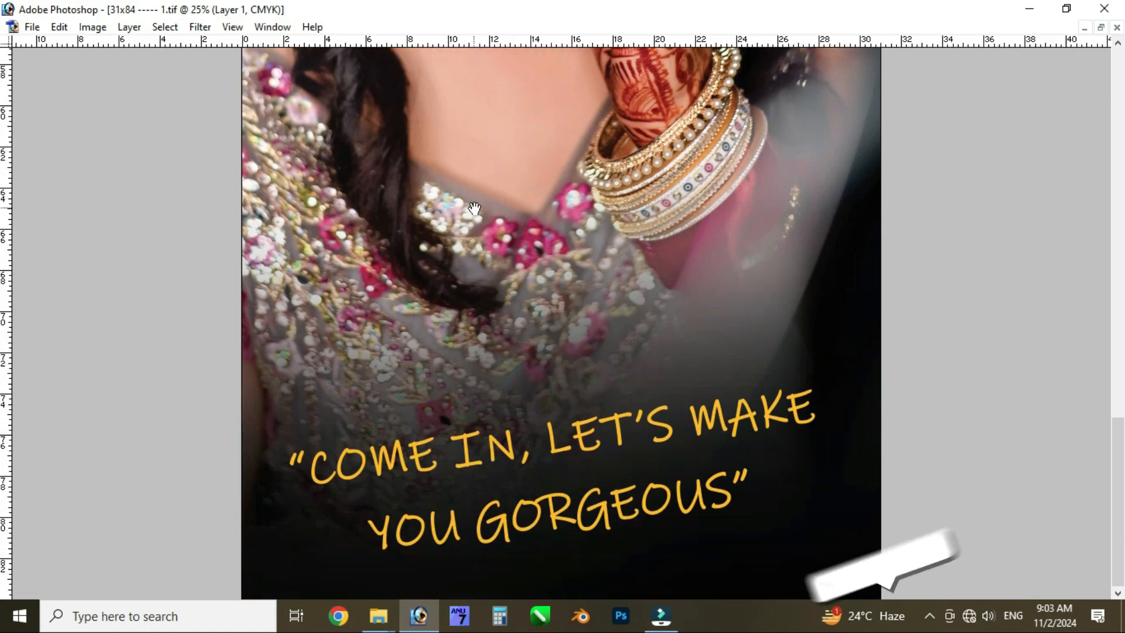
key(Tab)
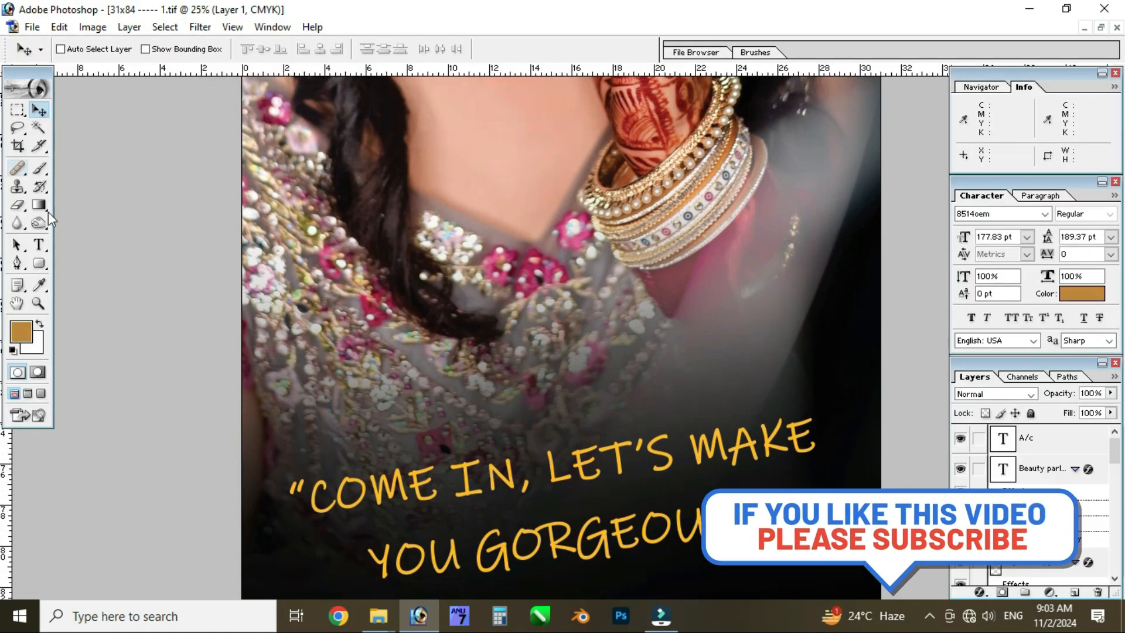
Retype the letter I of the word "in" in the yellow tagline
click(38, 244)
click(467, 480)
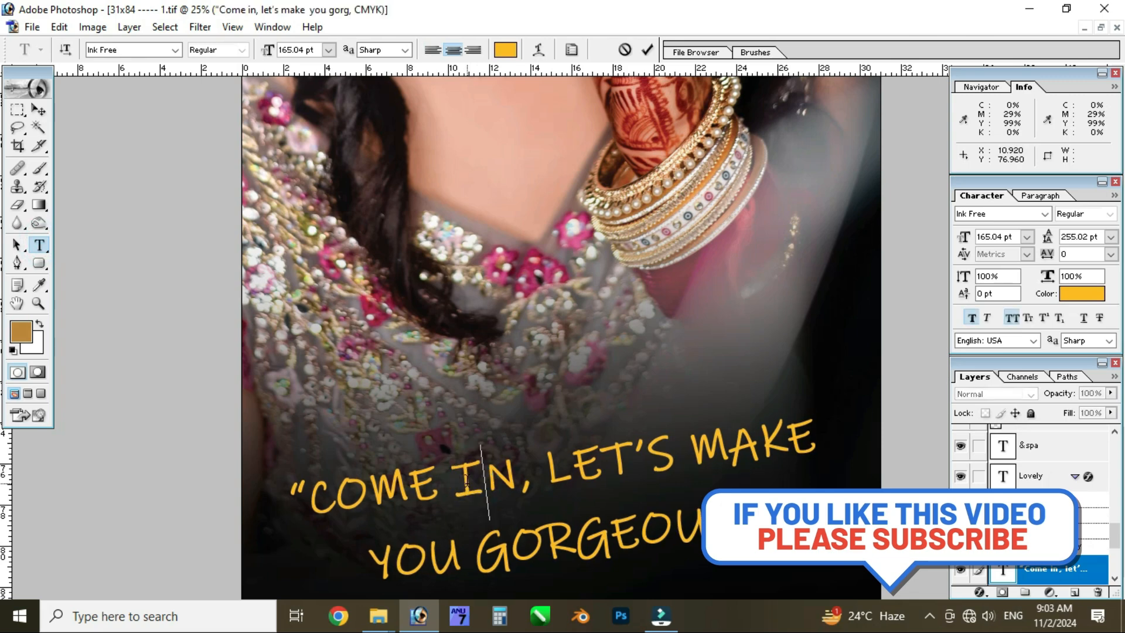
key(BackSpace)
text(i)
key(ctrl+Return)
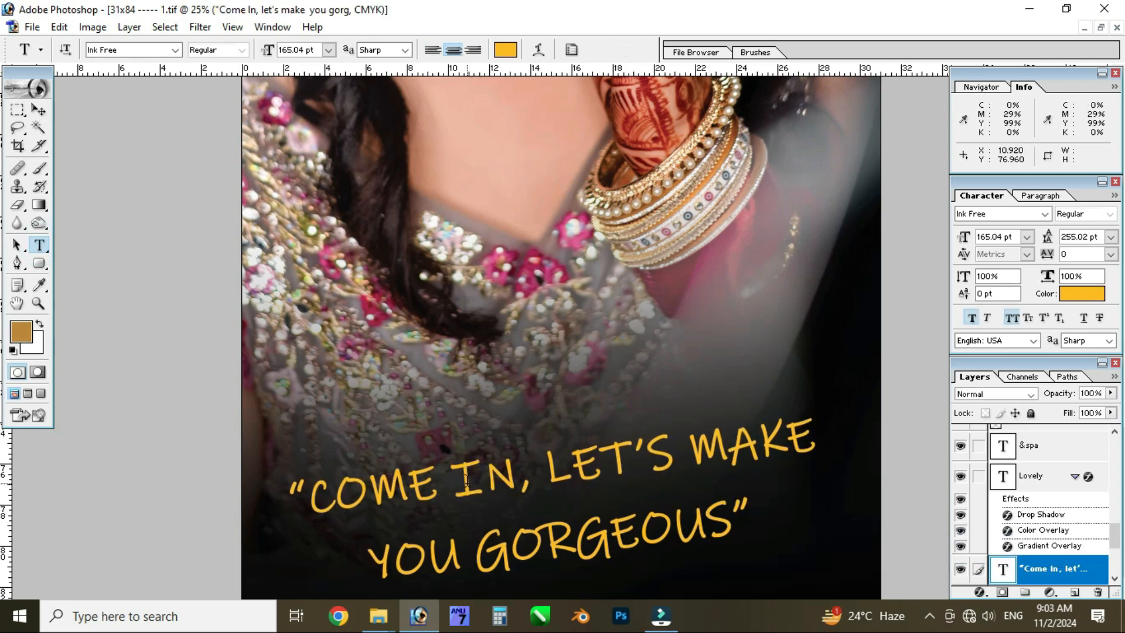
Replace the capital I of "In" in the tagline with a lowercase "i"
drag(483, 478, 458, 477)
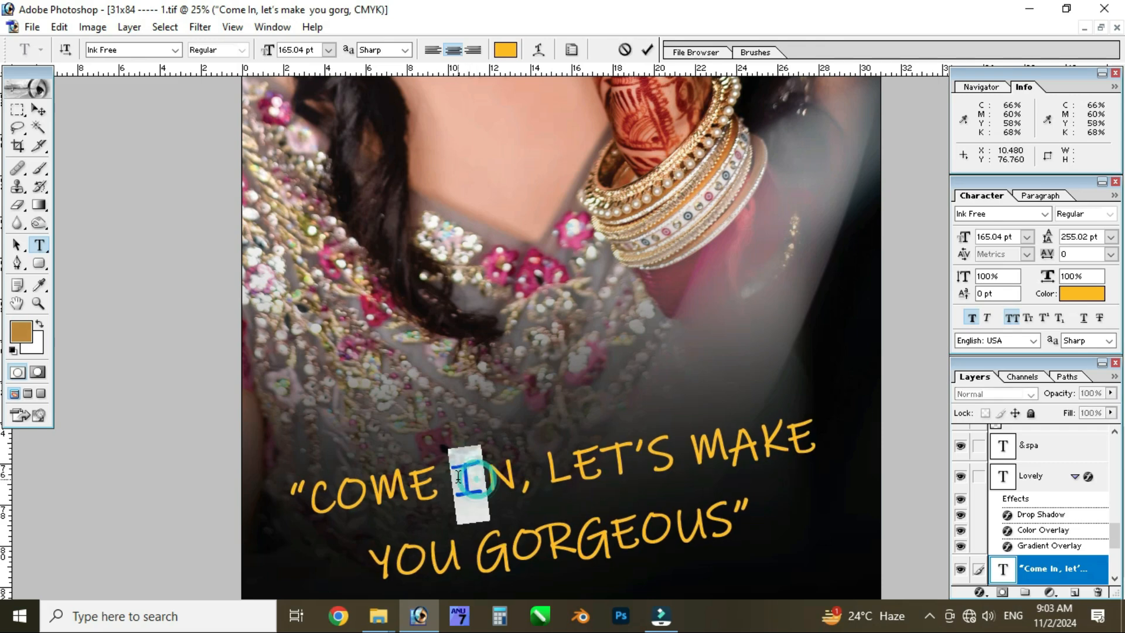
key(ctrl+h)
key(ctrl+Return)
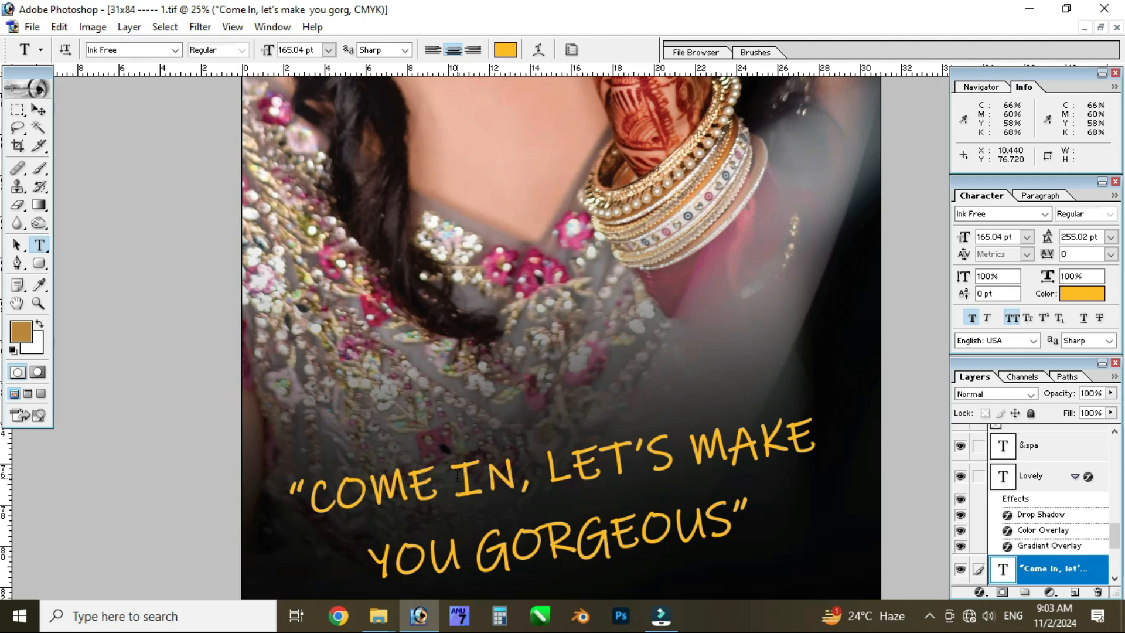
drag(484, 477, 454, 476)
key(ctrl+h)
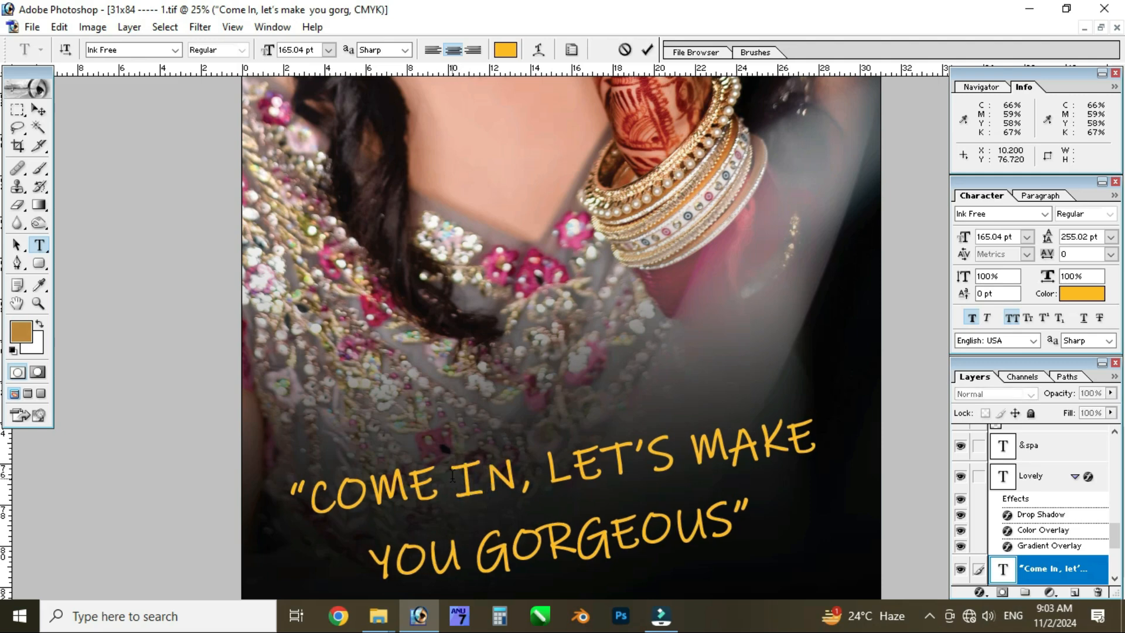
text(i)
key(ctrl+Return)
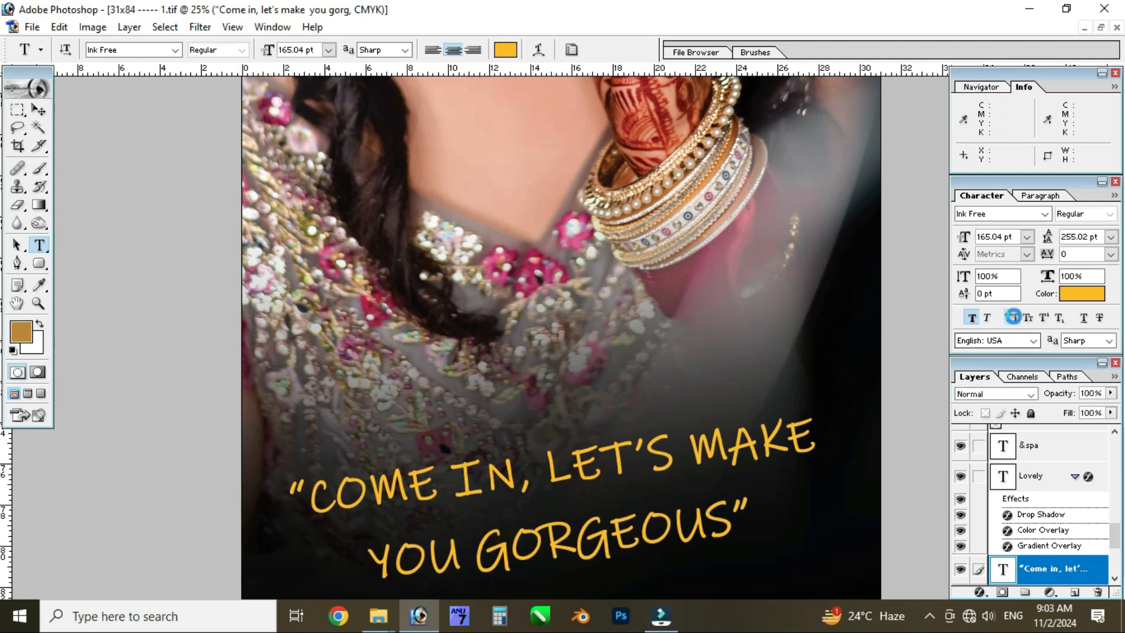
Turn off All Caps for the tagline text
click(1012, 317)
key(Tab)
key(Tab)
Set the leading of the whole two-line tagline to 198.02 pt
click(533, 468)
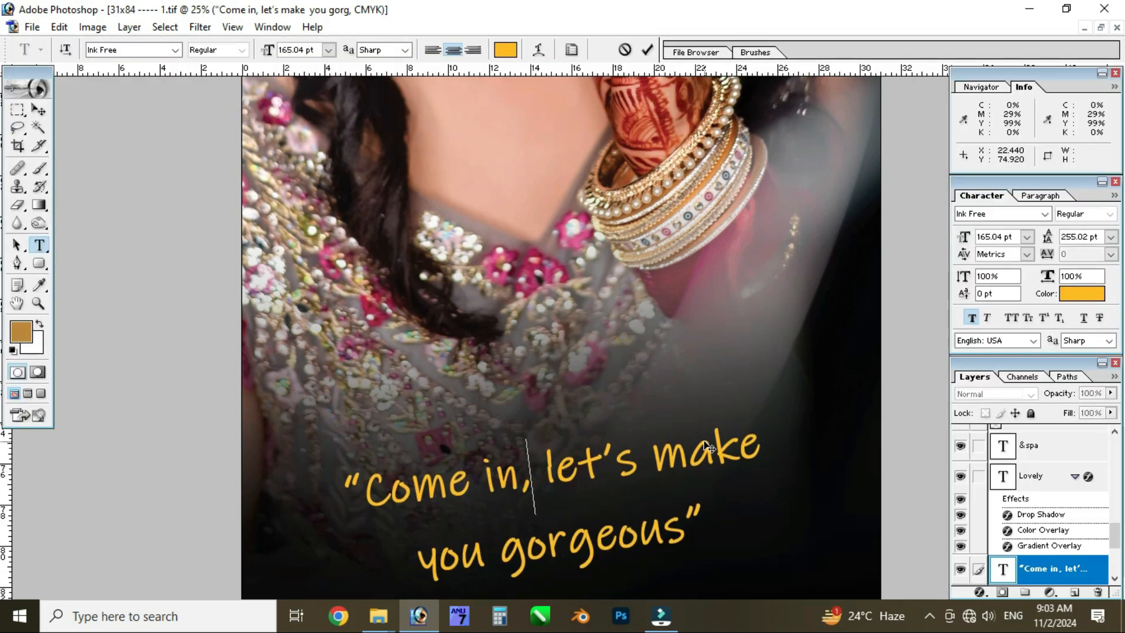
click(1069, 239)
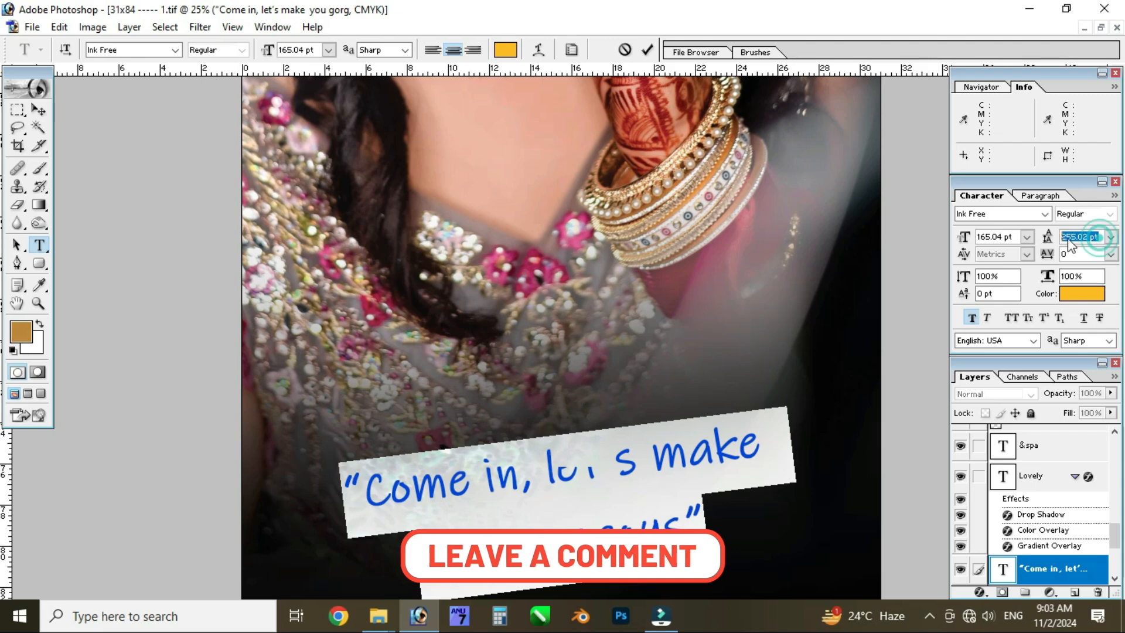
scroll(1083, 247, down, 1)
key(Down)
key(Down)
key(Down)
key(Down)
key(Down)
key(Down)
key(Down)
key(Down)
key(Down)
key(Down)
key(Down)
key(Down)
key(Down)
key(Down)
key(Down)
key(Down)
key(Down)
key(Down)
key(Down)
key(Down)
key(Down)
key(Down)
key(Down)
key(Down)
key(Down)
key(Down)
key(Down)
key(Down)
key(Down)
key(Down)
key(Down)
key(Down)
key(Down)
key(Down)
key(Down)
key(Down)
key(Down)
key(Down)
key(Down)
key(Down)
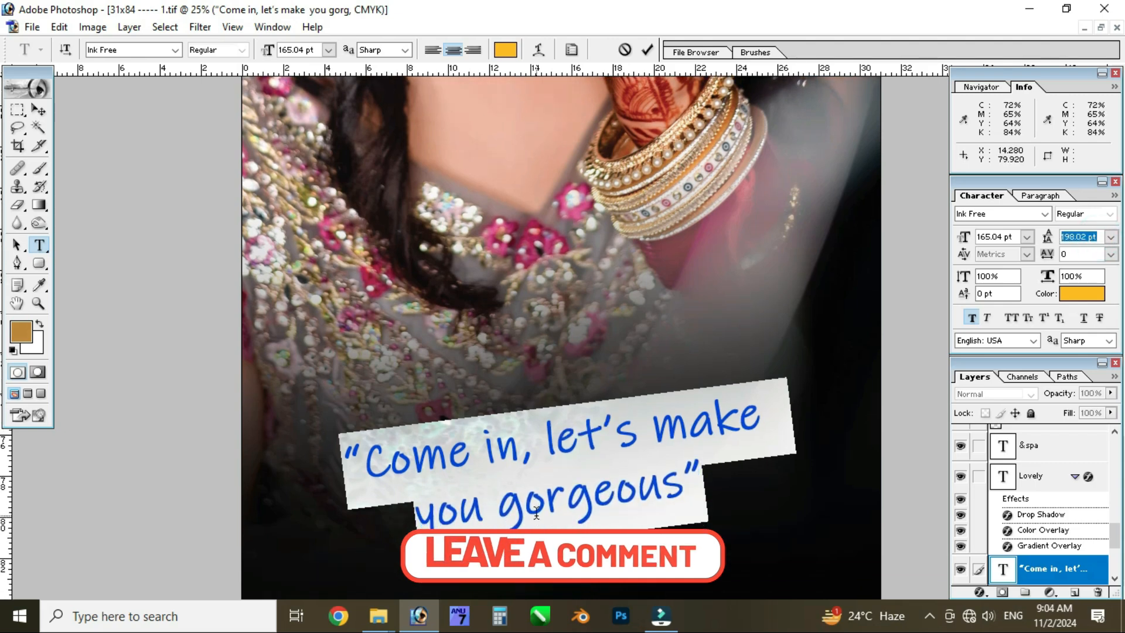
Capitalise the first letters of "Gorgeous" and "Make" in the tagline
drag(536, 513, 505, 505)
text(G)
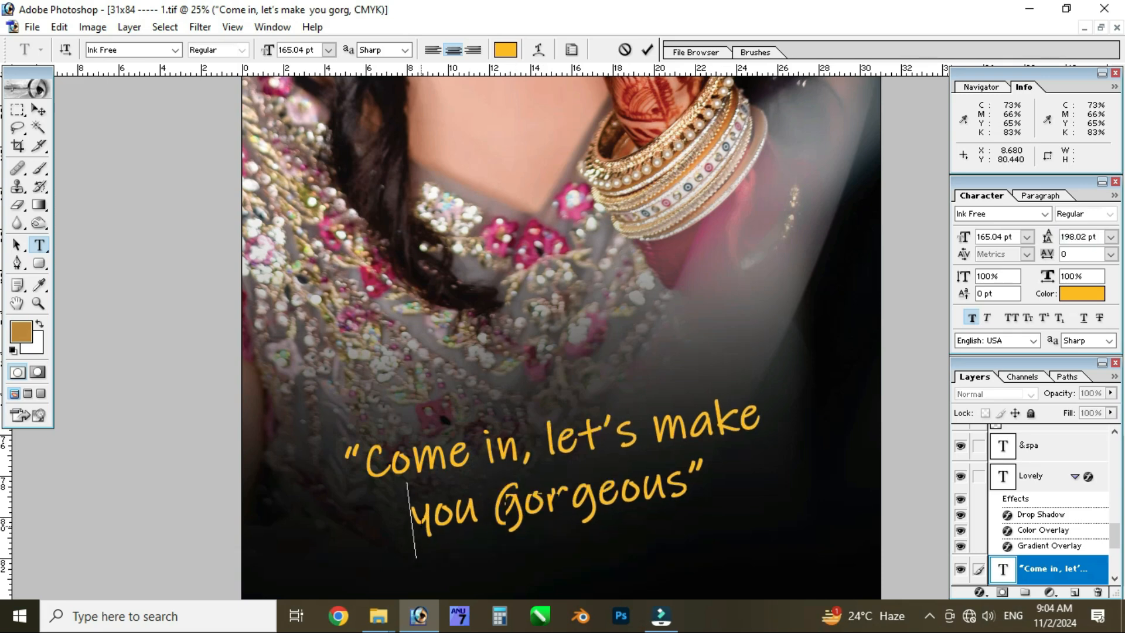
drag(651, 436, 686, 435)
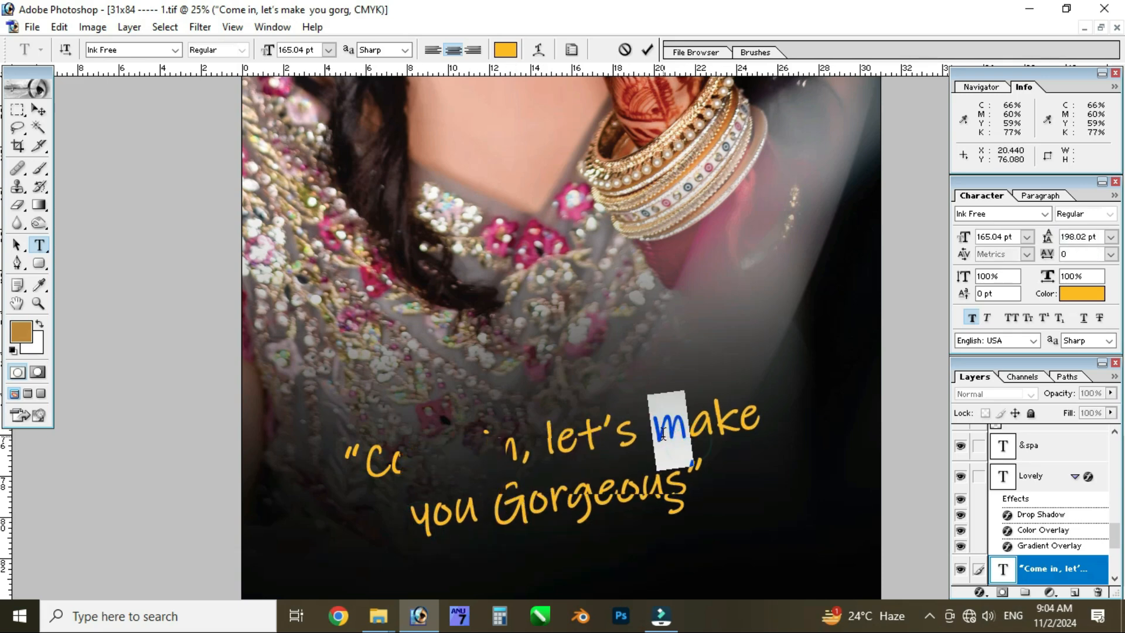
text(m)
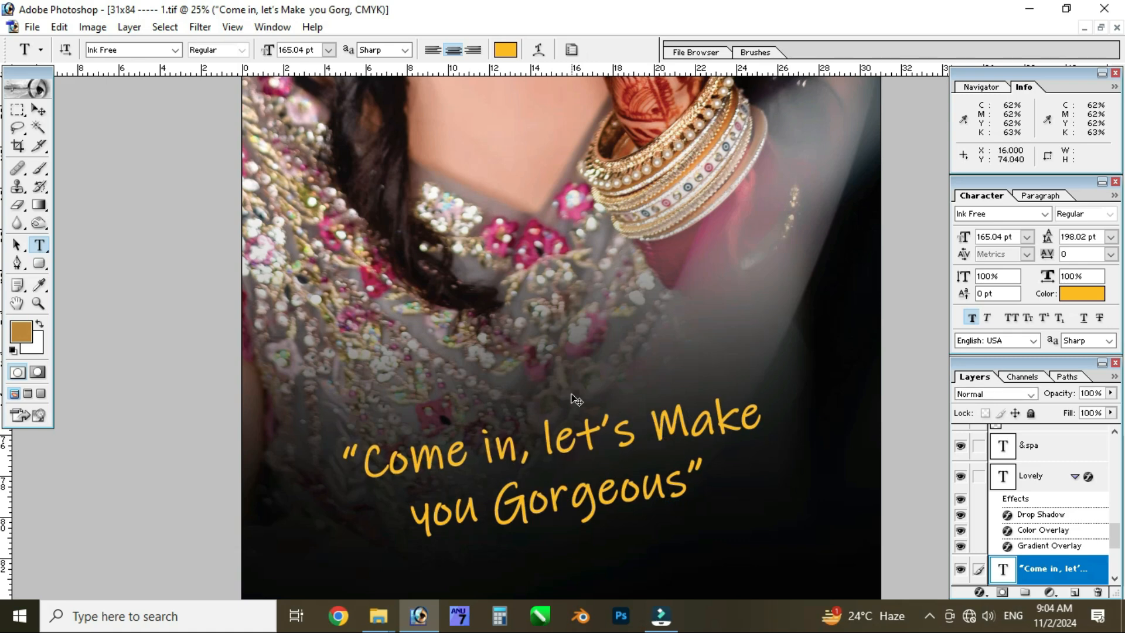
Enlarge the tagline proportionally to about 115.7% around its centre with Free Transform
key(ctrl+t)
drag(767, 397, 798, 378)
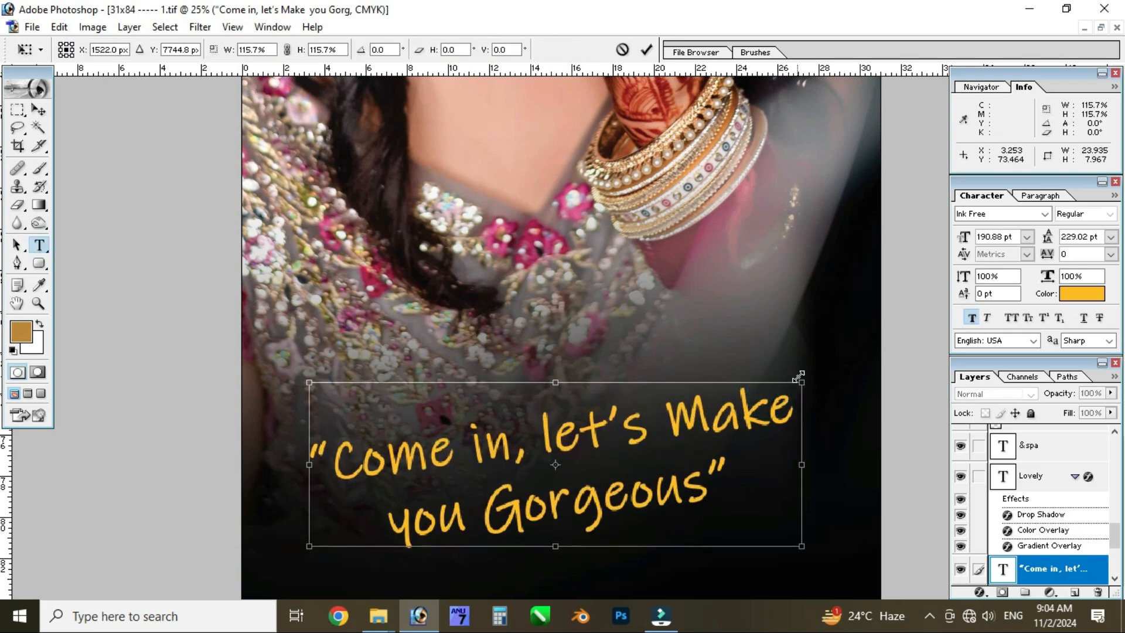
key(Return)
key(ctrl+minus)
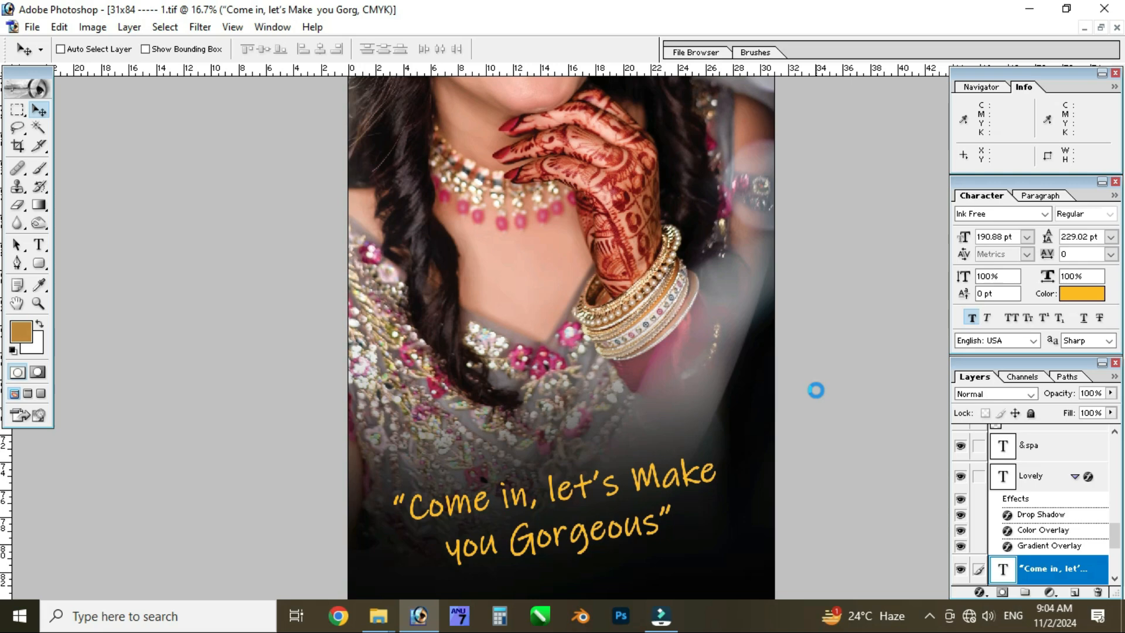
key(ctrl+minus)
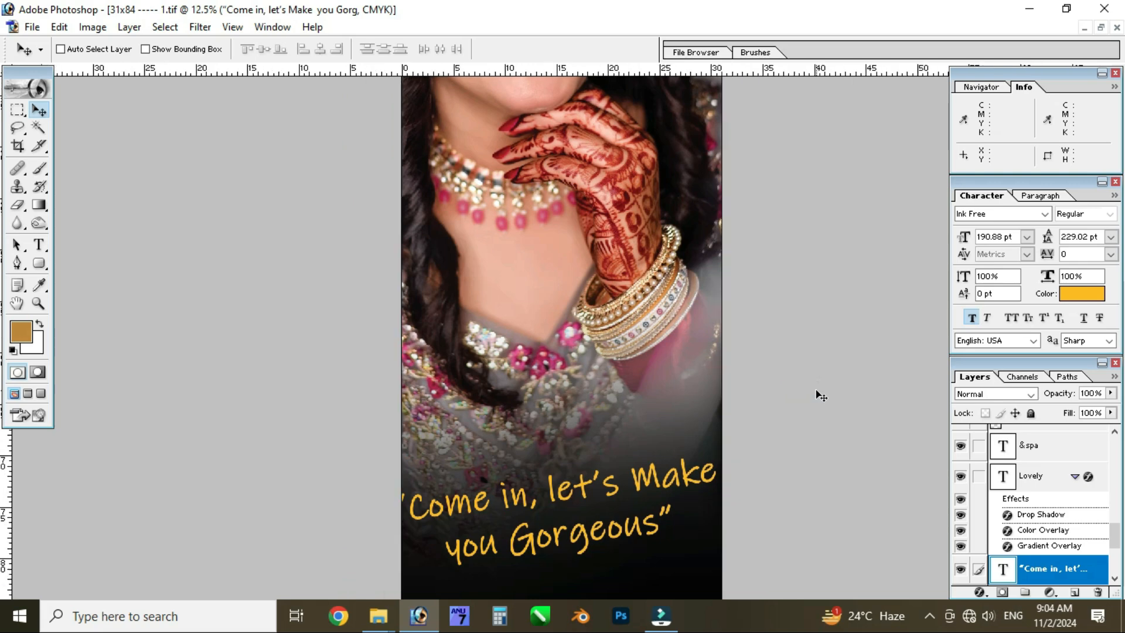
scroll(718, 394, up, 6)
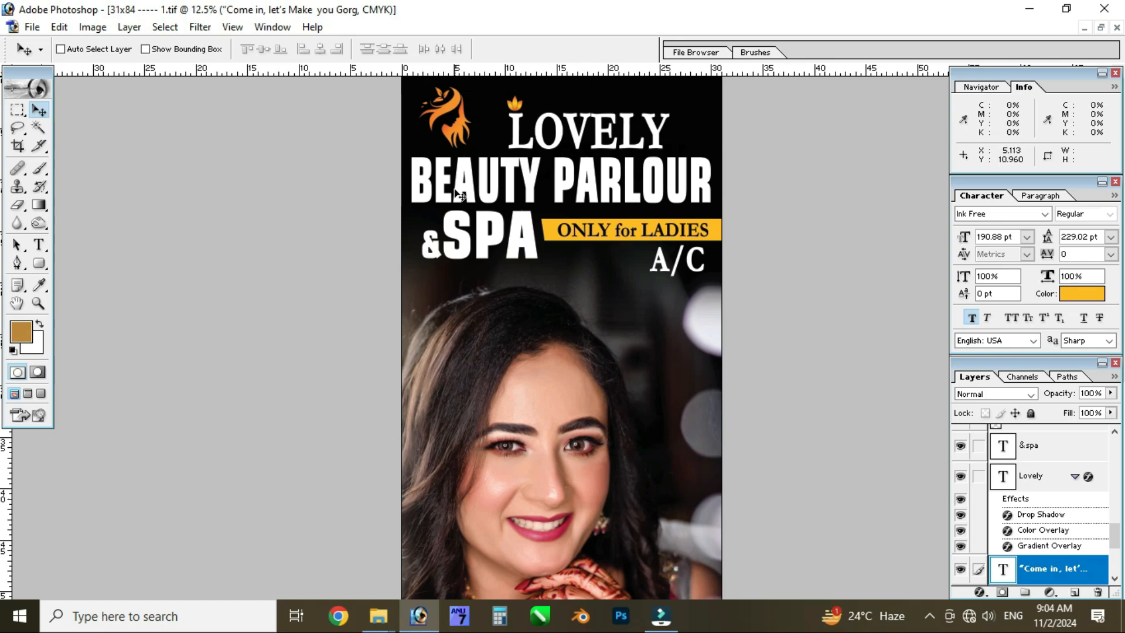
Switch to the document 24x47 ---- 1 sticker.tif and make all of its layers and groups visible
key(ctrl+Tab)
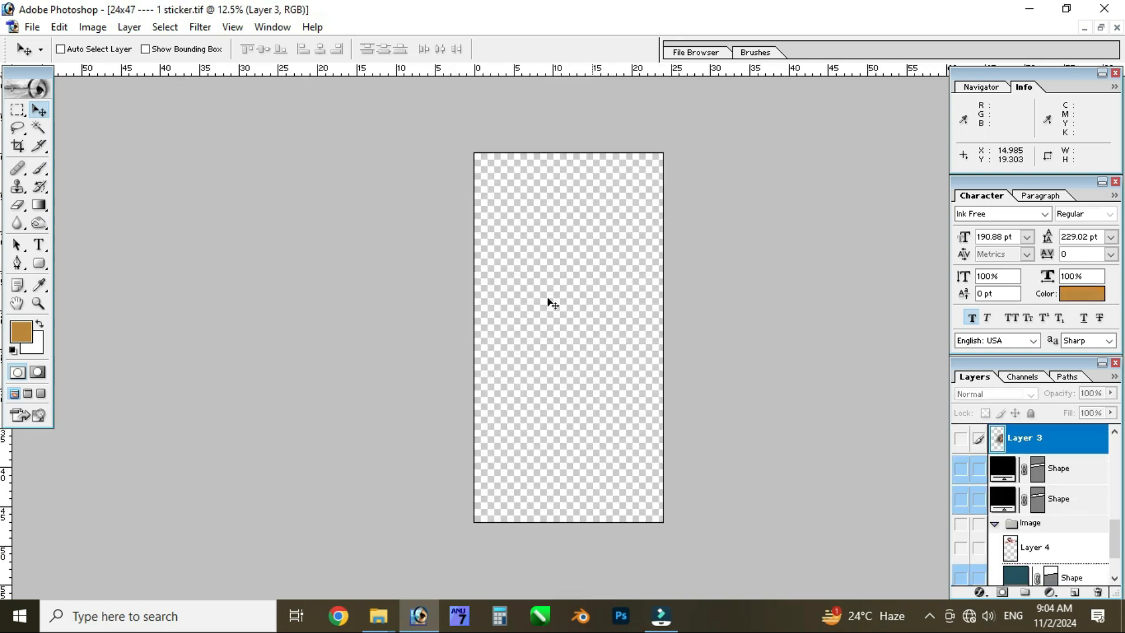
scroll(1070, 509, down, 2)
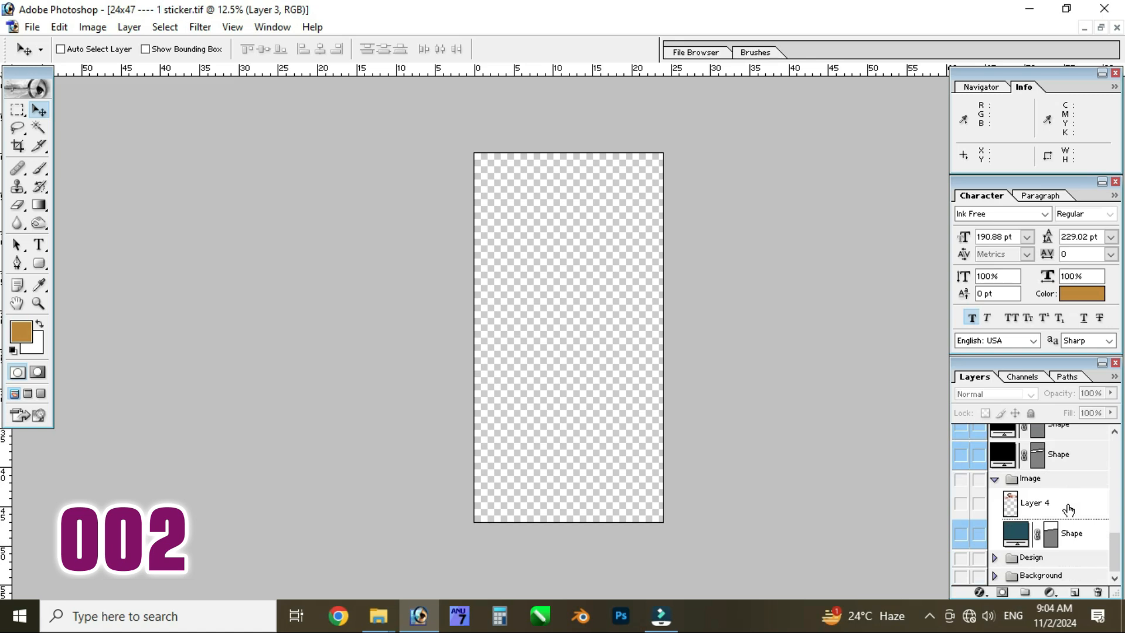
drag(965, 576, 958, 436)
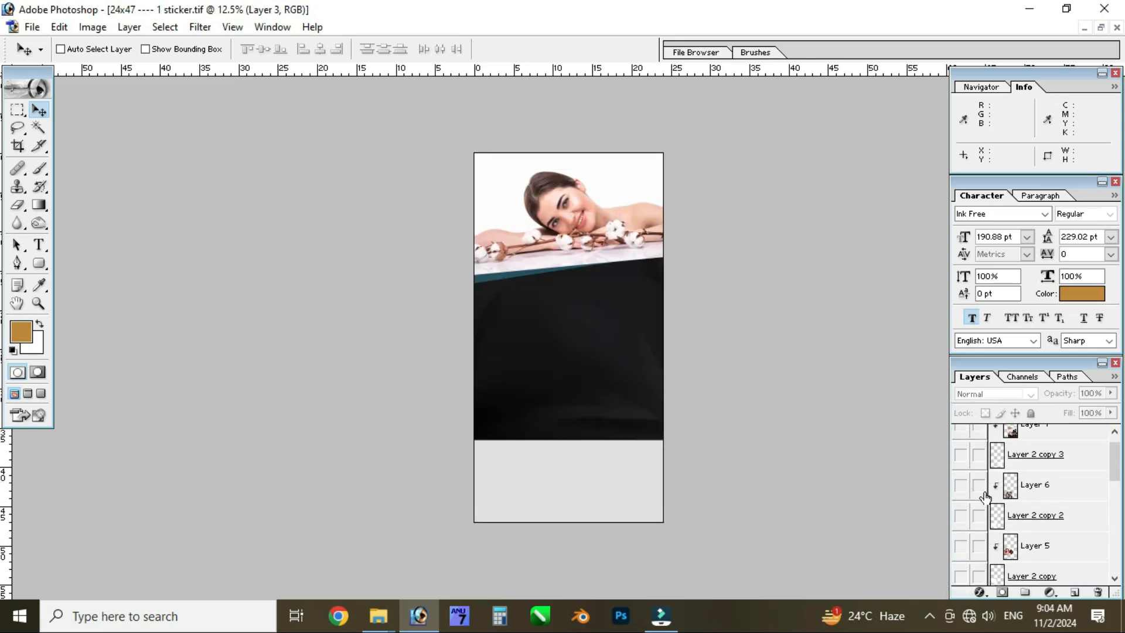
scroll(984, 495, down, 5)
scroll(989, 499, up, 5)
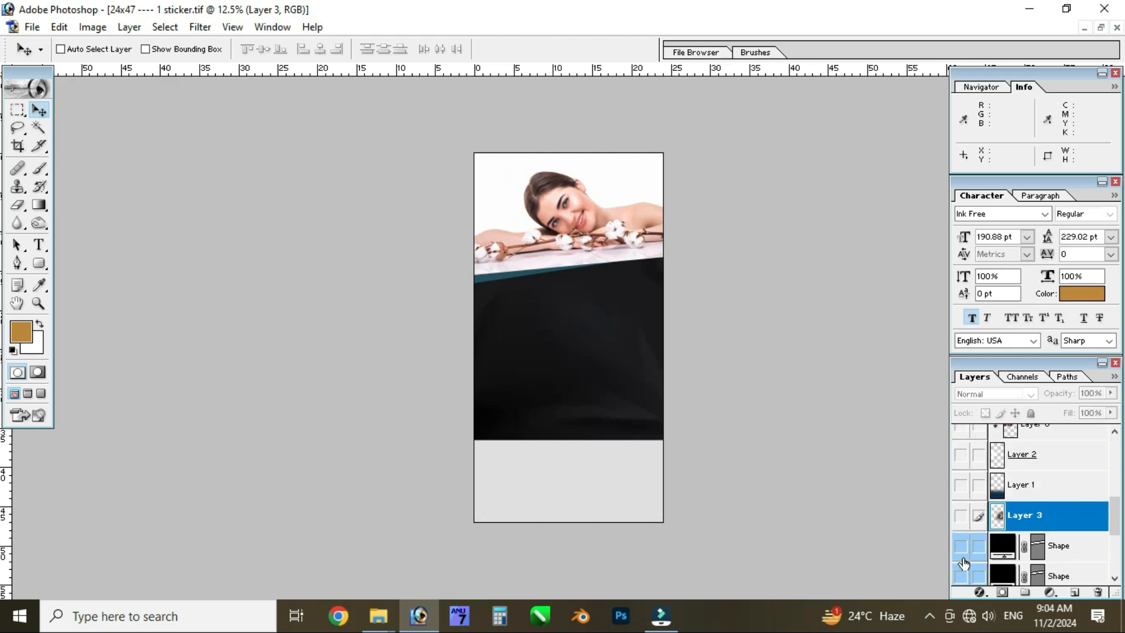
scroll(964, 557, down, 1)
scroll(964, 466, up, 8)
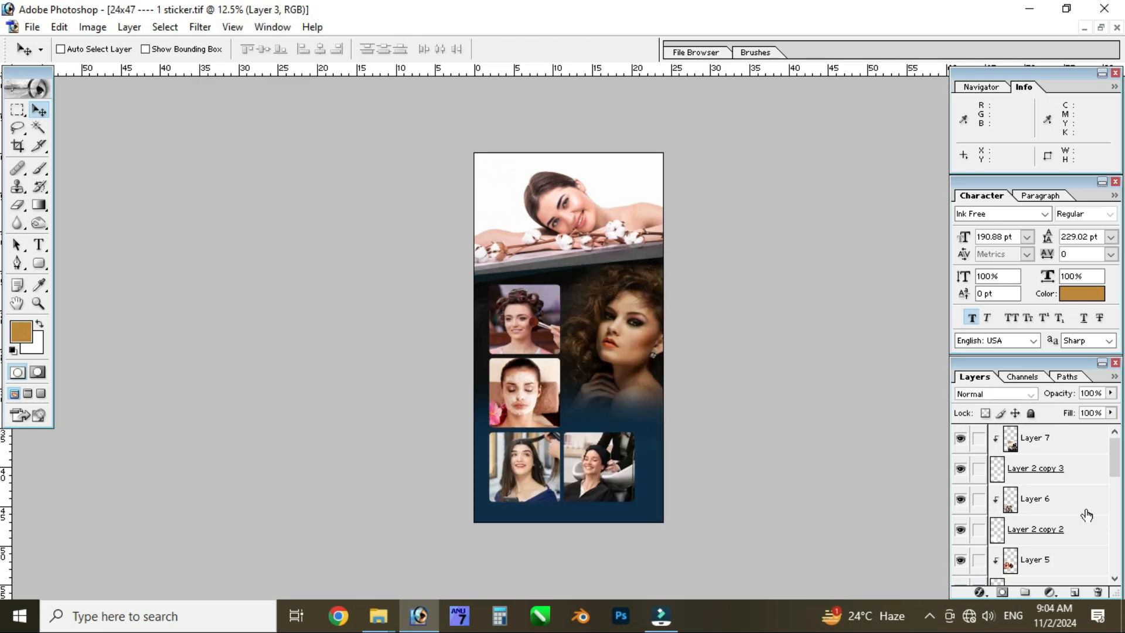
Shift the hair-washing photo, Layer 7, together with its linked frame slightly to the right to widen the gap to the neighbouring photo
key(ctrl+plus)
key(ctrl+plus)
key(ctrl+plus)
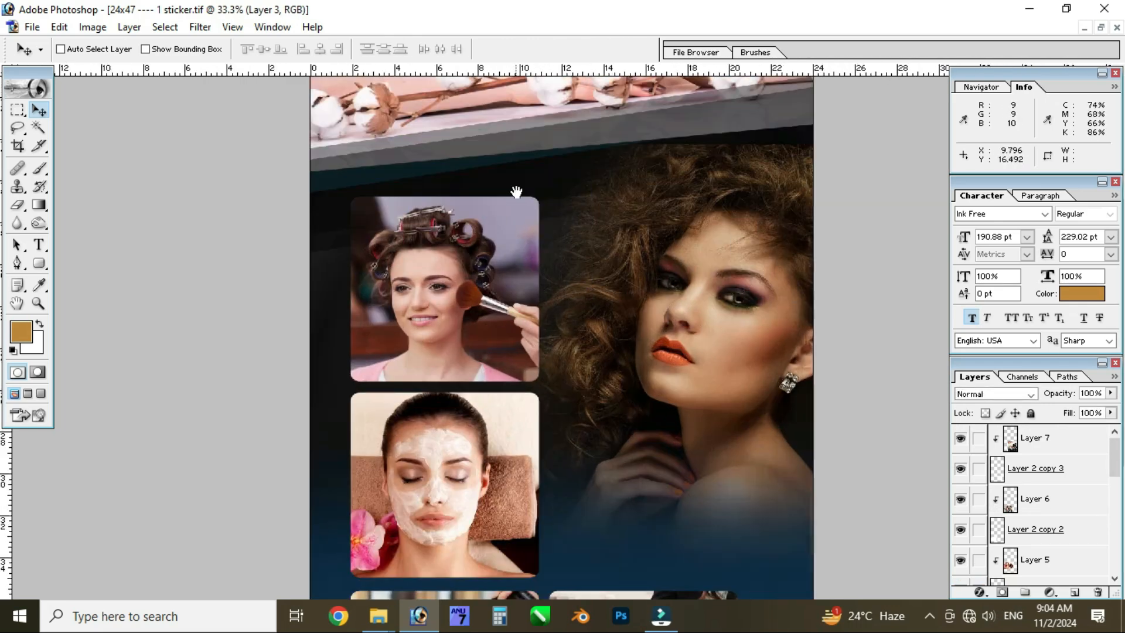
scroll(515, 192, up, 3)
scroll(515, 191, down, 7)
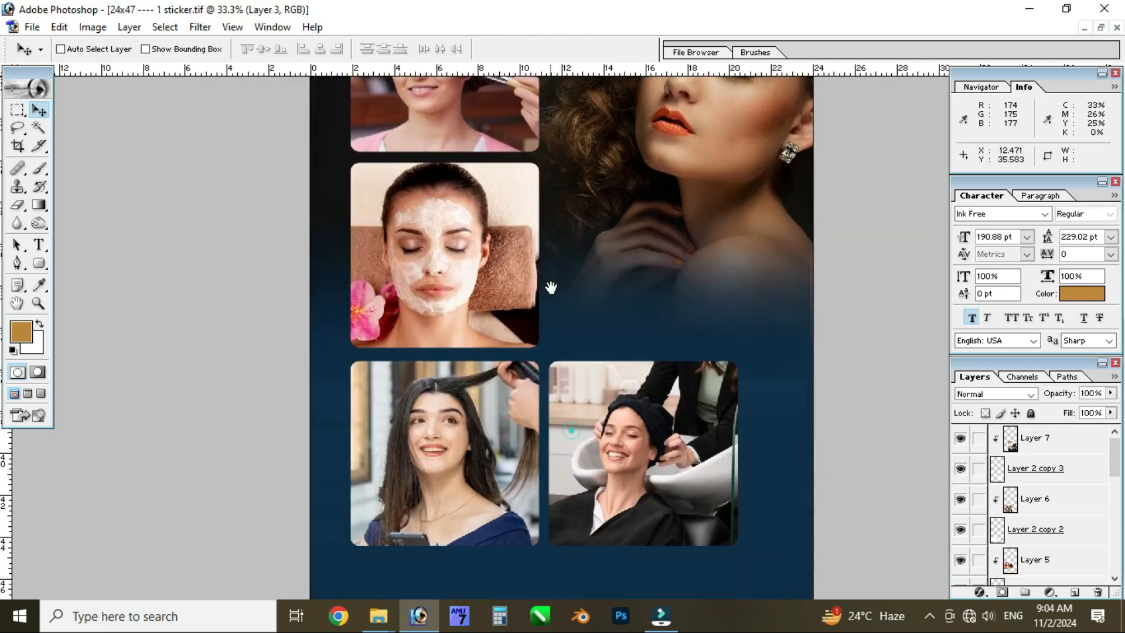
right_click(666, 416)
click(677, 428)
mouse_move(664, 444)
mouse_down()
mouse_move(691, 440)
mouse_move(676, 439)
mouse_up()
Try a white 18 px outside Stroke on Layer 2 copy 3, the frame of the hair-washing photo
right_click(642, 416)
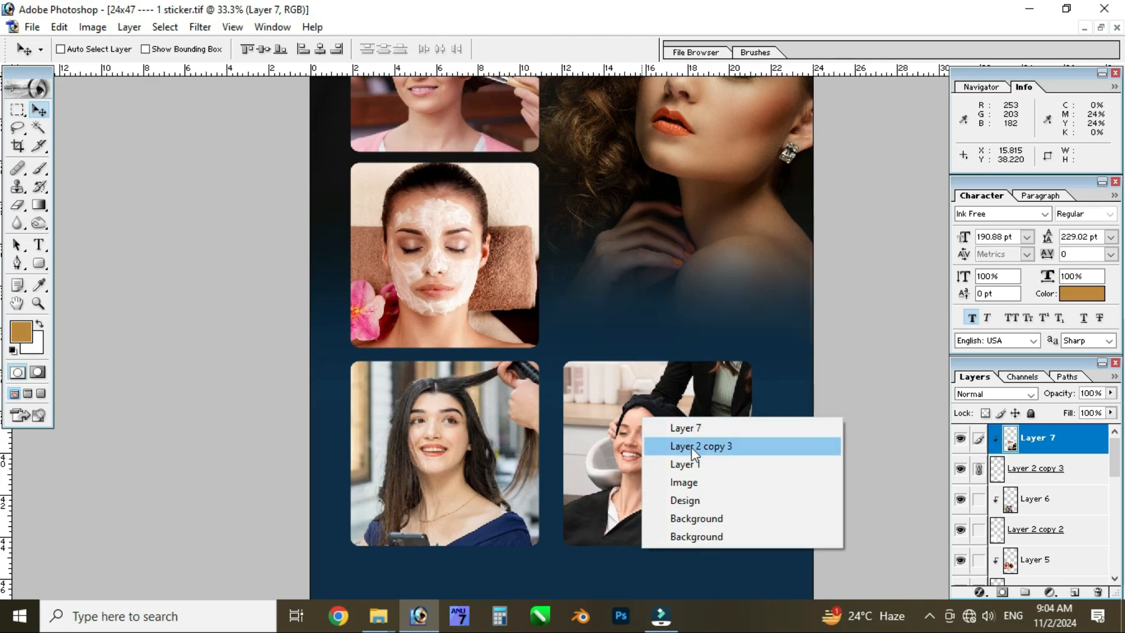
click(694, 450)
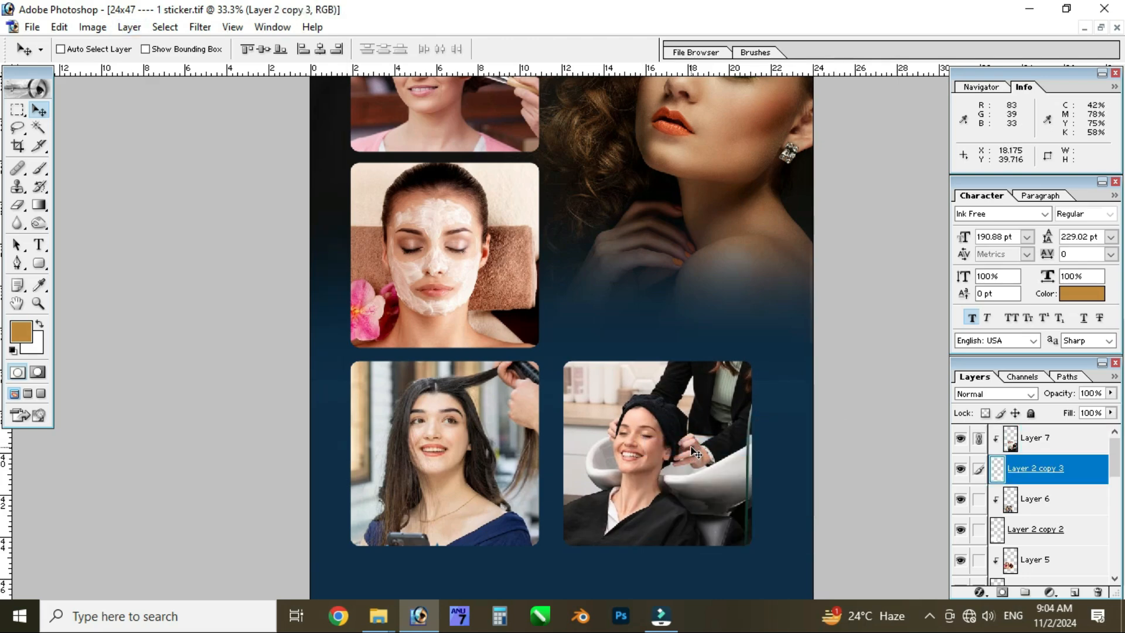
key(k)
key(alt+l)
key(y)
key(k)
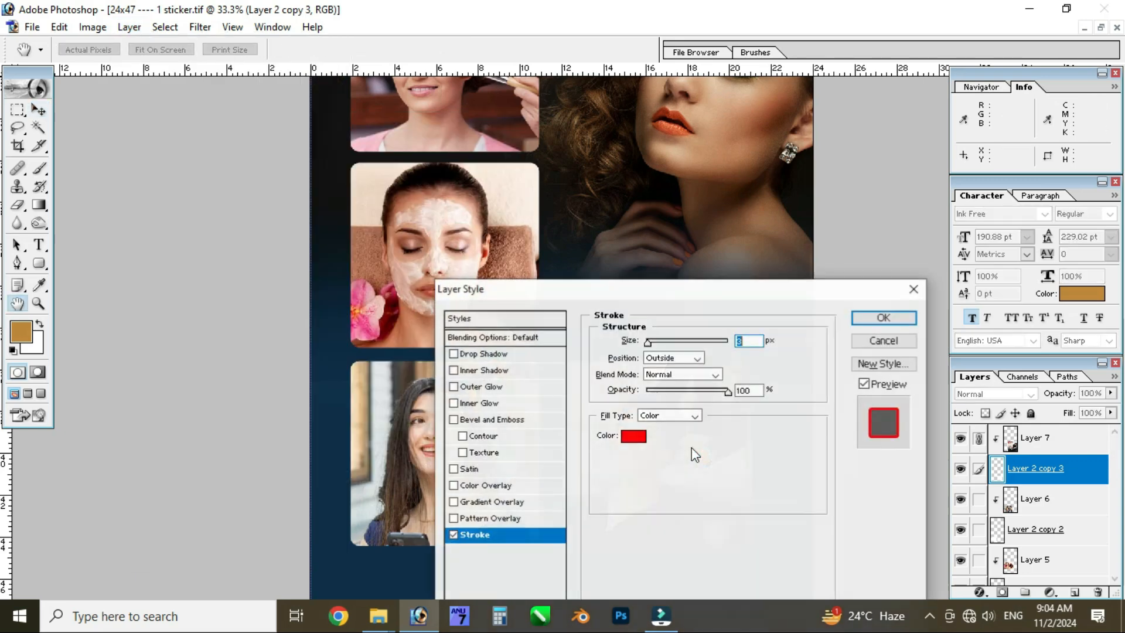
drag(669, 286, 950, 209)
click(918, 357)
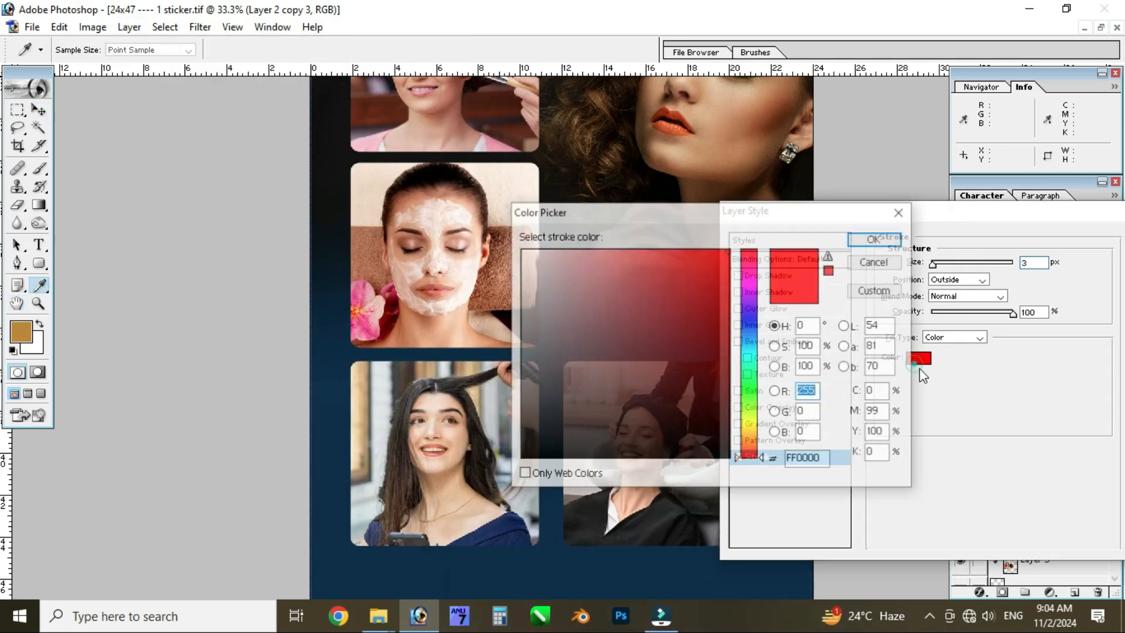
click(615, 369)
click(867, 235)
key(Up)
key(Up)
key(Up)
key(Up)
key(Up)
key(Up)
key(Up)
key(Up)
key(Up)
key(Up)
key(Up)
key(Up)
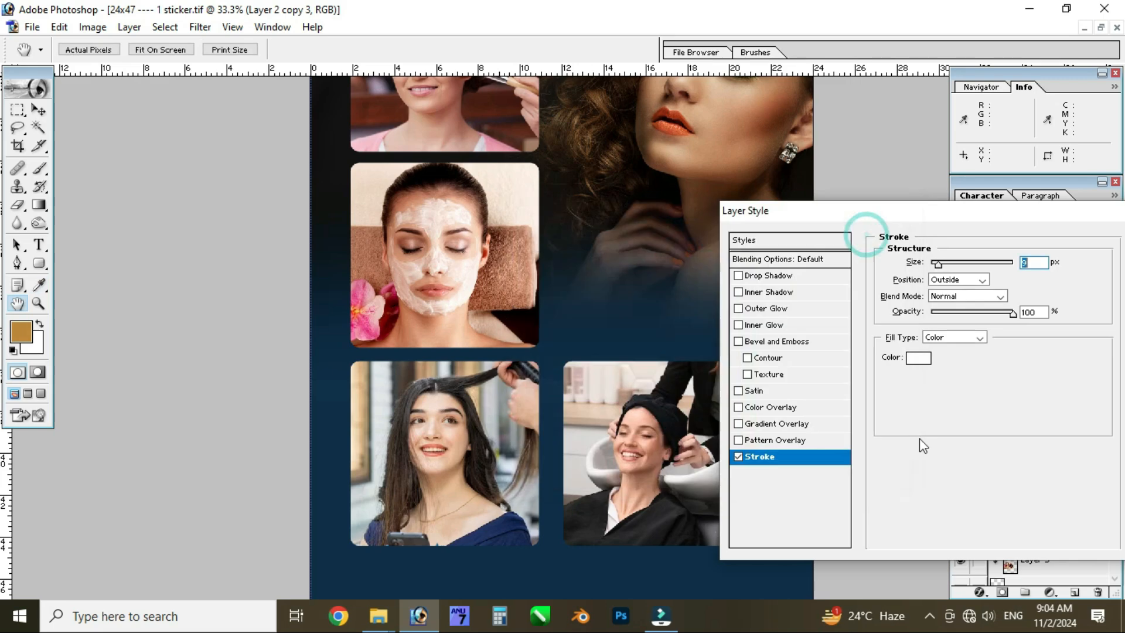
drag(1067, 209, 727, 196)
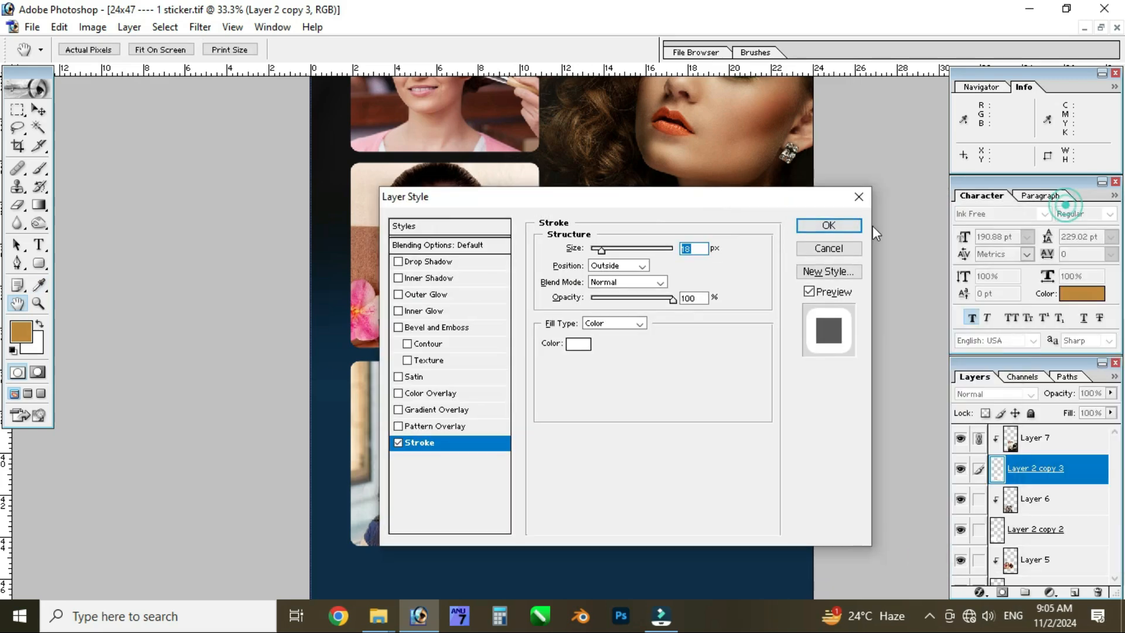
click(828, 249)
Try to shift the frame Layer 2 copy 3 and its linked photo slightly further to the right
key(v)
right_click(653, 438)
click(687, 446)
mouse_move(575, 421)
mouse_down()
mouse_move(623, 437)
mouse_move(592, 425)
mouse_up()
key(ctrl+z)
Select the blue background, Layer 1, and browse in File Explorer to E:\0 FINAL BACKUP\0 BC\0 BC\0 BACKGROUNDS
drag(515, 164, 491, 512)
mouse_move(521, 328)
mouse_down()
mouse_move(511, 492)
mouse_move(504, 194)
mouse_up()
drag(539, 516, 500, 294)
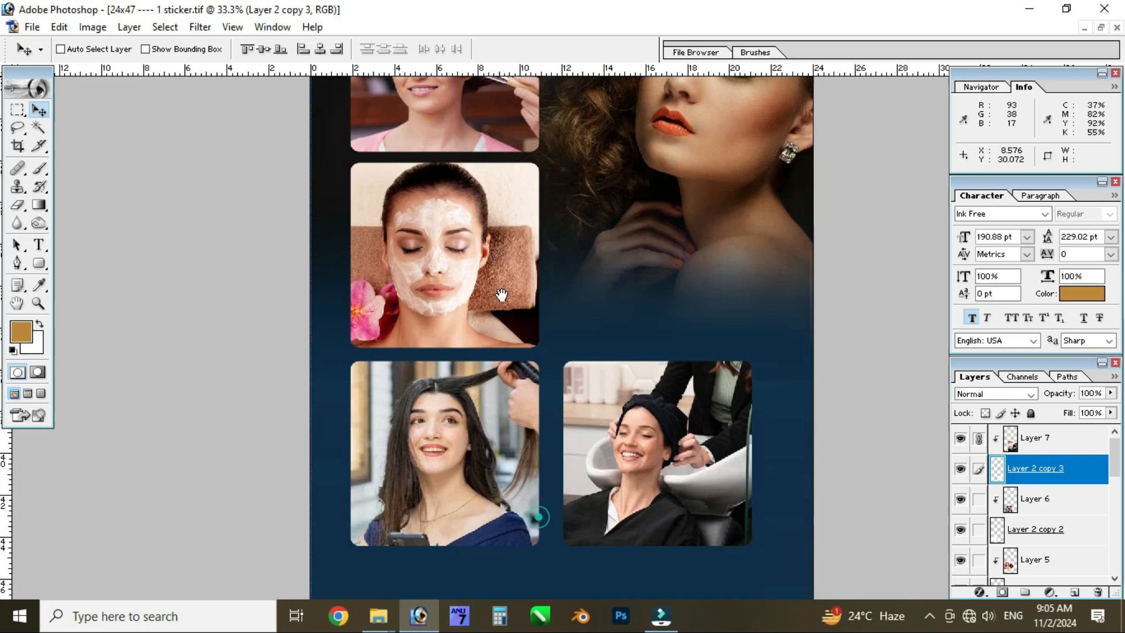
ctrl+click(547, 565)
key(super+e)
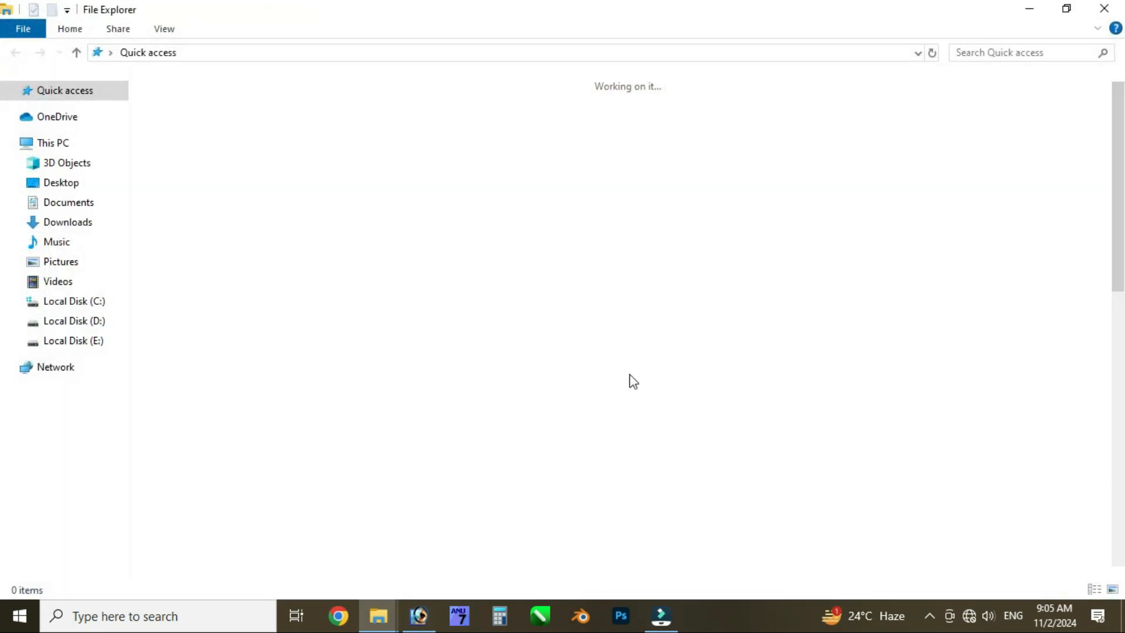
click(91, 340)
double_click(280, 208)
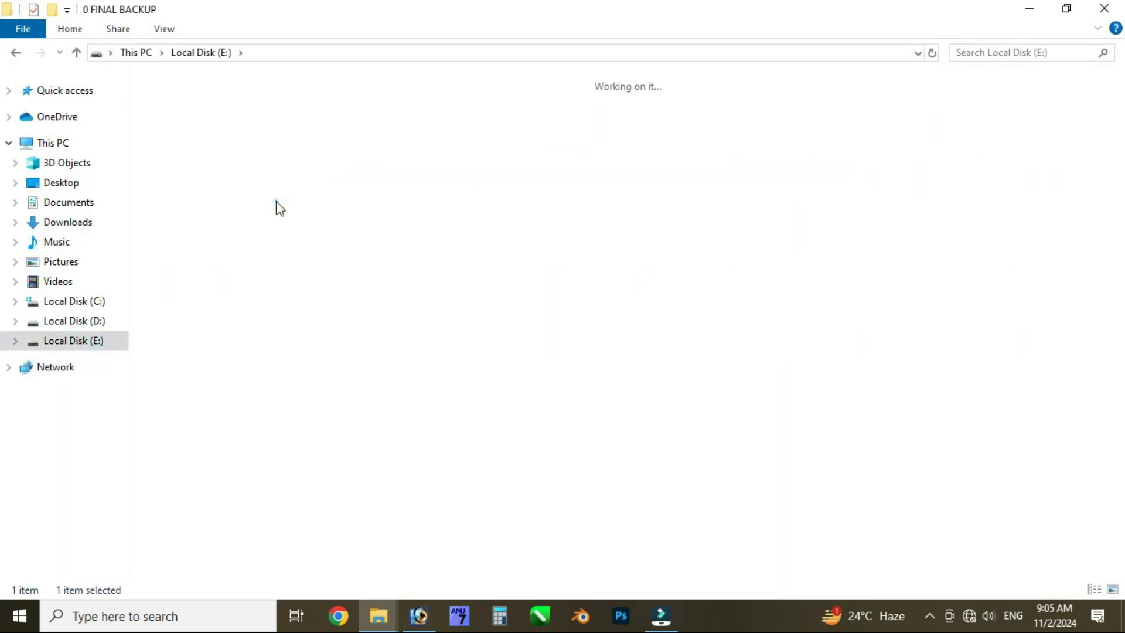
double_click(351, 139)
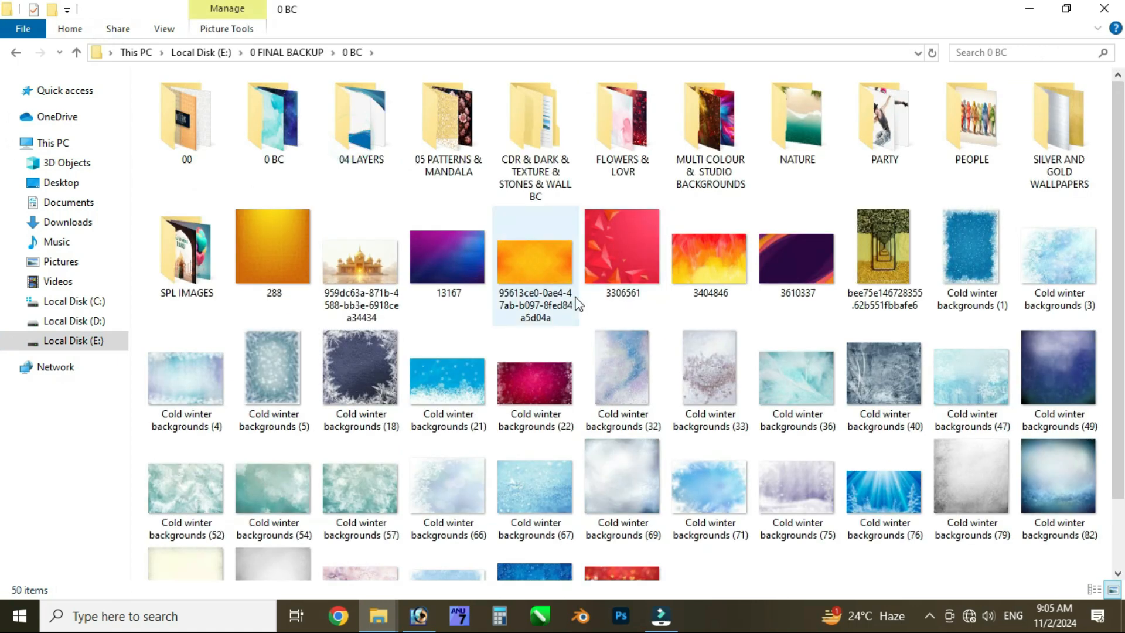
click(271, 132)
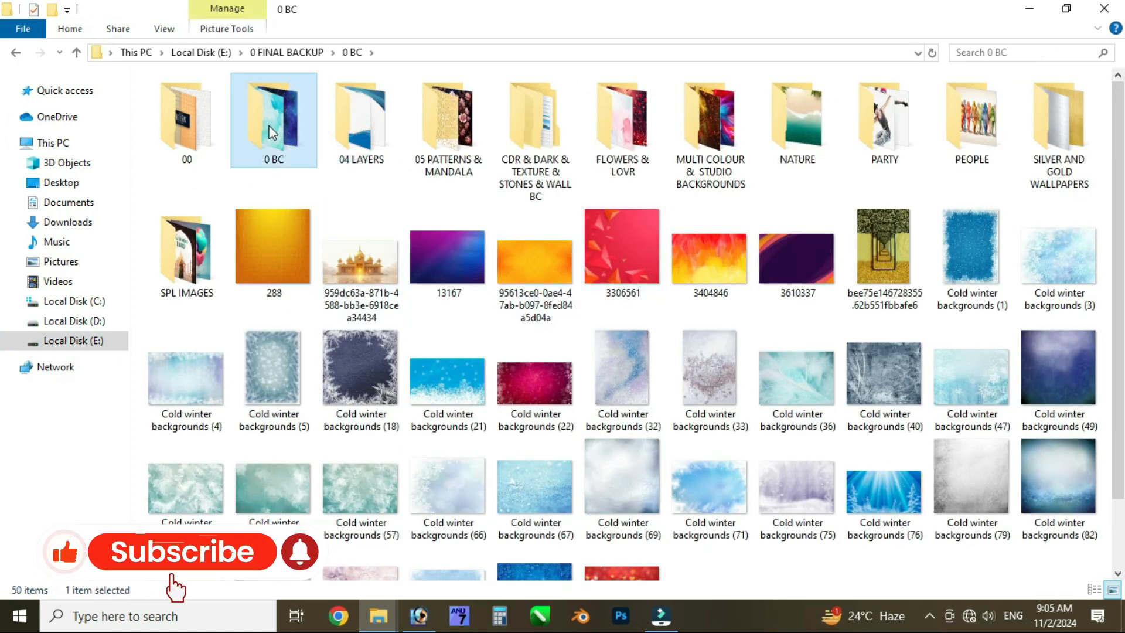
double_click(271, 133)
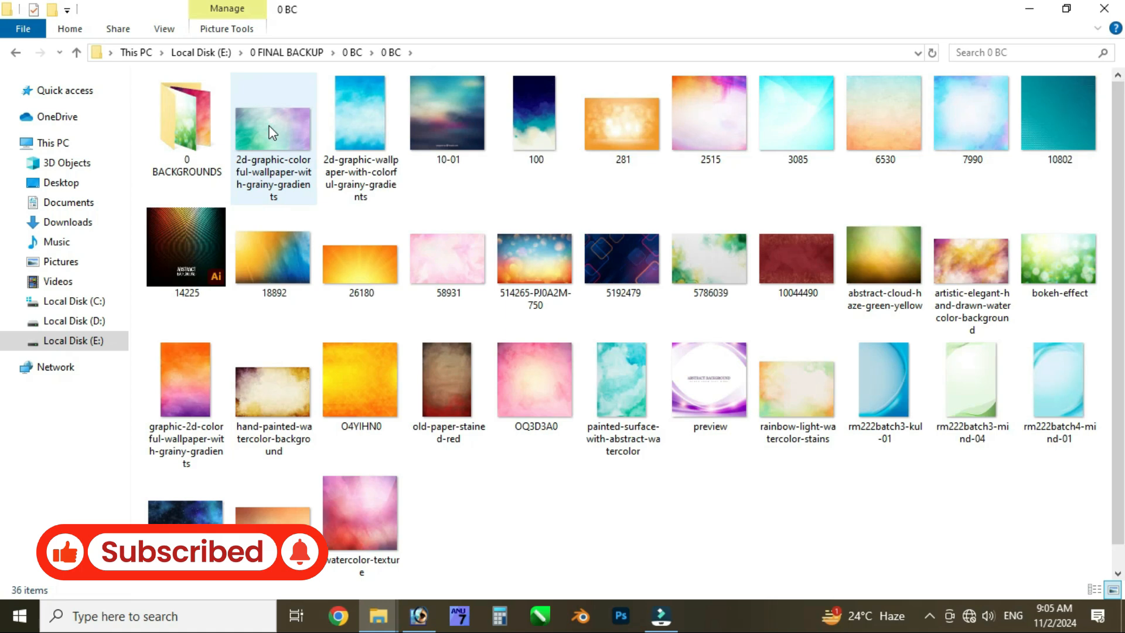
double_click(207, 138)
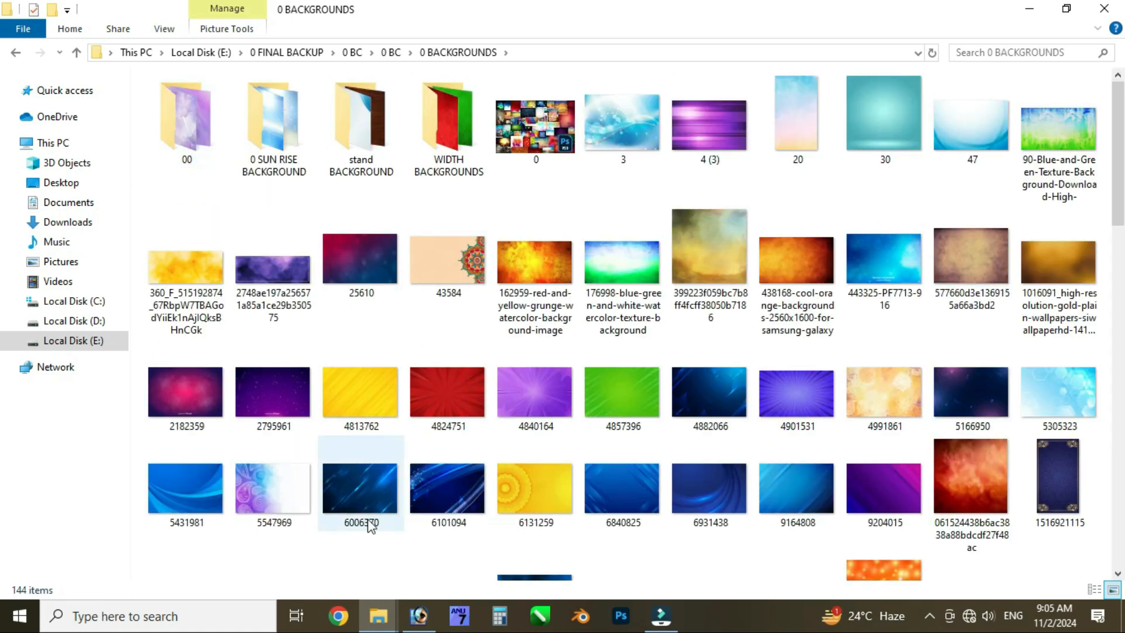
Find the dark firefly forest image fe3b0cbb4329f9440bf4648474b7d900.jpg among the backgrounds and open it in Photoshop
scroll(633, 437, down, 10)
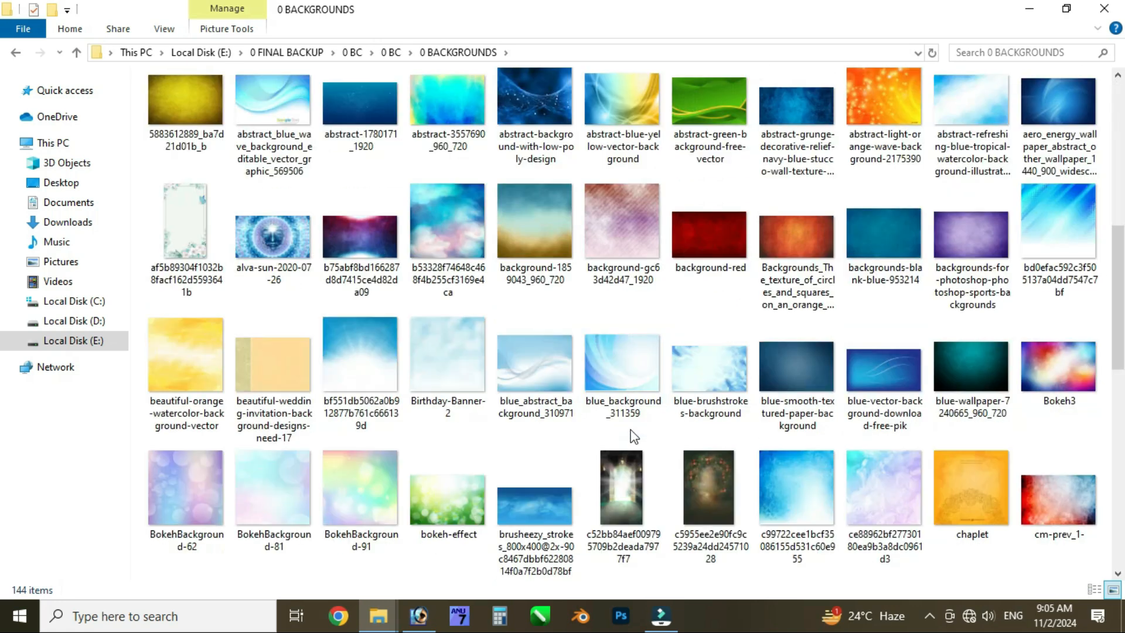
scroll(633, 436, down, 10)
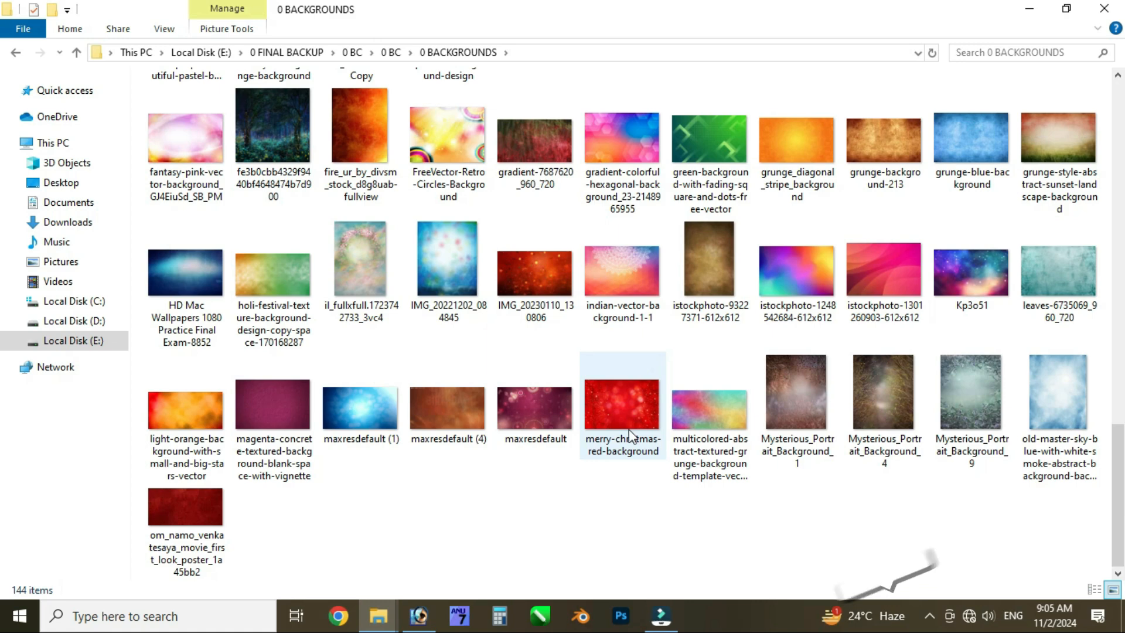
mouse_move(626, 434)
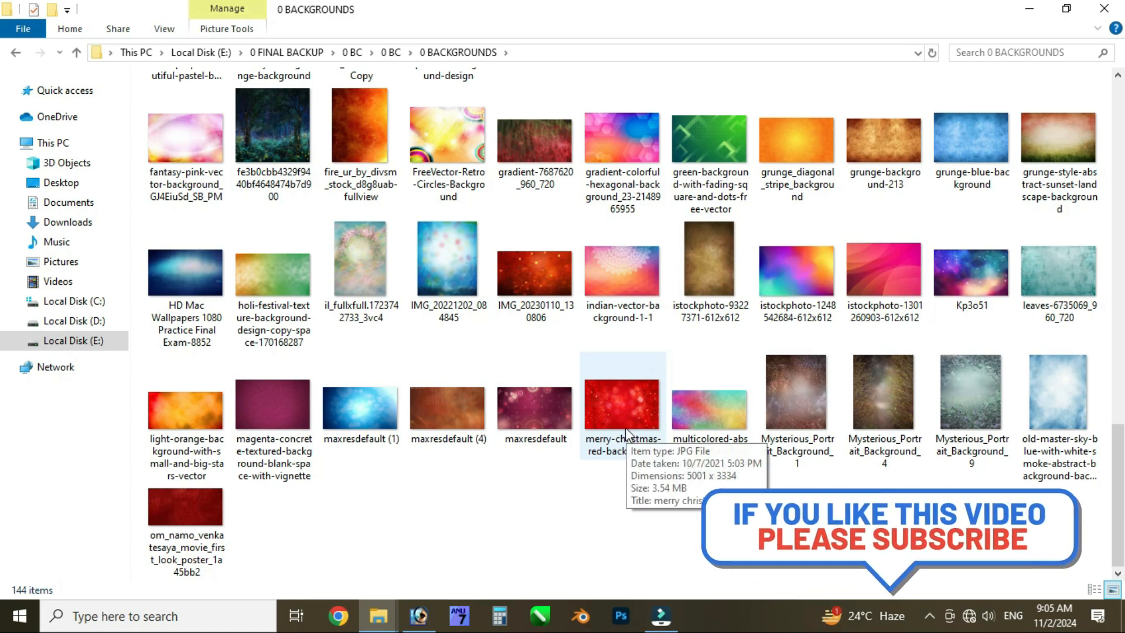
scroll(340, 252, up, 4)
drag(287, 407, 375, 410)
key(alt+Tab)
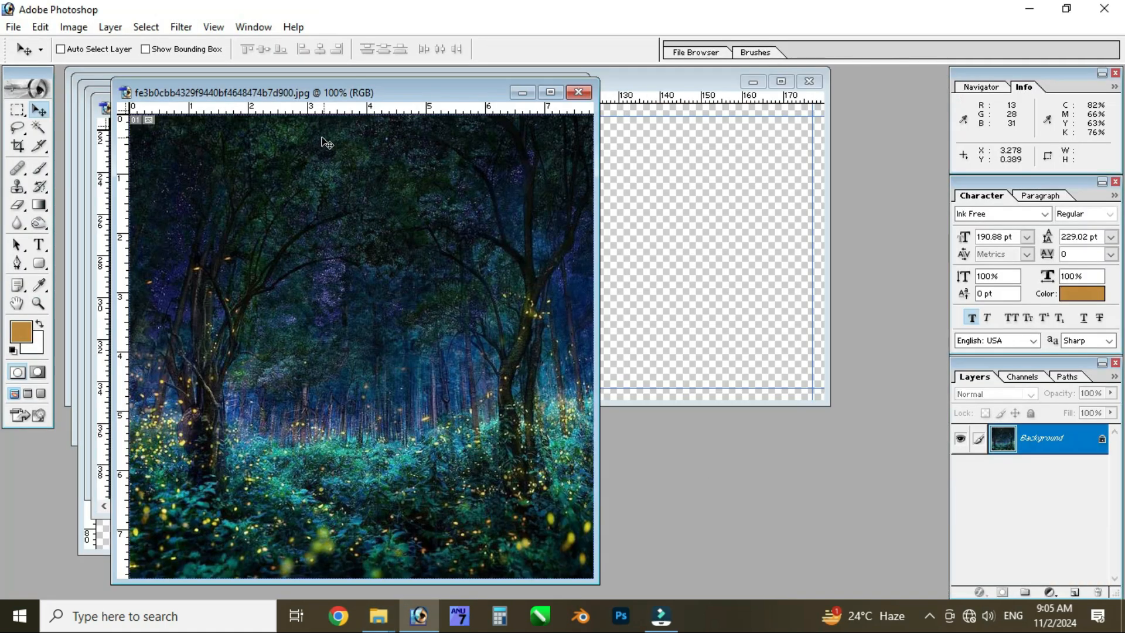
Arrange the windows side by side and copy the forest image into 24x47 ---- 1 sticker.tif directly above Layer 1
drag(375, 93, 543, 80)
click(694, 79)
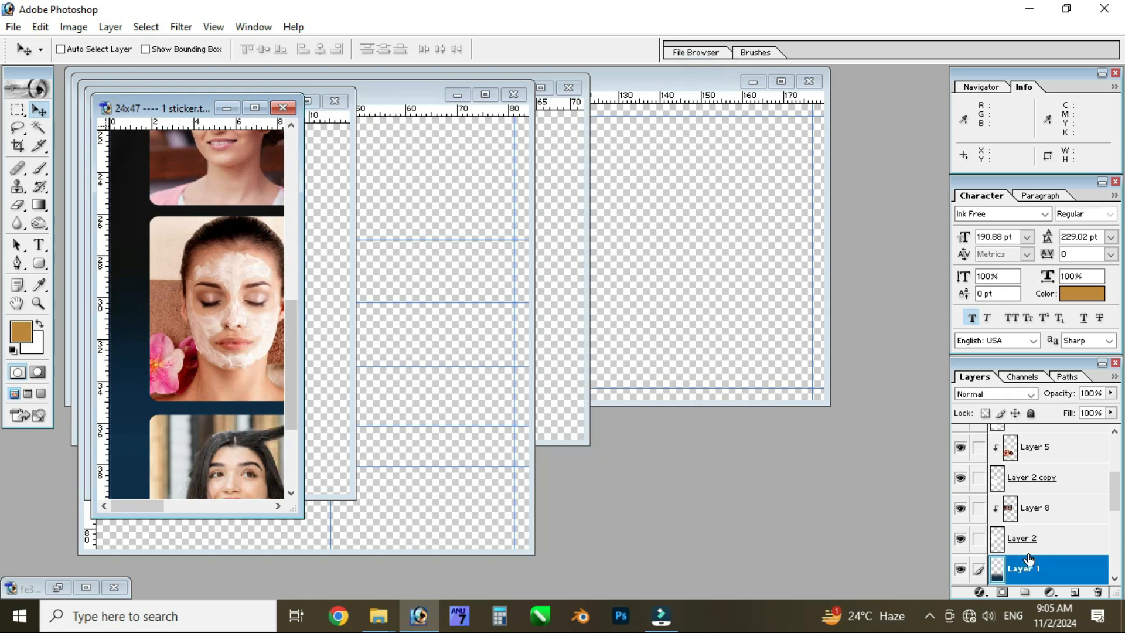
click(58, 579)
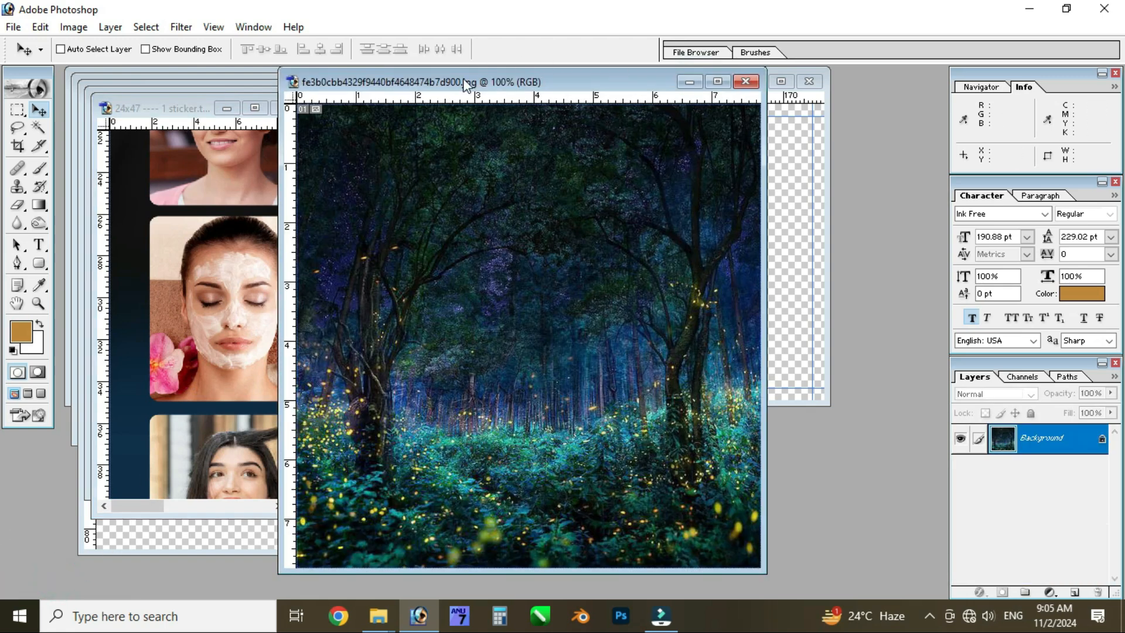
drag(467, 86, 709, 78)
click(268, 319)
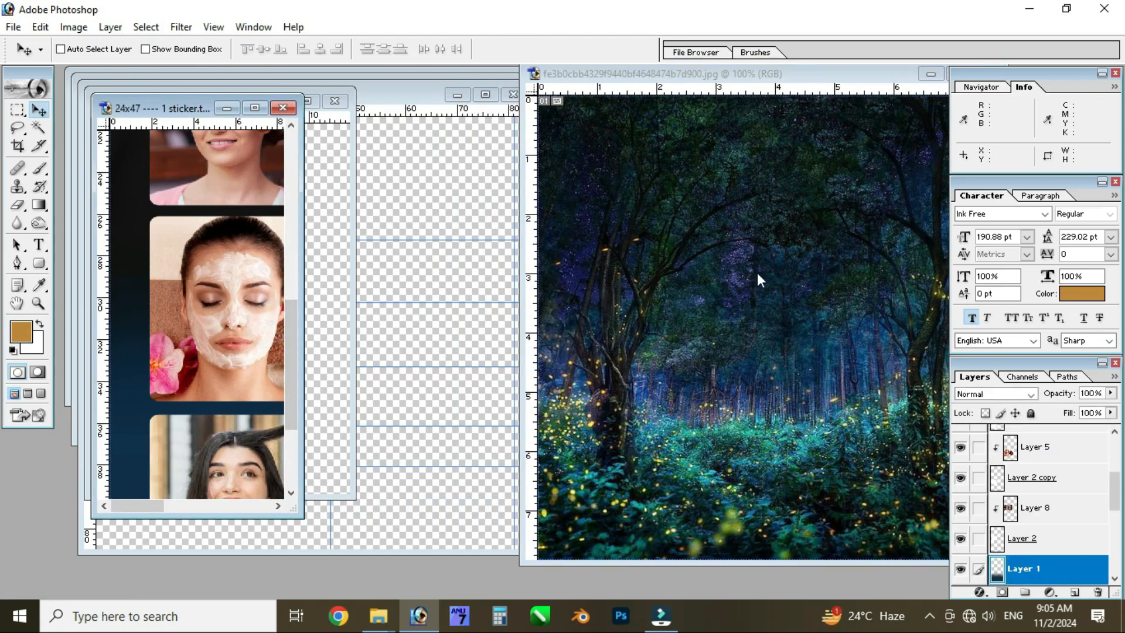
click(669, 307)
drag(831, 321, 200, 316)
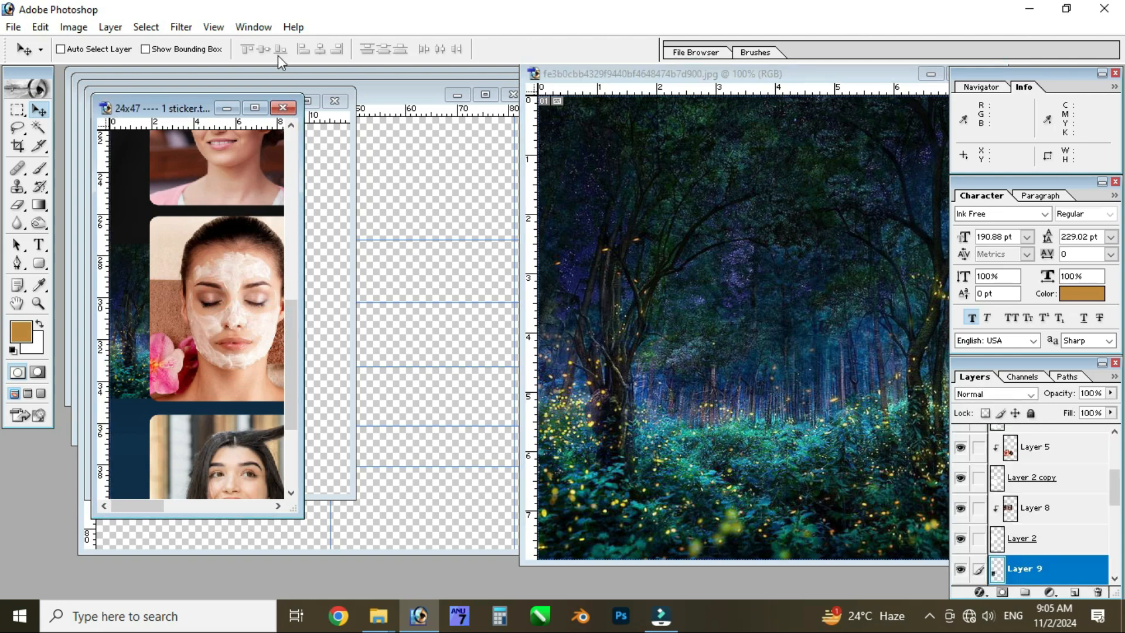
Maximize the sticker document and enlarge the forest layer to 391.9% so it spans the lower part of the design
click(260, 111)
drag(447, 301, 442, 509)
key(ctrl+t)
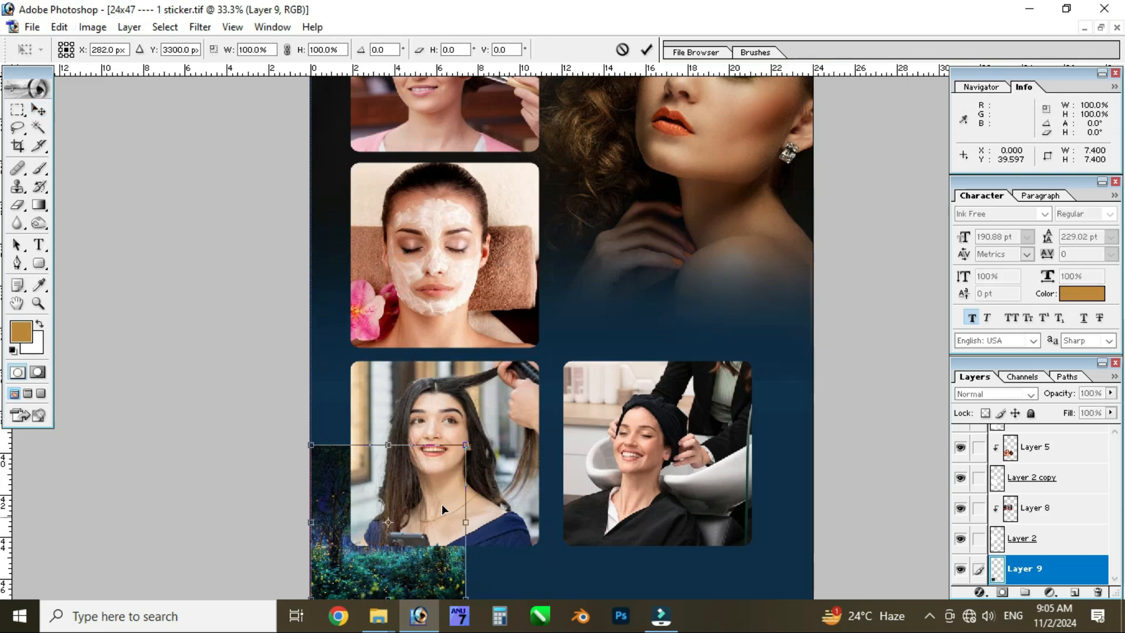
drag(466, 445, 891, 188)
drag(669, 272, 683, 282)
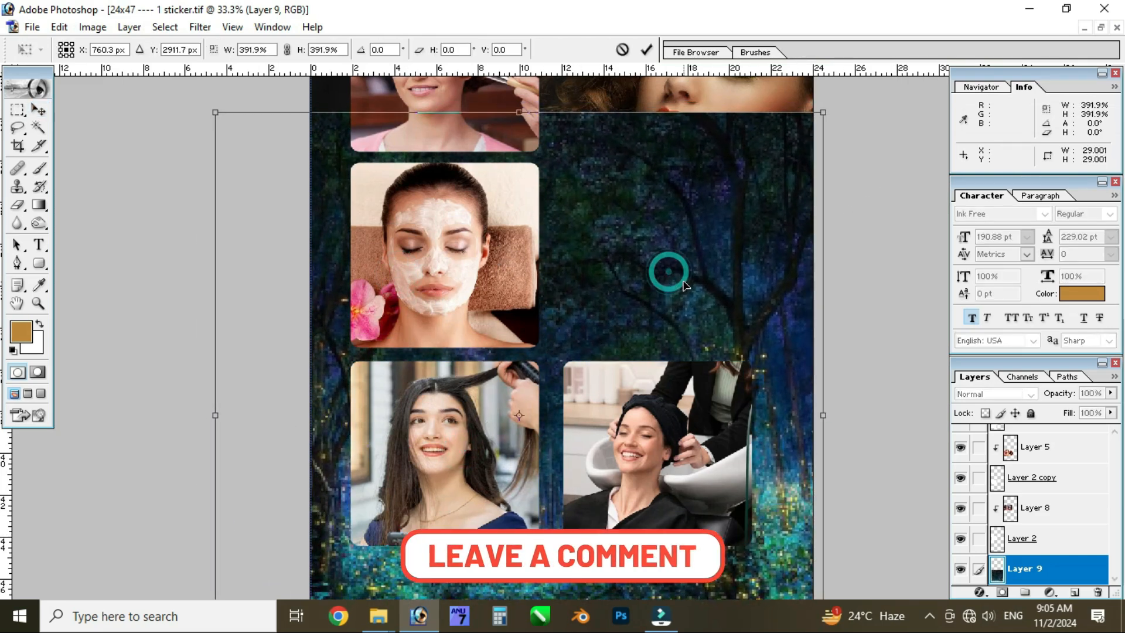
key(Return)
Softly erase the upper part of the forest layer with a 2100 px Eraser to uncover the curly-haired woman's portrait
key(ctrl+minus)
key(ctrl+minus)
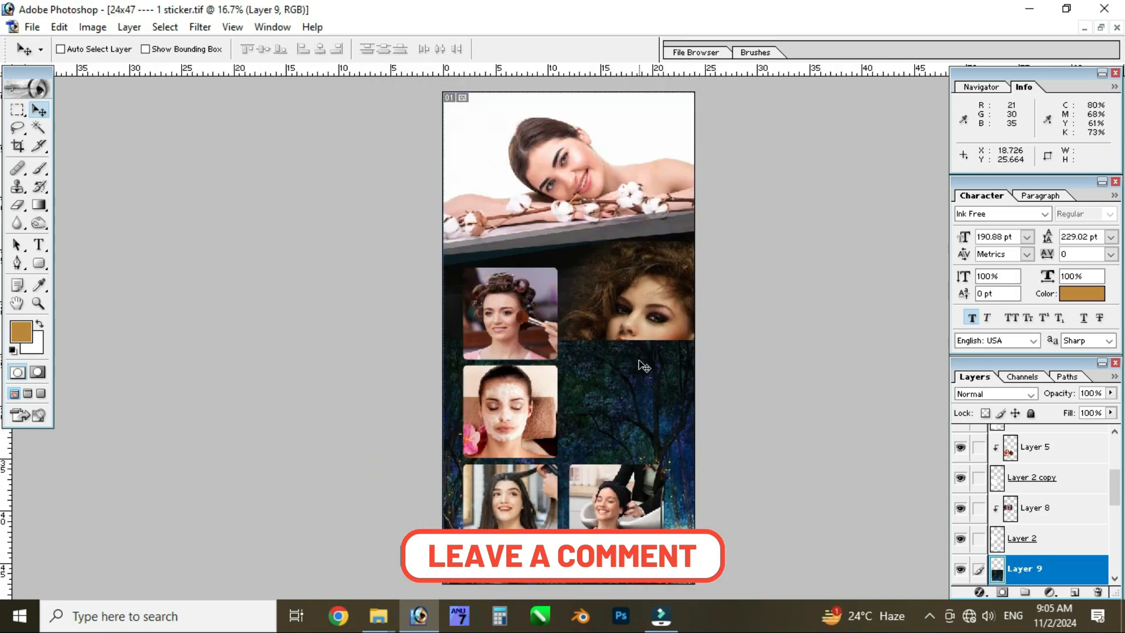
key(e)
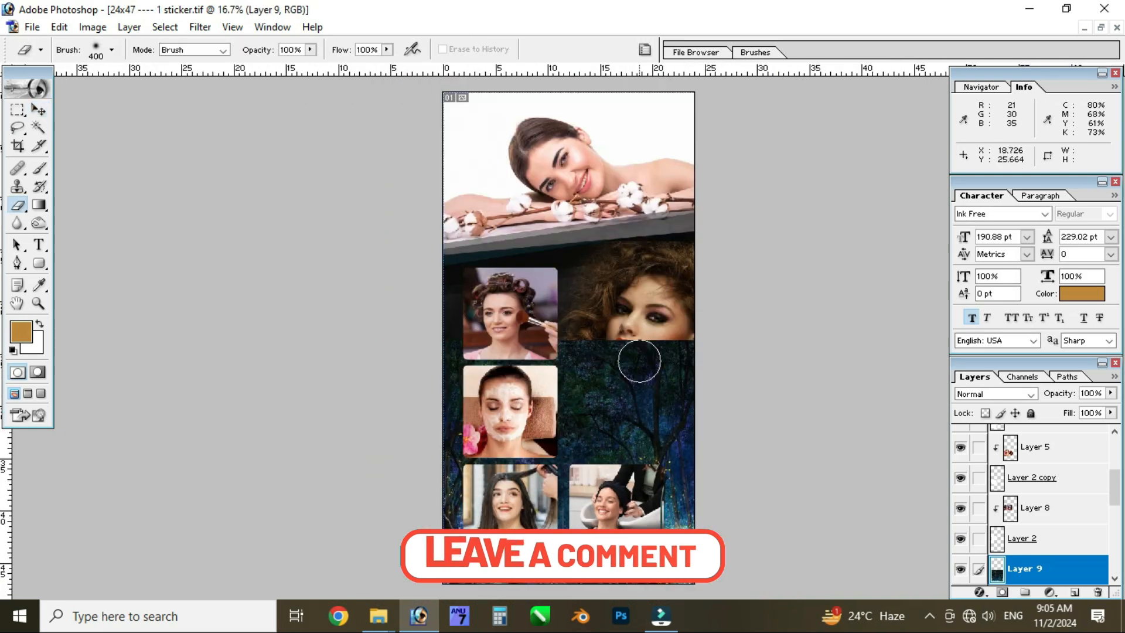
key(bracketright)
key(bracketright)
key(bracketright)
key(bracketright)
key(bracketright)
key(bracketright)
key(bracketright)
key(bracketright)
key(bracketright)
key(bracketright)
key(bracketright)
key(bracketright)
key(bracketright)
key(bracketright)
key(bracketright)
key(bracketright)
key(bracketright)
key(bracketright)
key(bracketright)
key(bracketright)
key(bracketleft)
key(bracketleft)
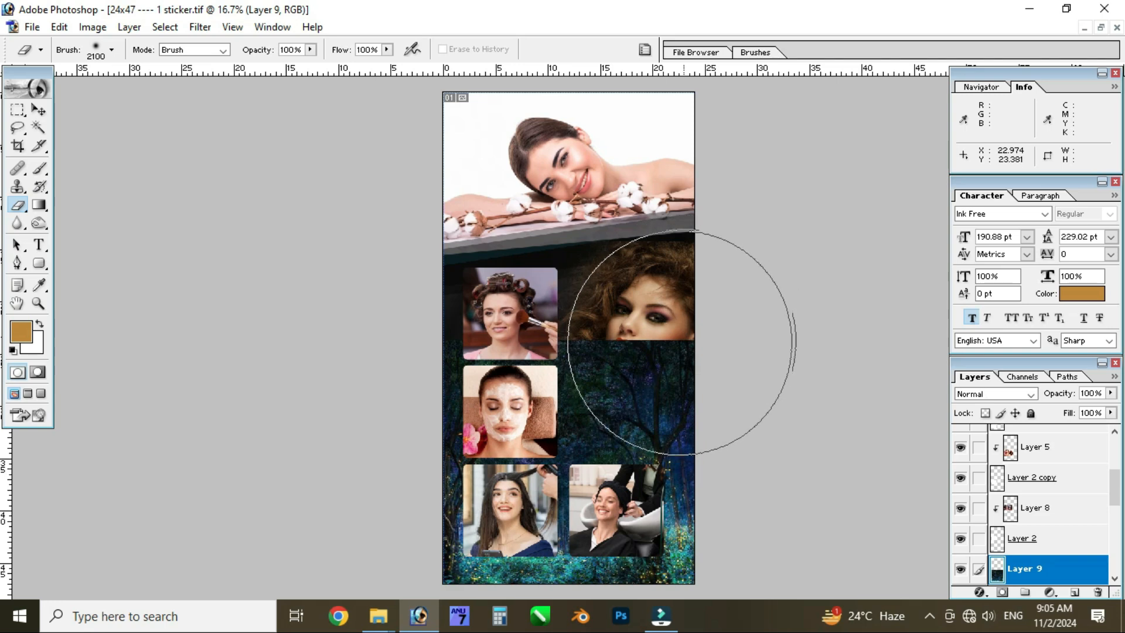
drag(678, 335, 457, 347)
drag(683, 402, 679, 410)
key(b)
key(v)
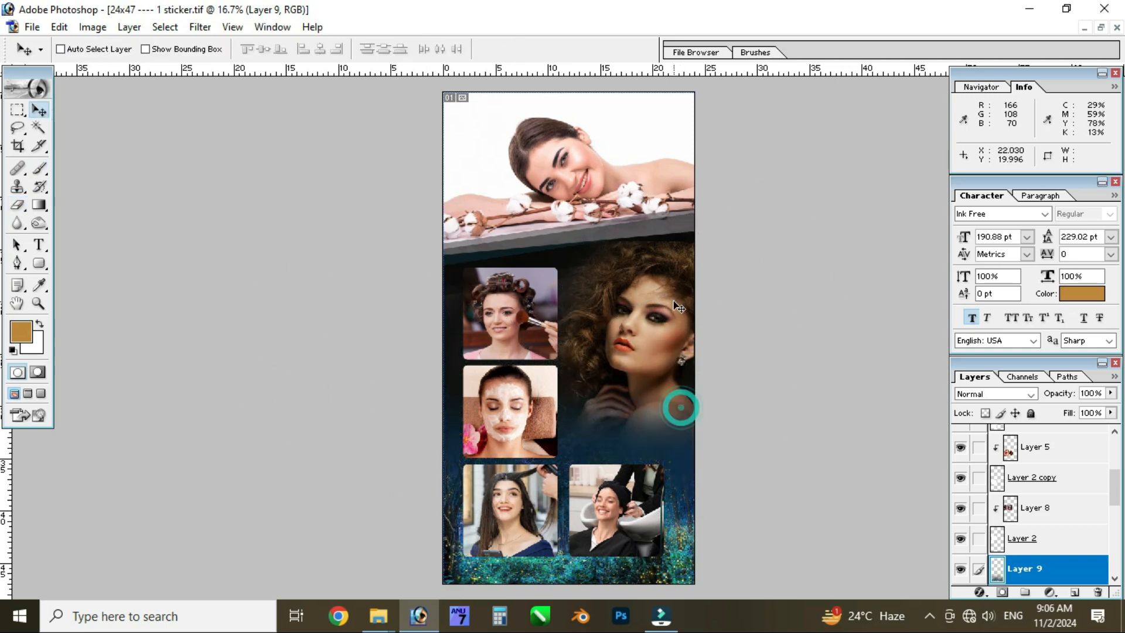
Cycle through the blend modes for the forest layer, Layer 9, and set it to Overlay
key(ctrl+plus)
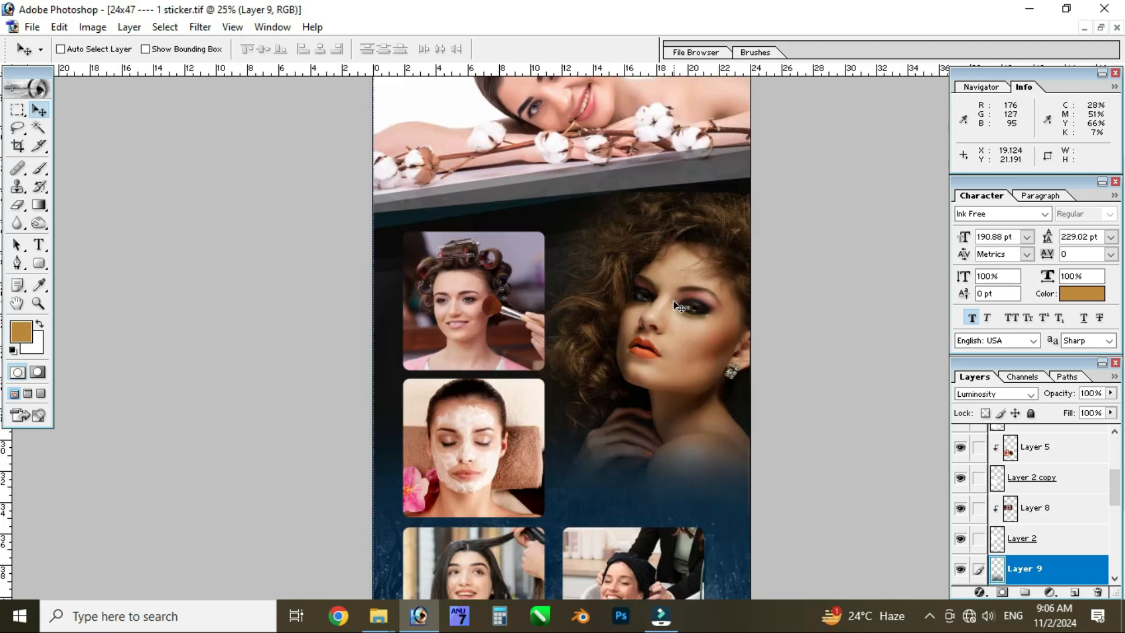
scroll(678, 307, down, 2)
scroll(562, 334, down, 4)
key(shift+plus)
key(shift+plus)
key(shift+plus)
key(shift+plus)
key(shift+plus)
key(shift+plus)
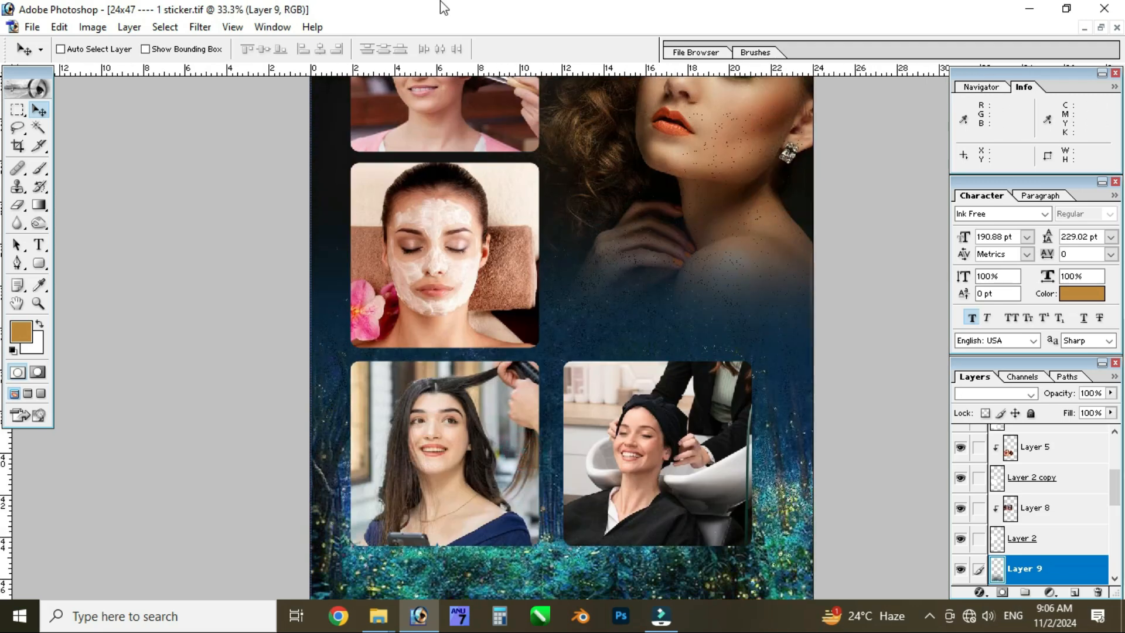
key(shift+plus)
key(shift+plus)
key(shift+plus)
key(shift+plus)
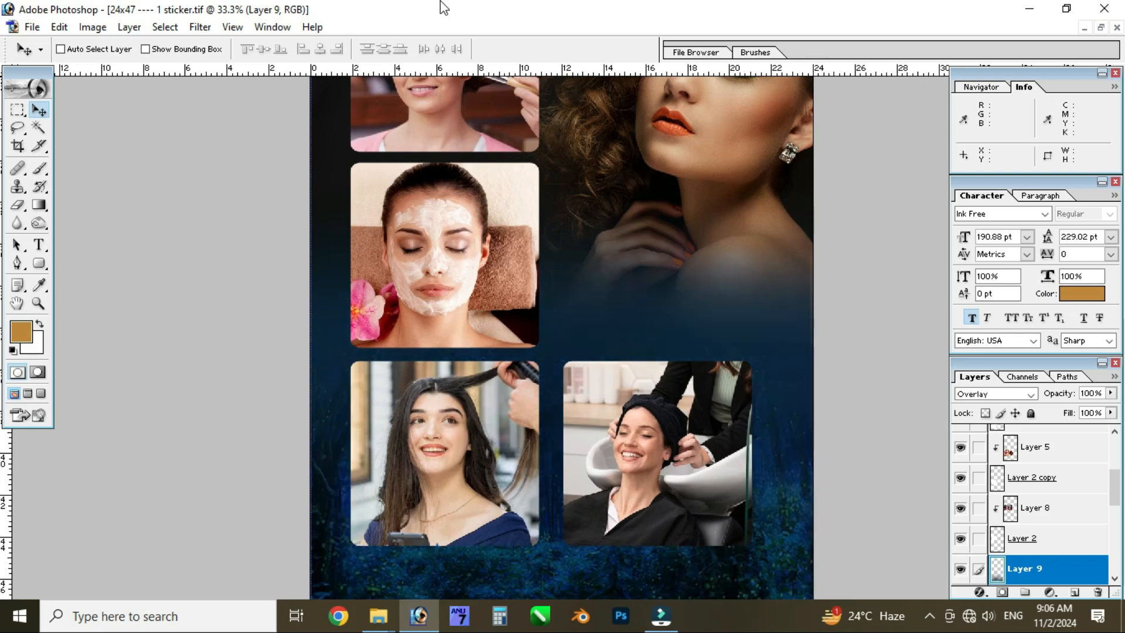
key(Page_Up)
key(Page_Up)
key(ctrl+minus)
key(ctrl+minus)
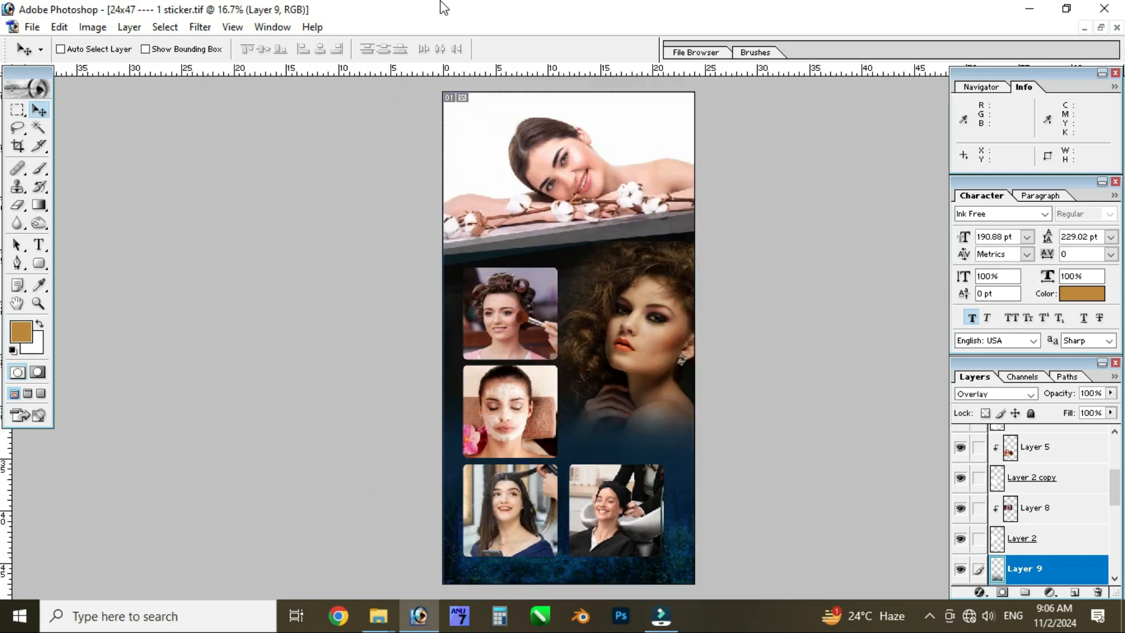
Move the forest layer upward and softly erase its upper part over the woman's portrait with the 2100 px Eraser
drag(605, 354, 649, 301)
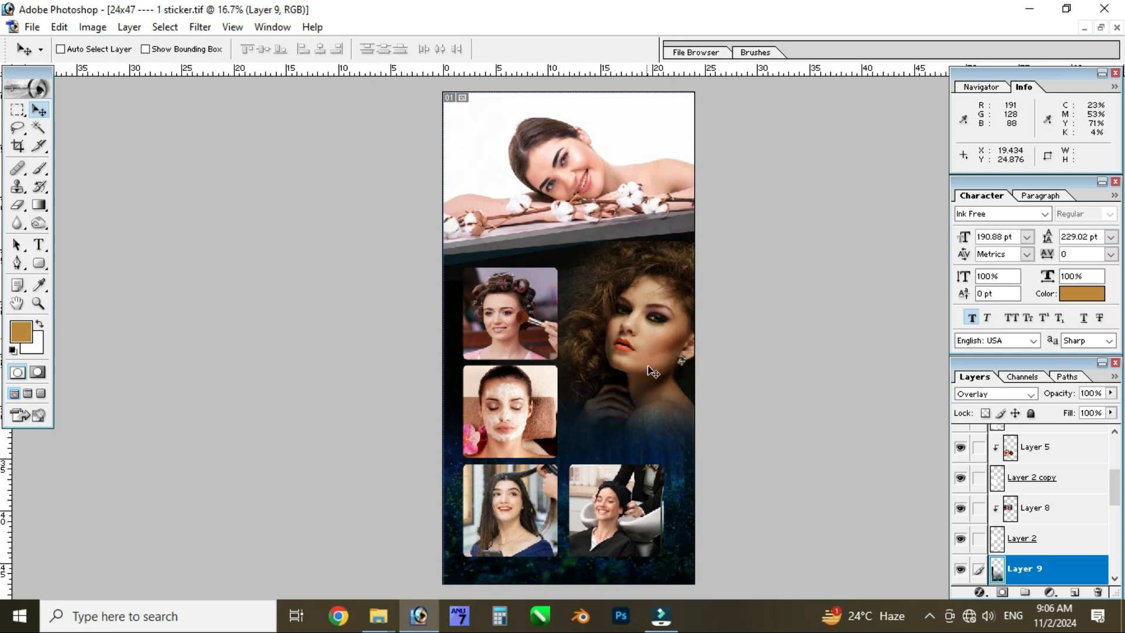
drag(565, 388, 353, 316)
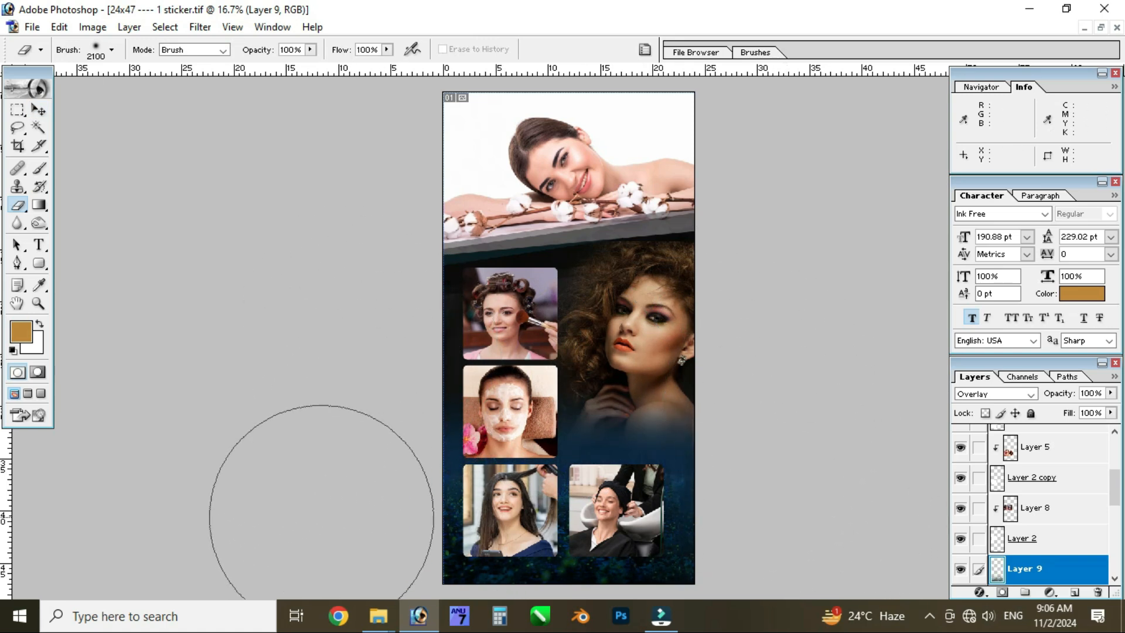
key(v)
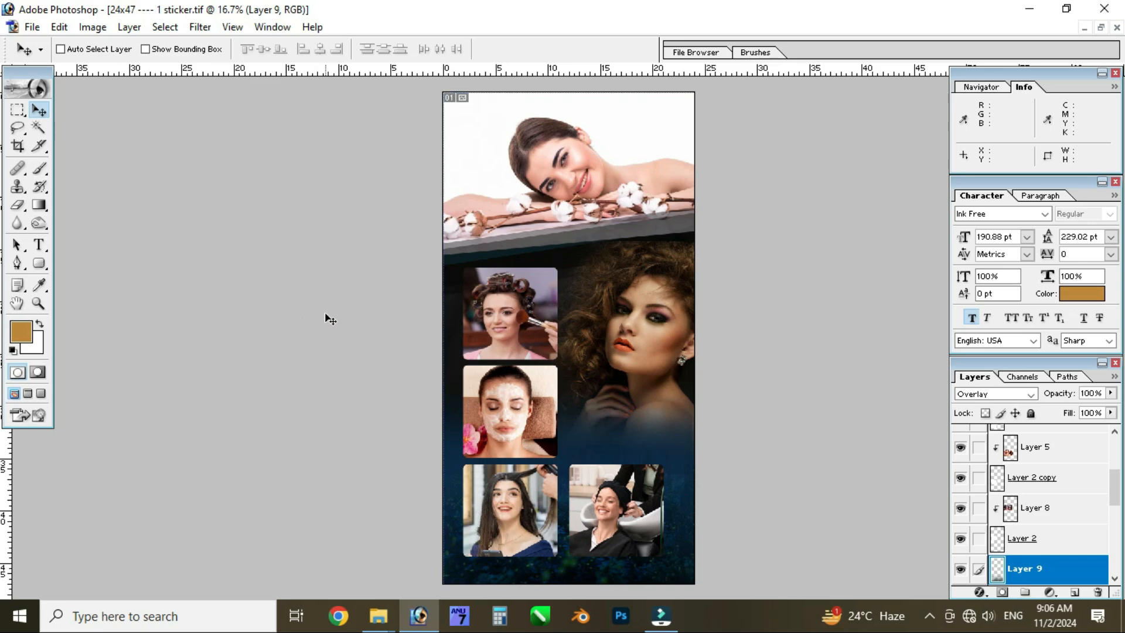
Switch to the 12x18 design and make all of its hidden layers visible down to the Background
key(ctrl+Tab)
key(ctrl+Tab)
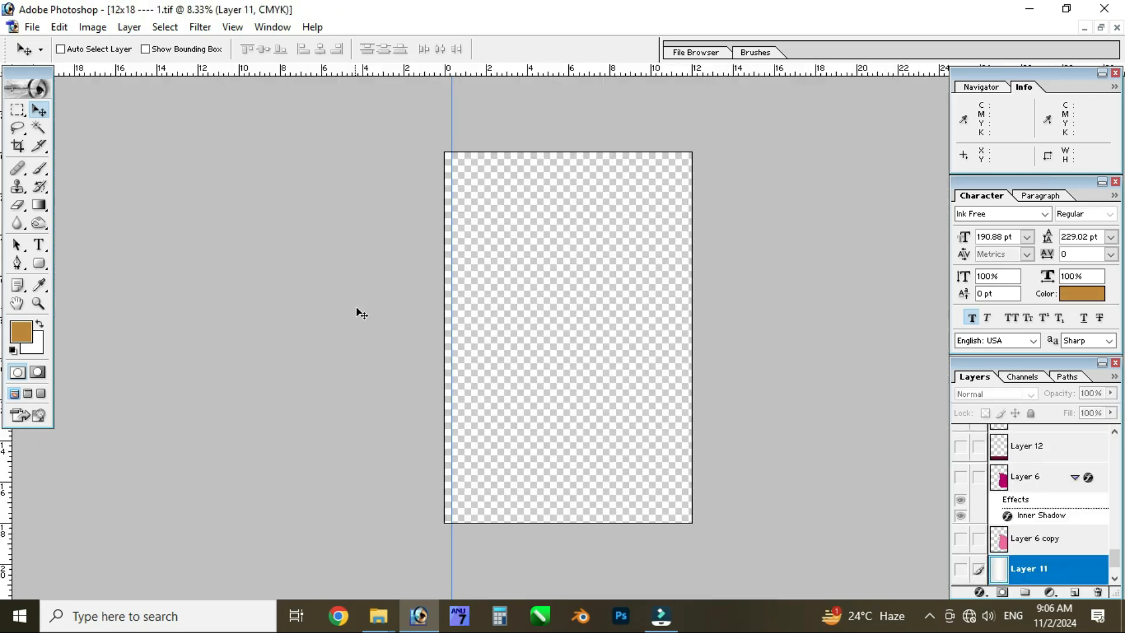
scroll(1113, 521, up, 10)
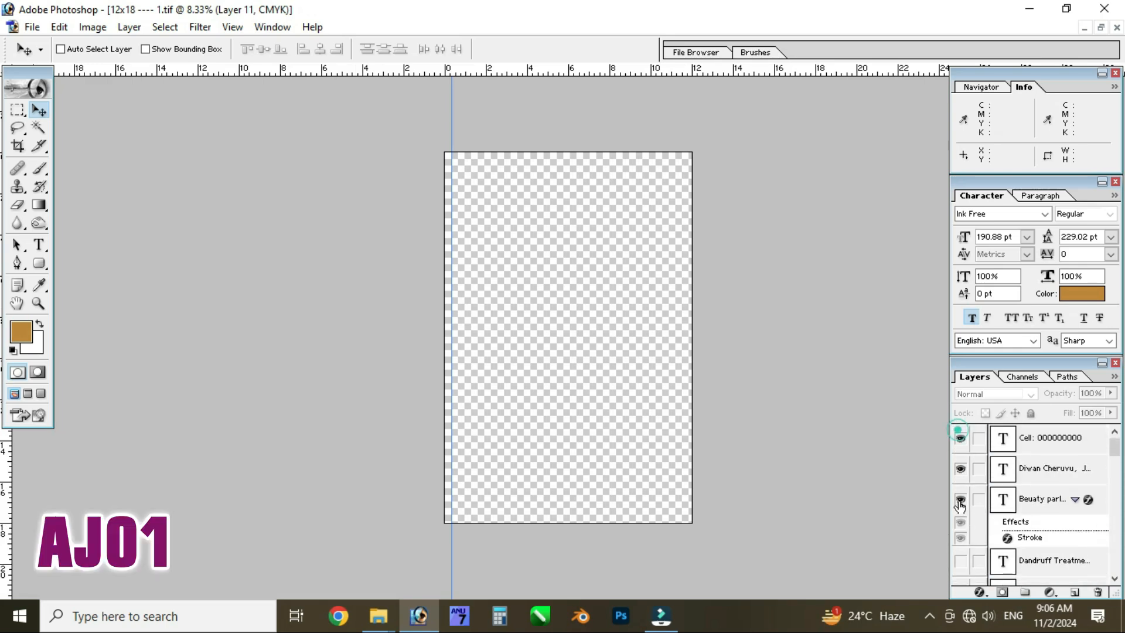
scroll(959, 596, down, 8)
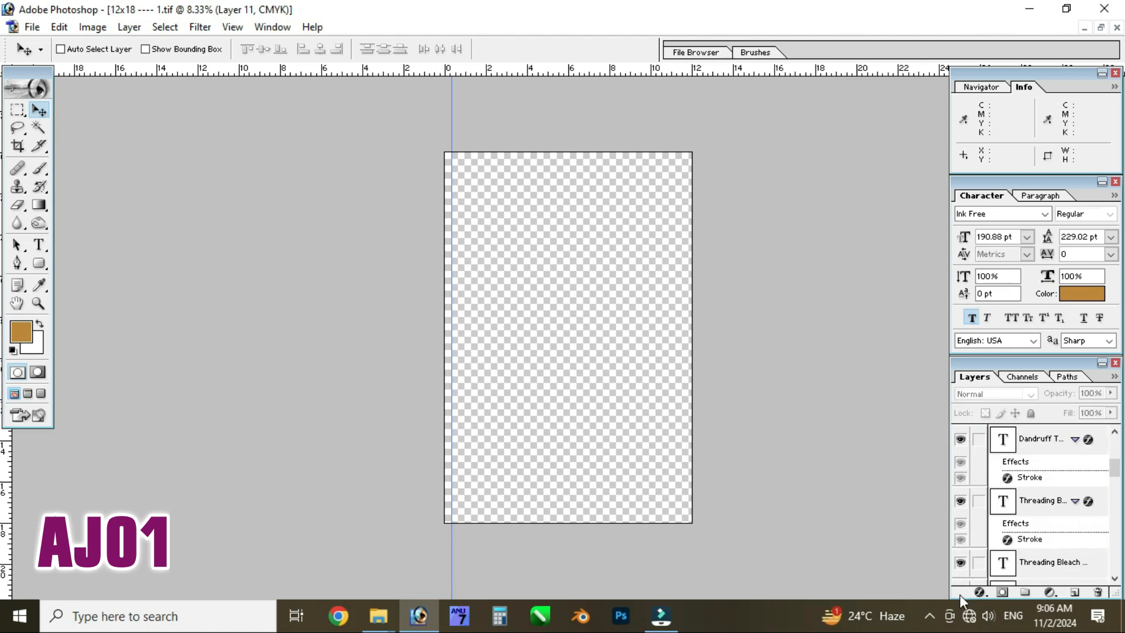
scroll(960, 596, down, 3)
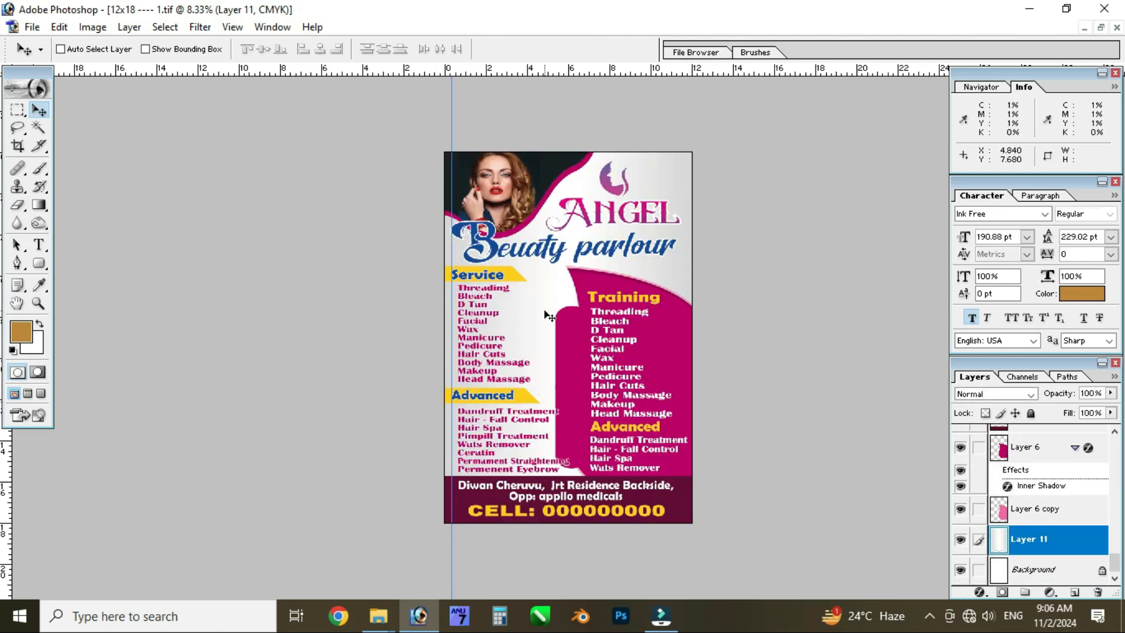
Examine the 12x18 design's lettering, portrait, logo, service lists and footer up close
key(ctrl+alt+0)
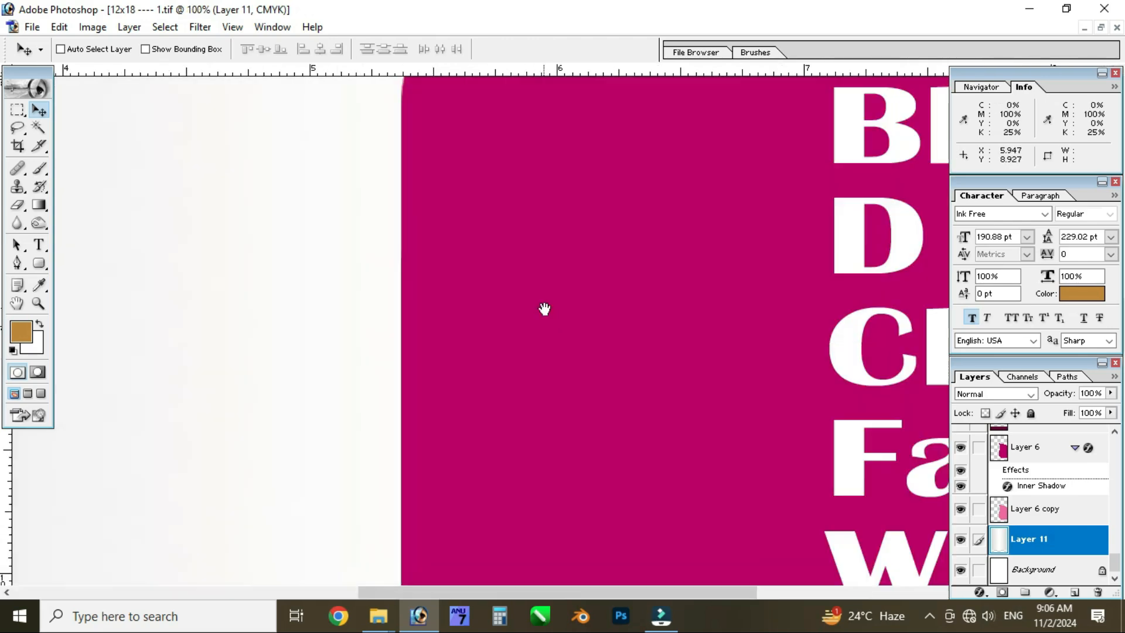
drag(585, 150, 599, 476)
key(ctrl+minus)
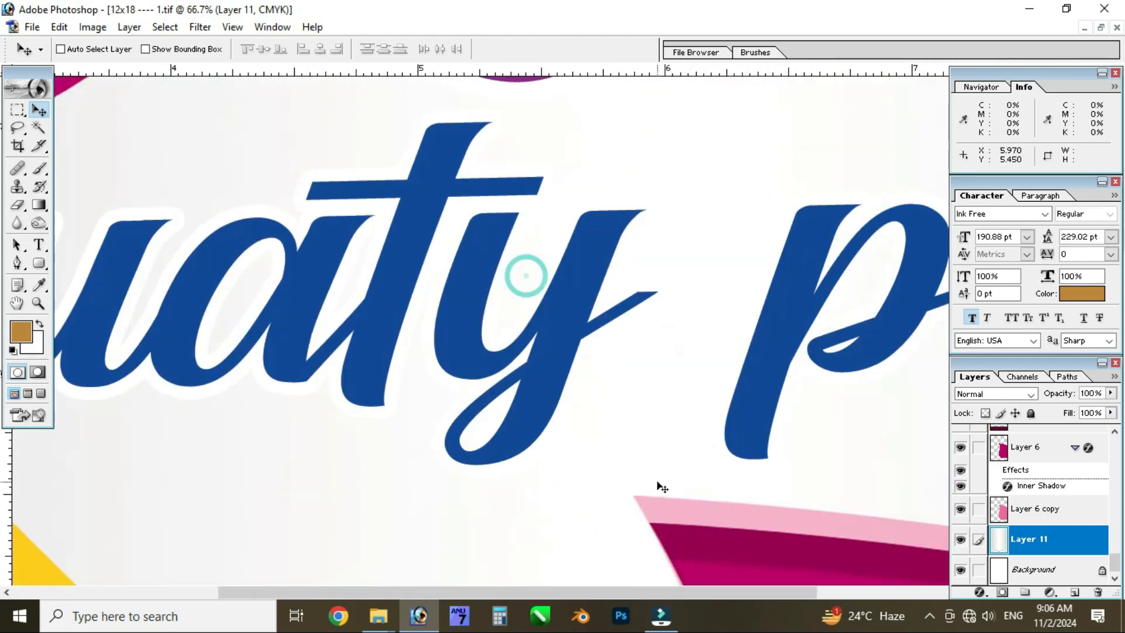
key(ctrl+minus)
scroll(451, 246, up, 5)
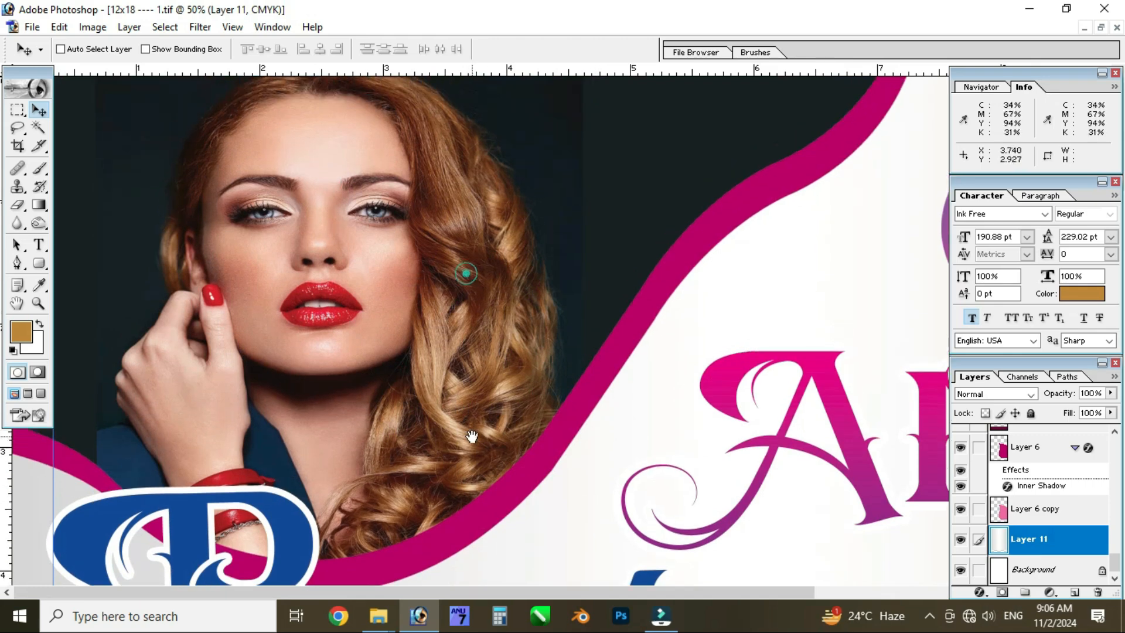
key(ctrl+minus)
key(ctrl+minus)
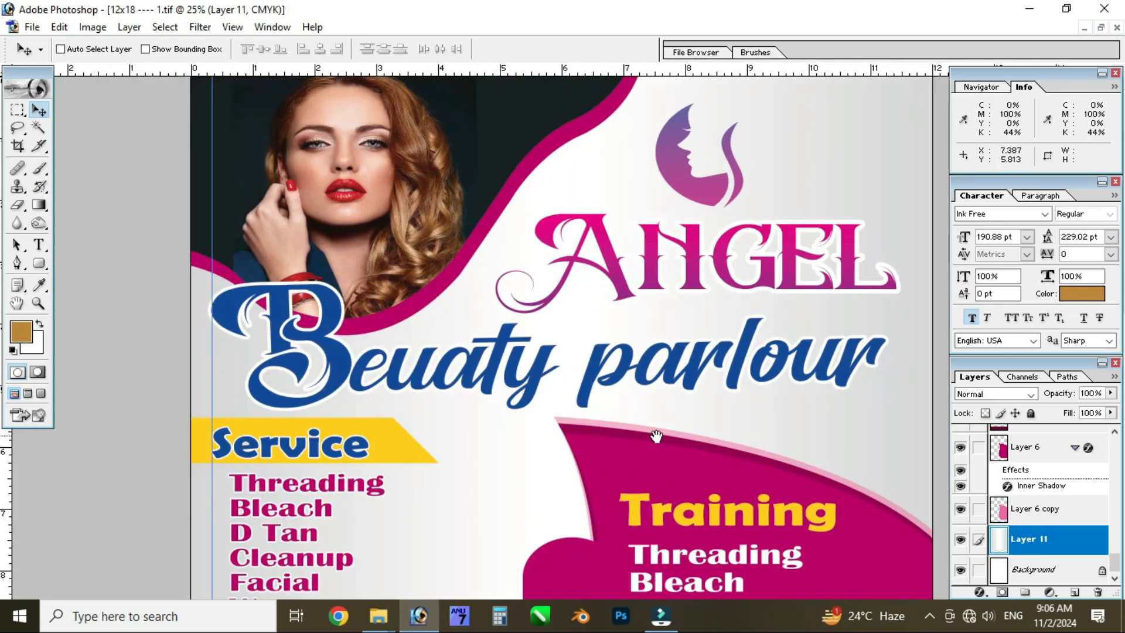
scroll(656, 437, down, 10)
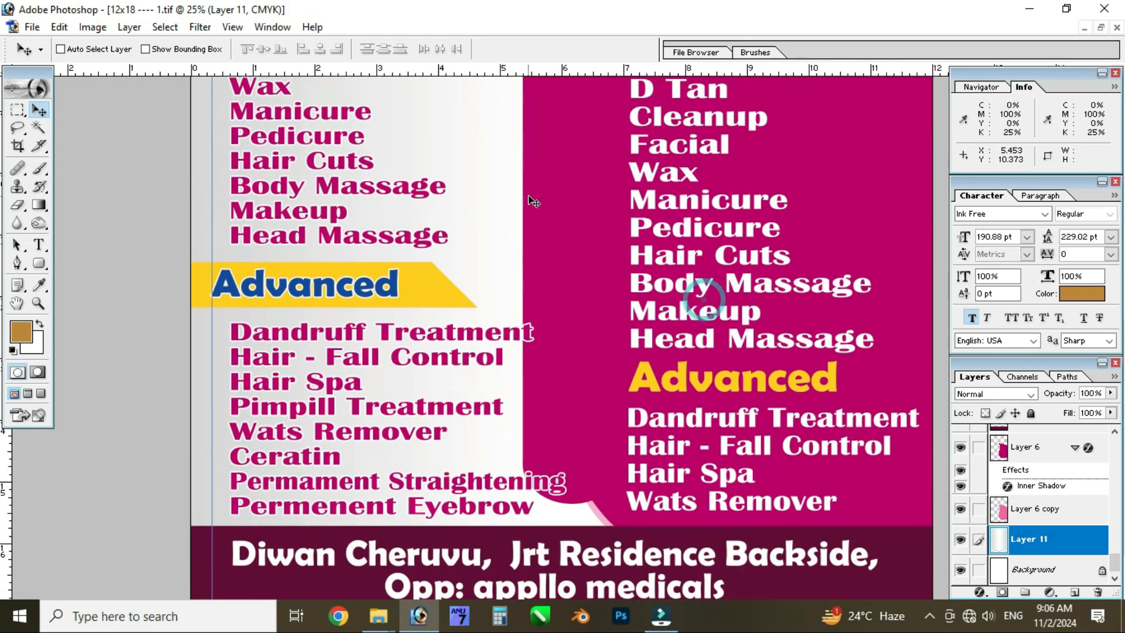
Delete the two extra magenta shapes protruding from the Training panel's wavy edge beside the service lists
ctrl+click(532, 199)
key(alt+l)
key(l)
key(l)
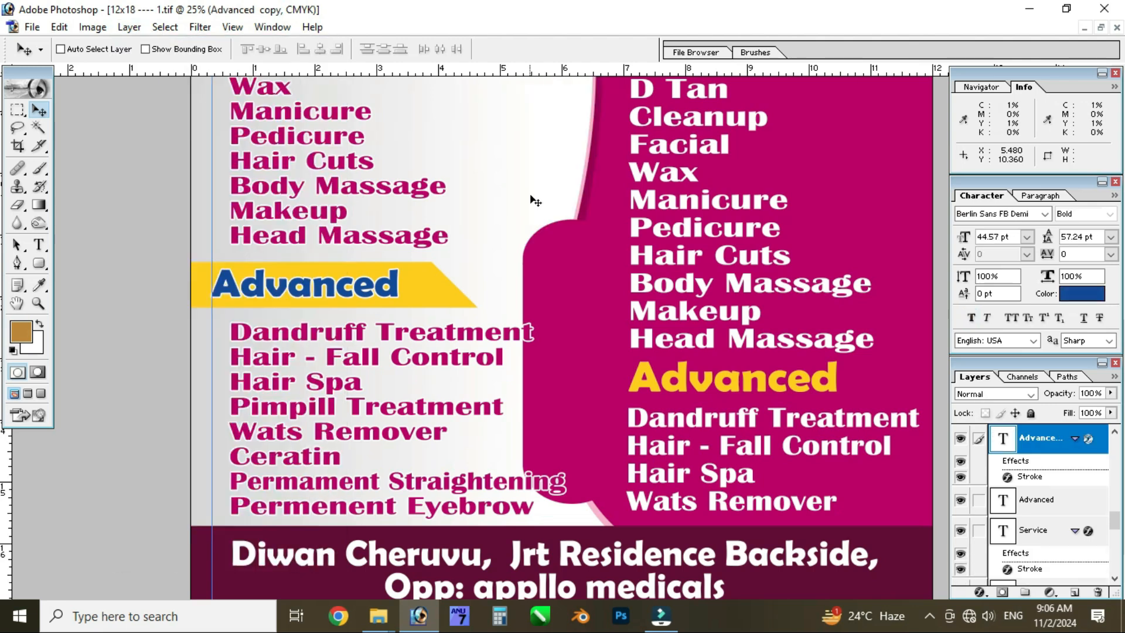
ctrl+click(516, 247)
ctrl+click(543, 258)
key(alt+l)
key(l)
key(l)
key(ctrl+minus)
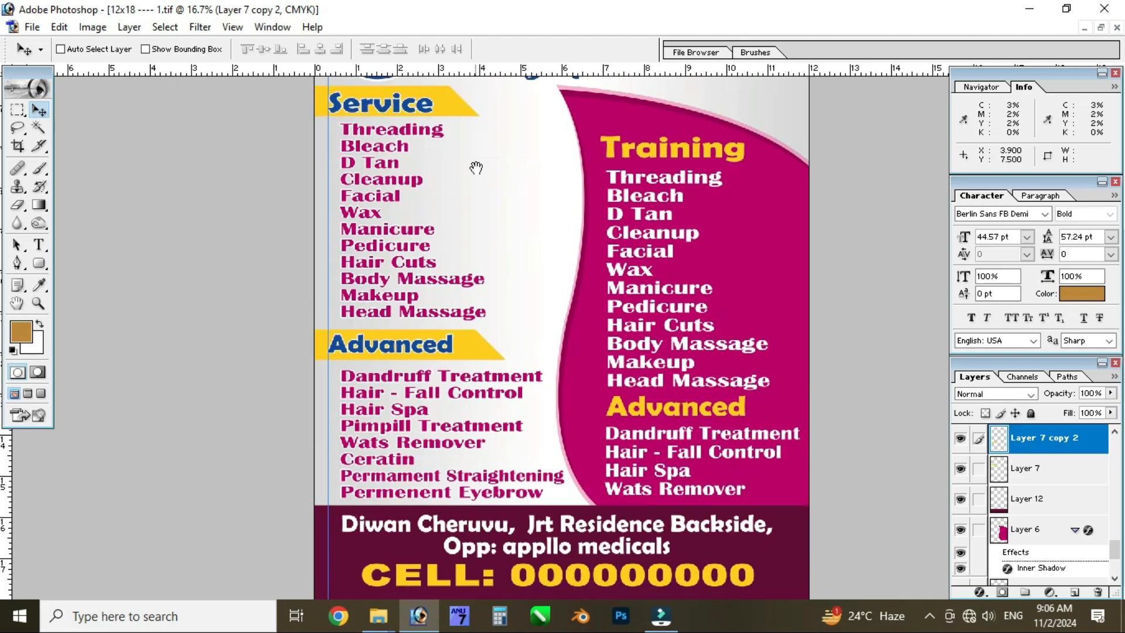
Recolour the curved magenta band around the woman's portrait, trying brown 874F00 first and settling on B66B00
drag(475, 168, 497, 364)
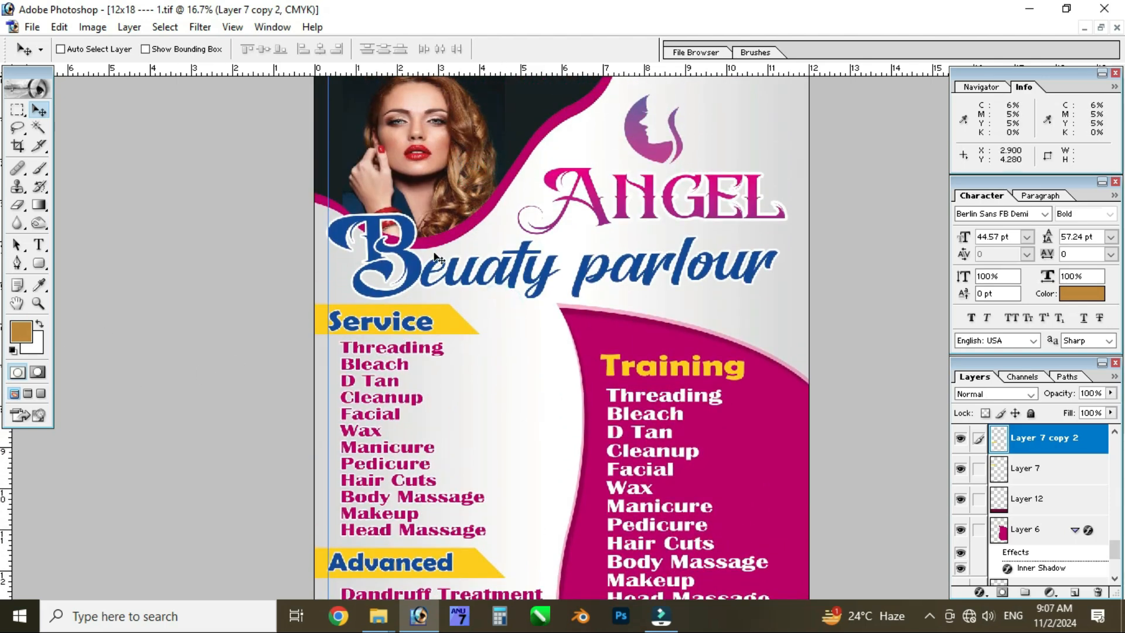
ctrl+click(450, 234)
click(21, 332)
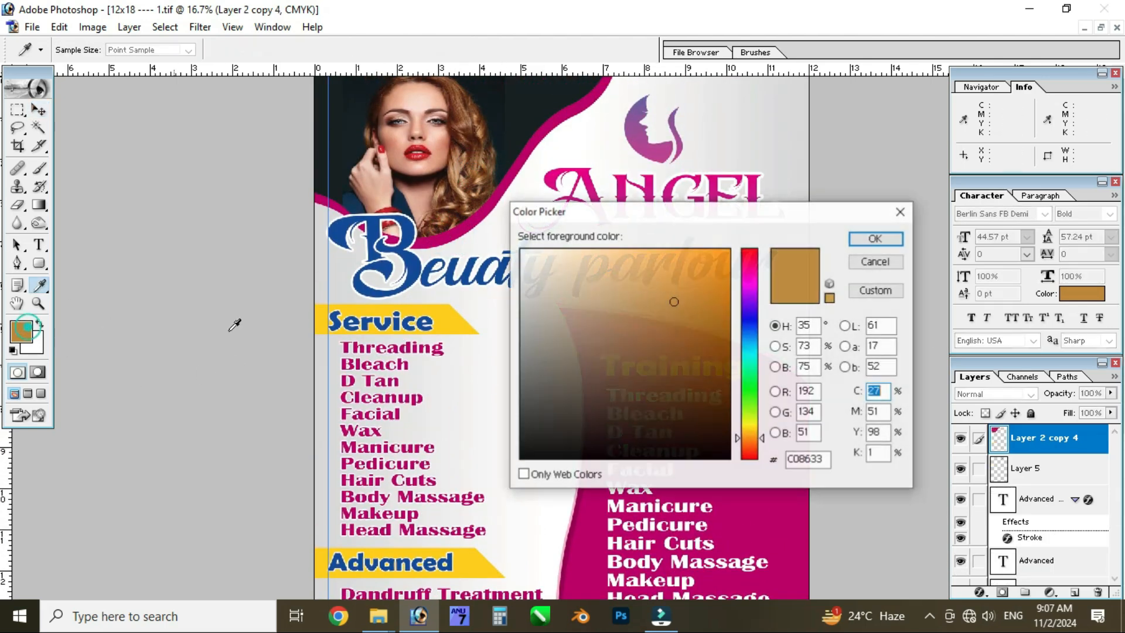
key(Return)
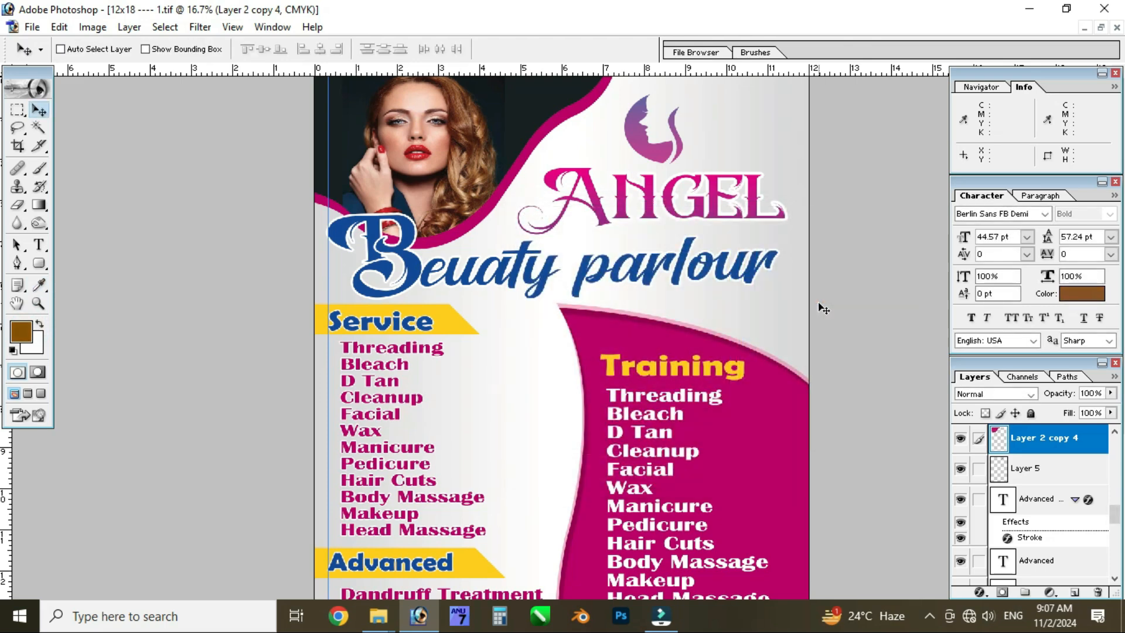
key(shift+alt+BackSpace)
click(21, 331)
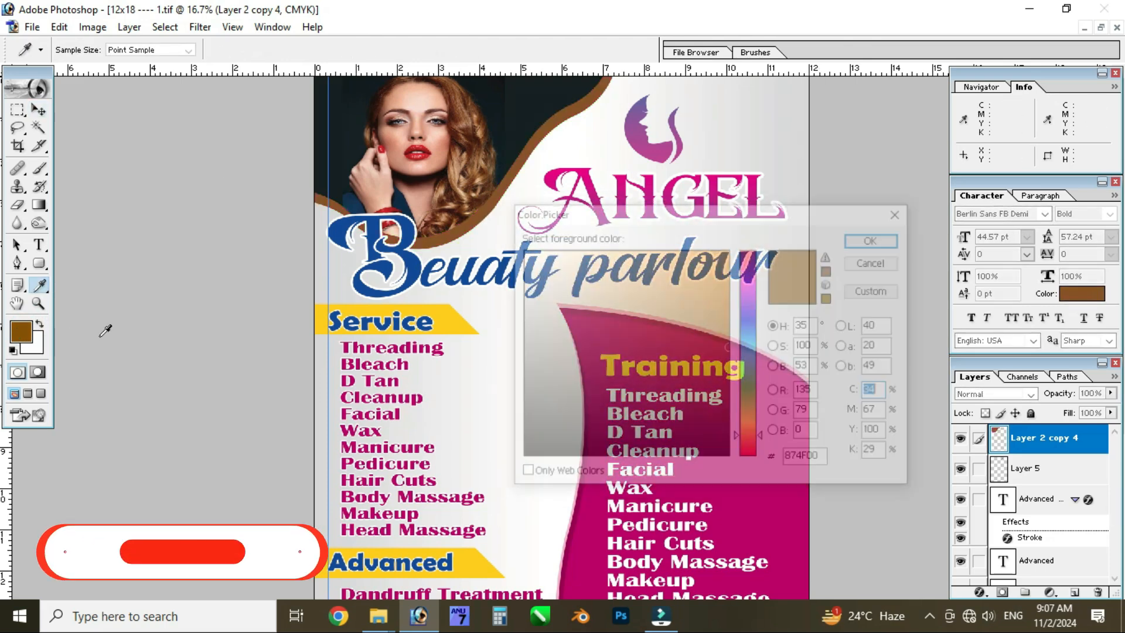
drag(688, 292, 756, 309)
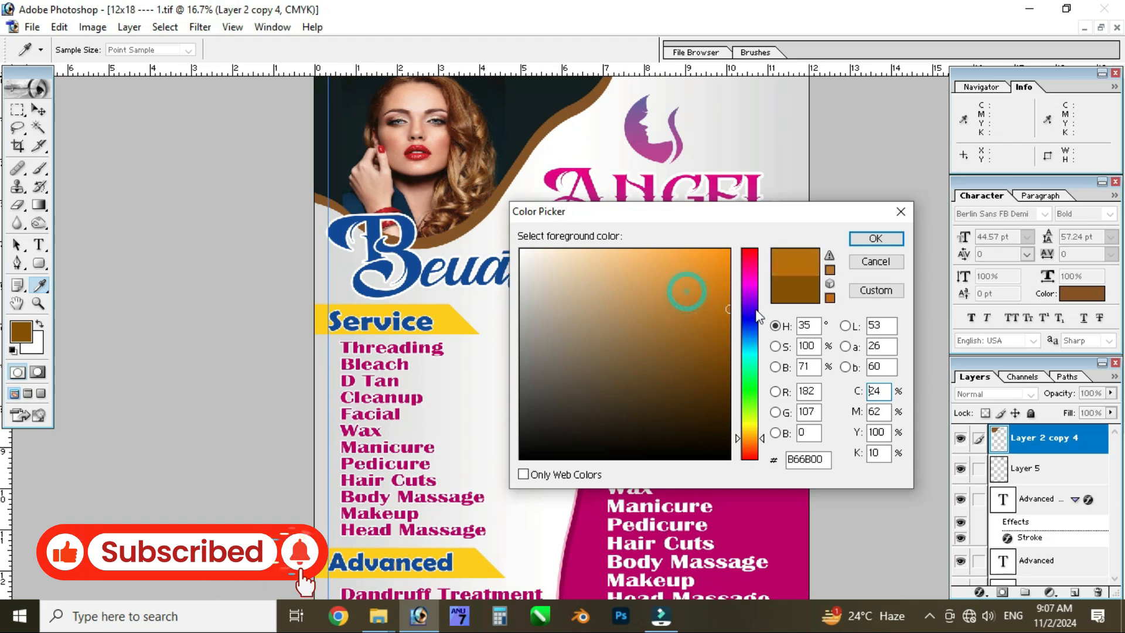
key(Return)
key(shift+alt+BackSpace)
Fill the magenta Training panel, Layer 6, with the same brown, B66B00
scroll(762, 328, down, 3)
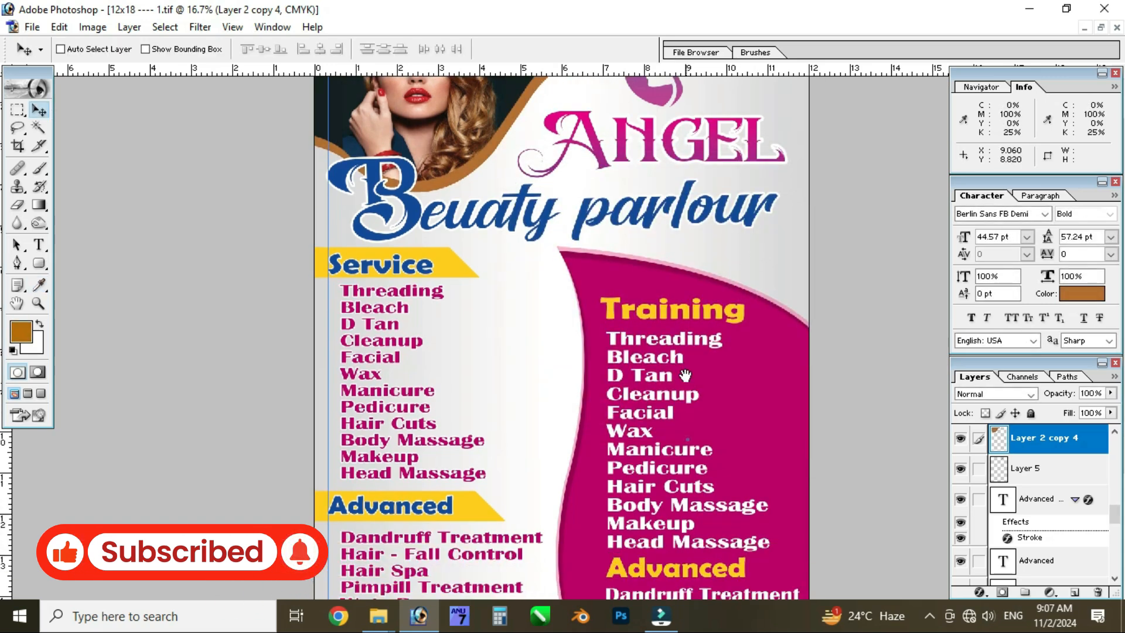
ctrl+click(798, 371)
key(shift+alt+BackSpace)
key(ctrl+minus)
key(ctrl+minus)
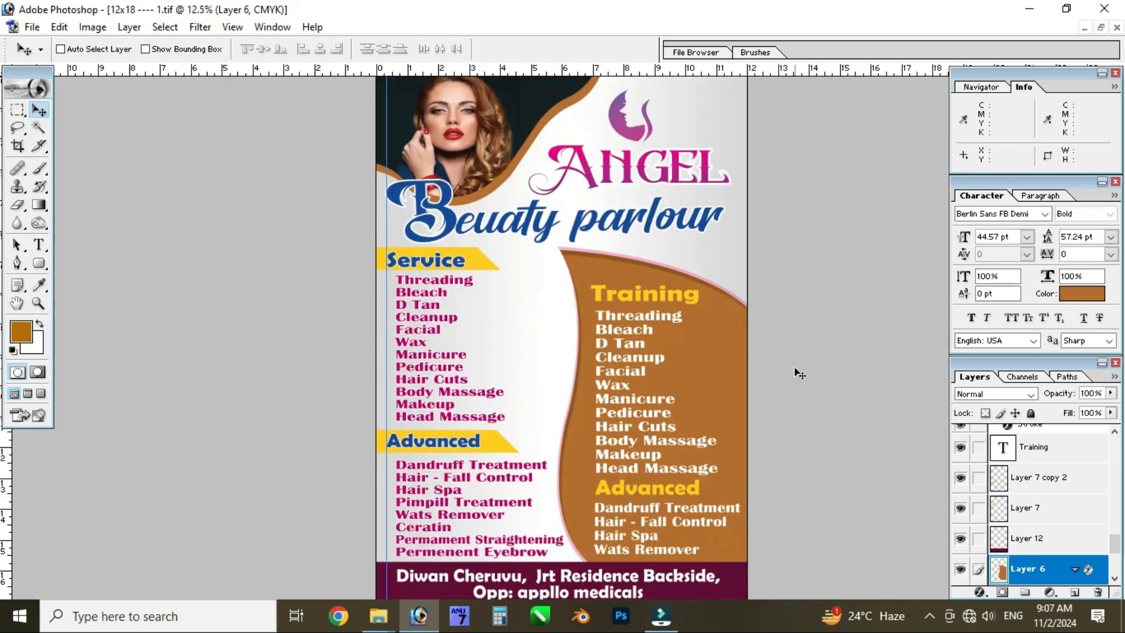
Recolour the maroon footer bar, Layer 12, with dark brown 3B2300
ctrl+click(671, 505)
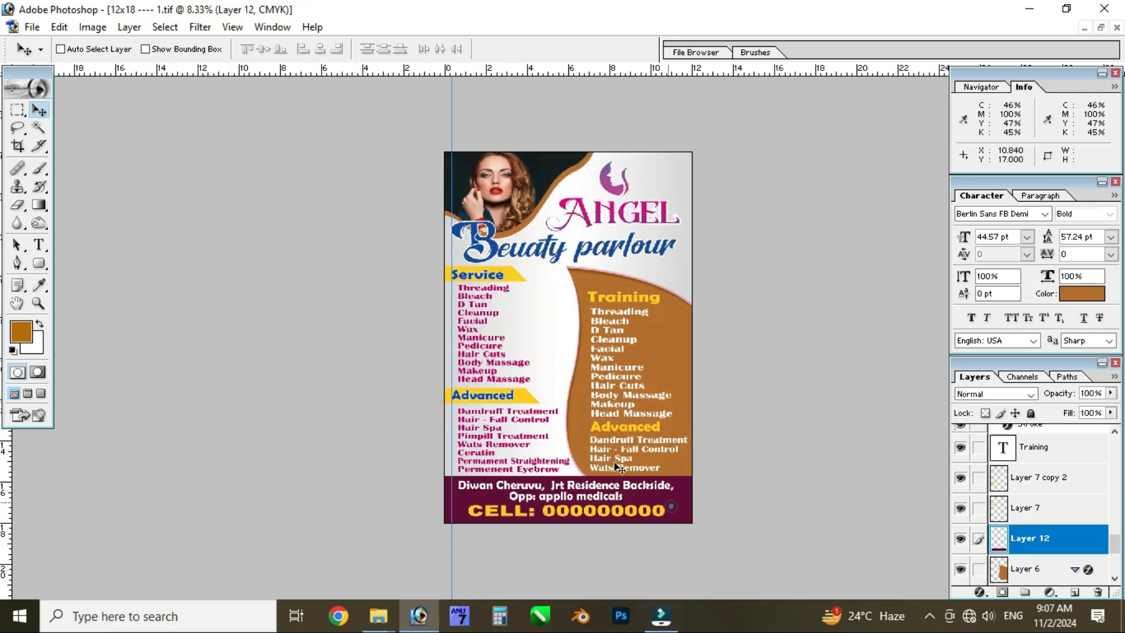
click(22, 333)
mouse_move(642, 366)
mouse_down()
mouse_move(775, 381)
mouse_move(775, 413)
mouse_up()
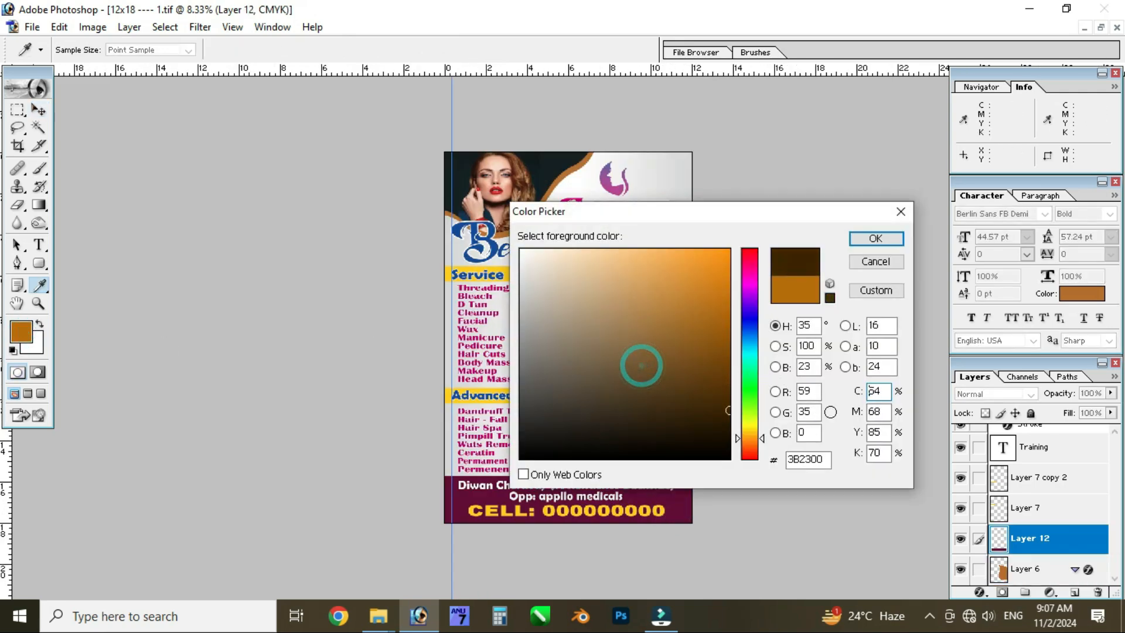
click(875, 237)
key(v)
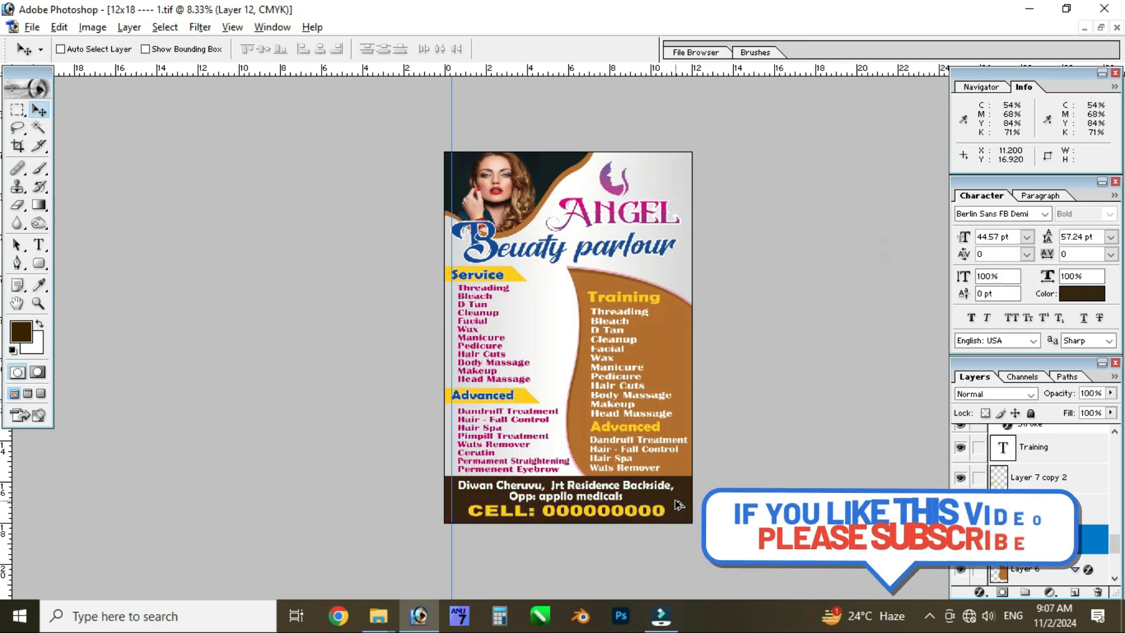
Look over the recoloured 12x18 design and close it without saving the changes
key(ctrl+plus)
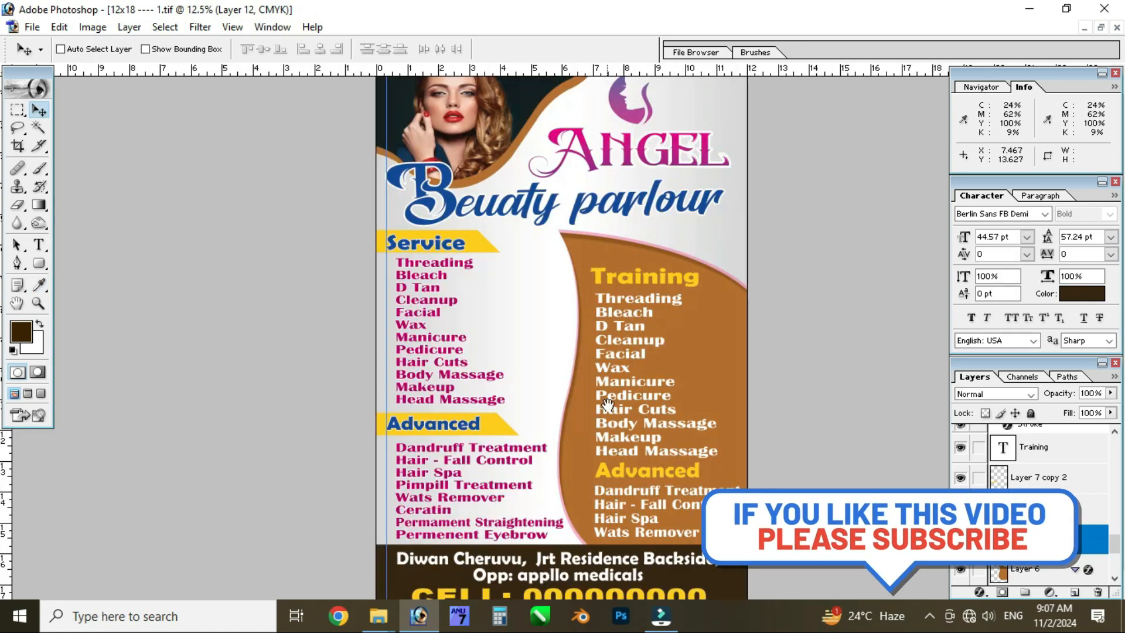
scroll(586, 193, down, 1)
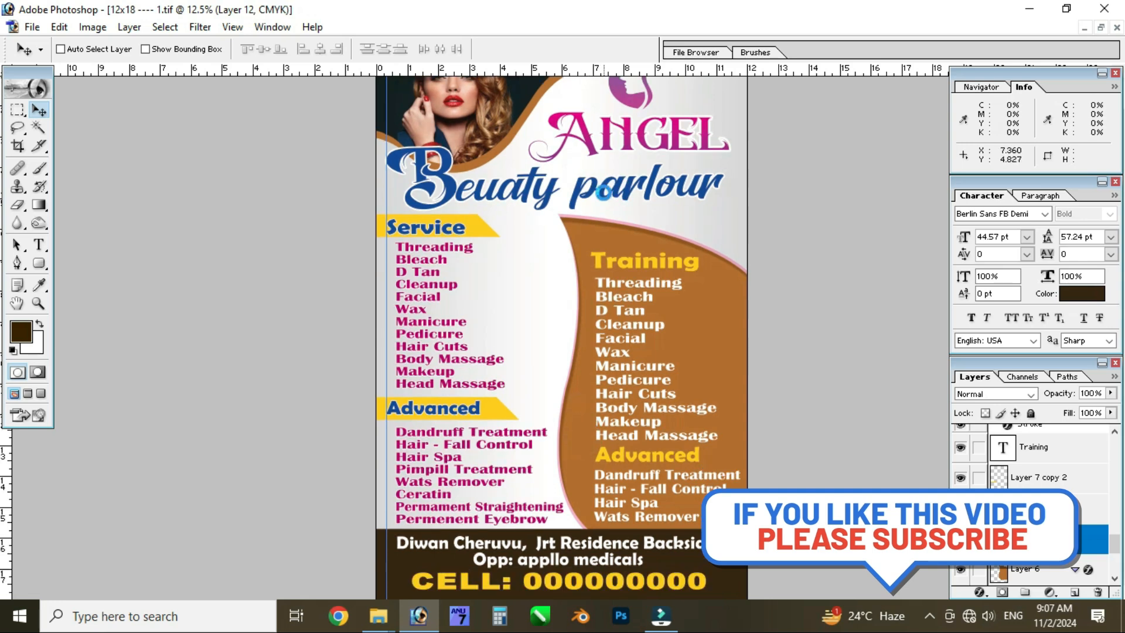
key(ctrl+w)
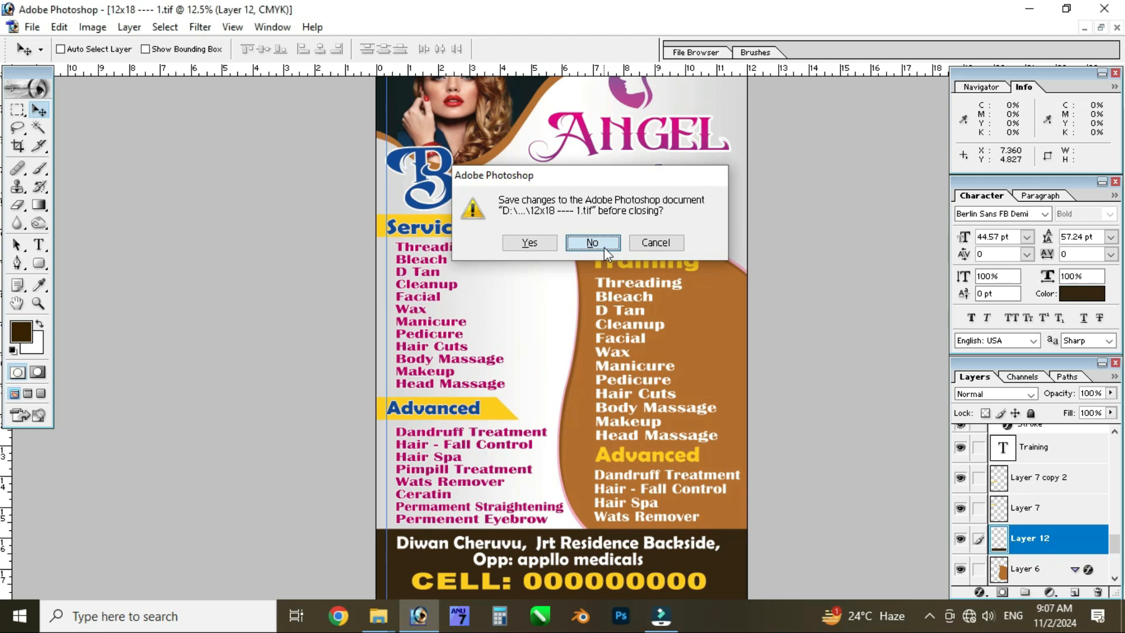
click(603, 247)
Make all layers of the 84x84 design visible and hide the guides
scroll(1003, 530, down, 1)
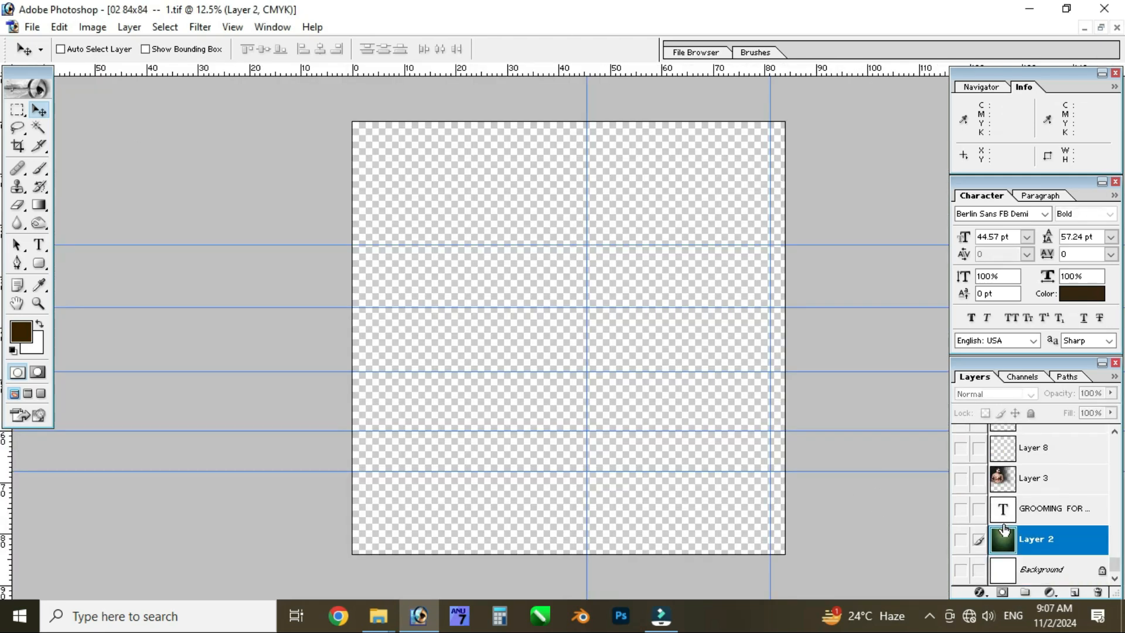
scroll(958, 466, up, 8)
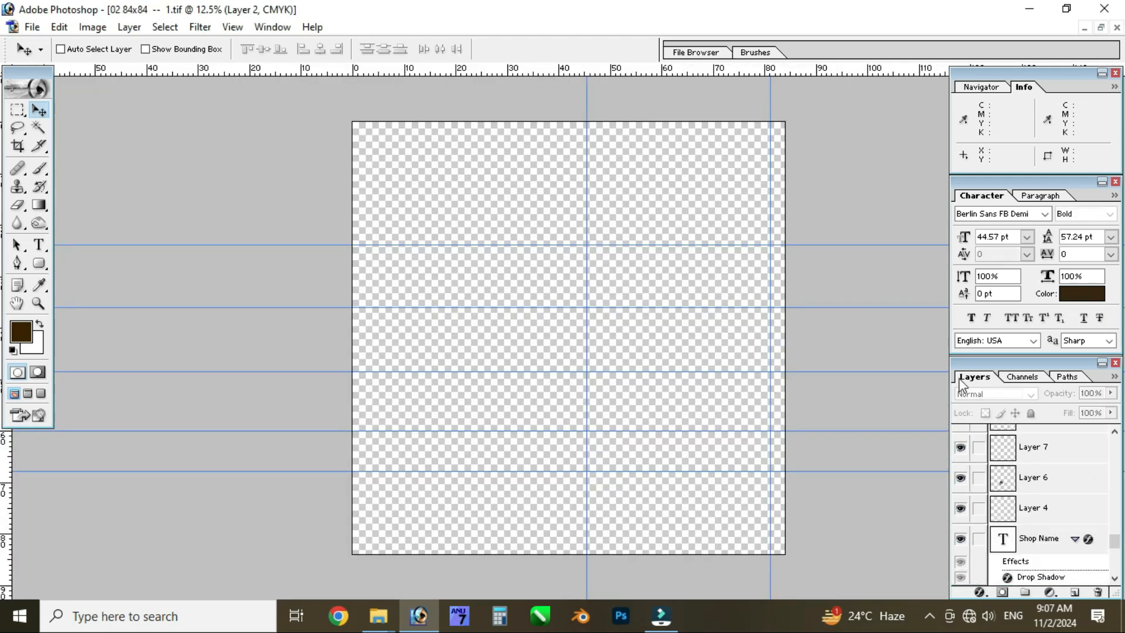
scroll(996, 498, down, 3)
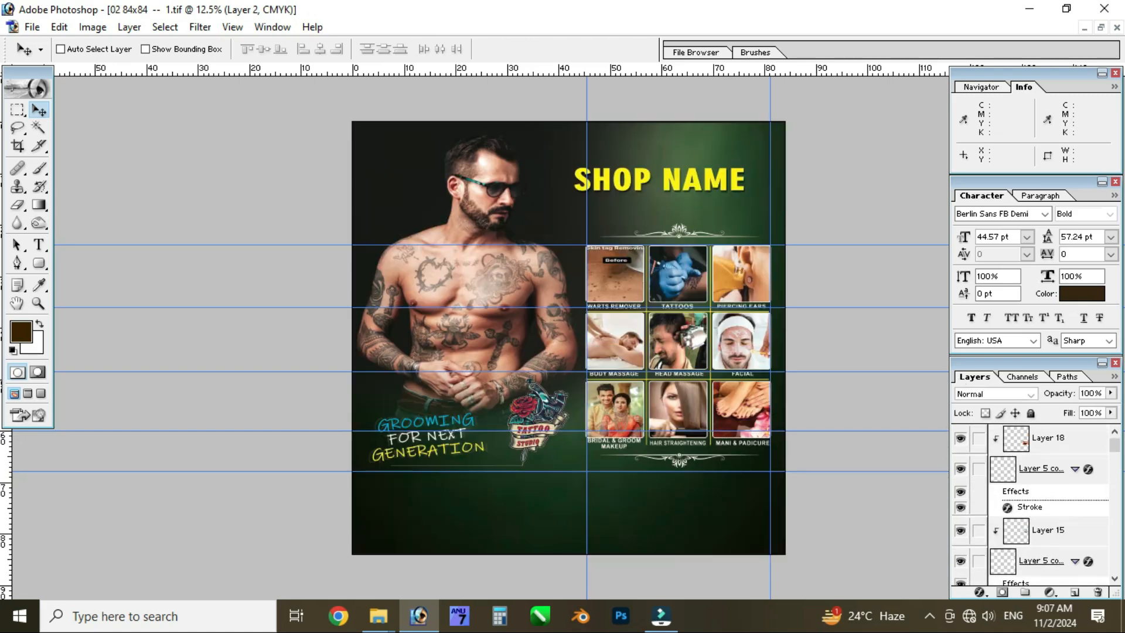
key(ctrl+h)
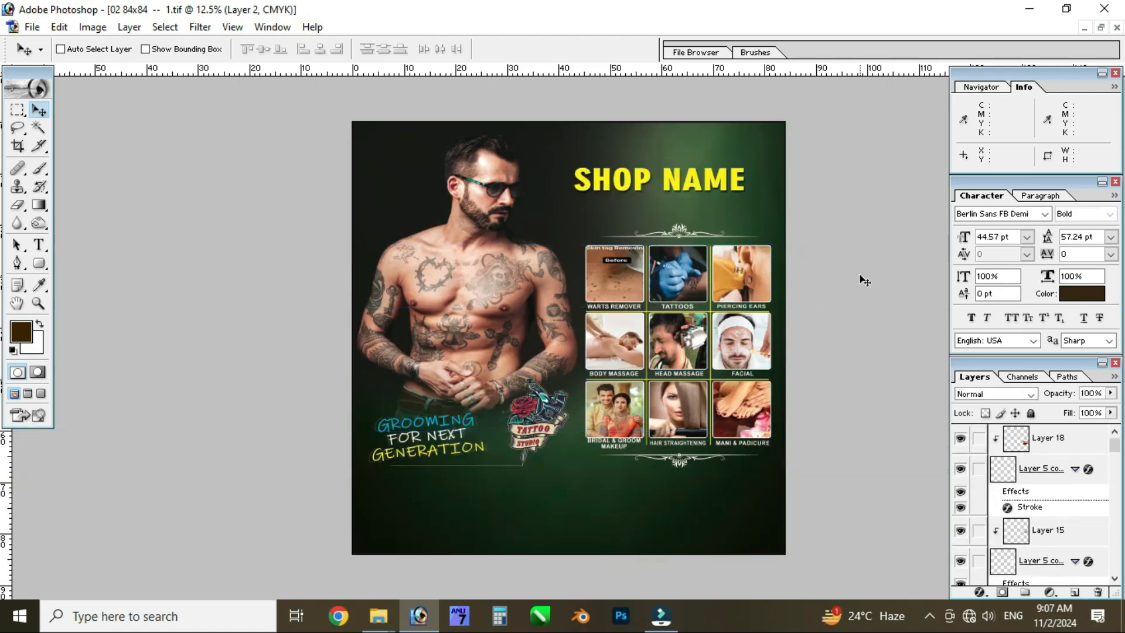
Examine the 84x84 design's portrait, heading, service photo grid and tattoo artwork at 33.3% zoom with the palettes hidden
key(ctrl+plus)
key(ctrl+plus)
key(ctrl+plus)
key(Tab)
drag(825, 154, 598, 473)
drag(560, 510, 462, 217)
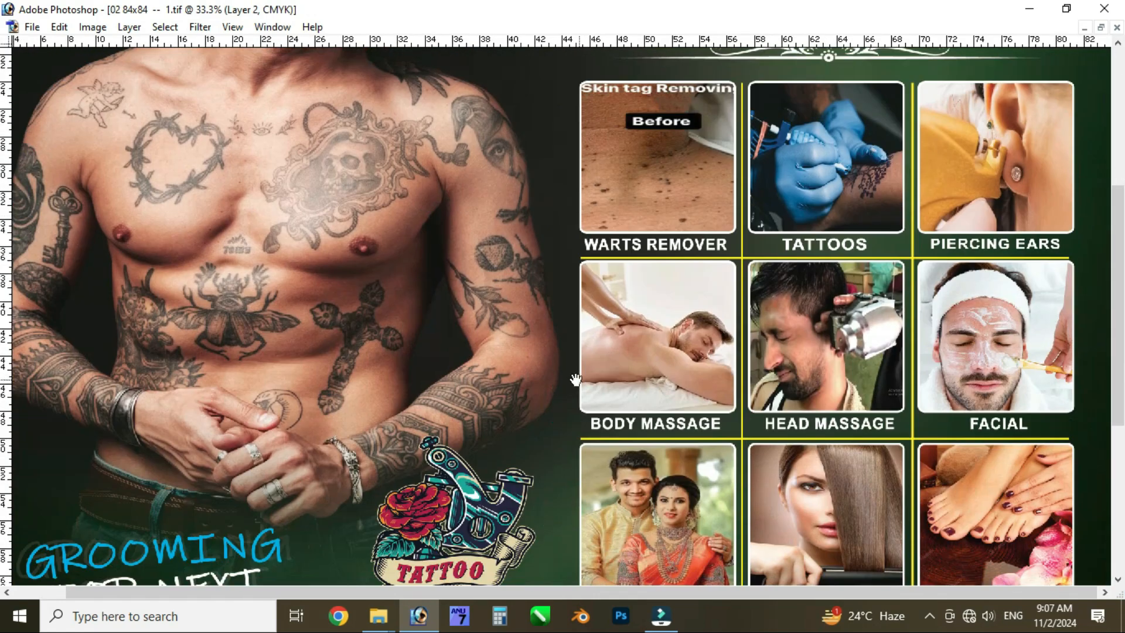
drag(577, 380, 550, 196)
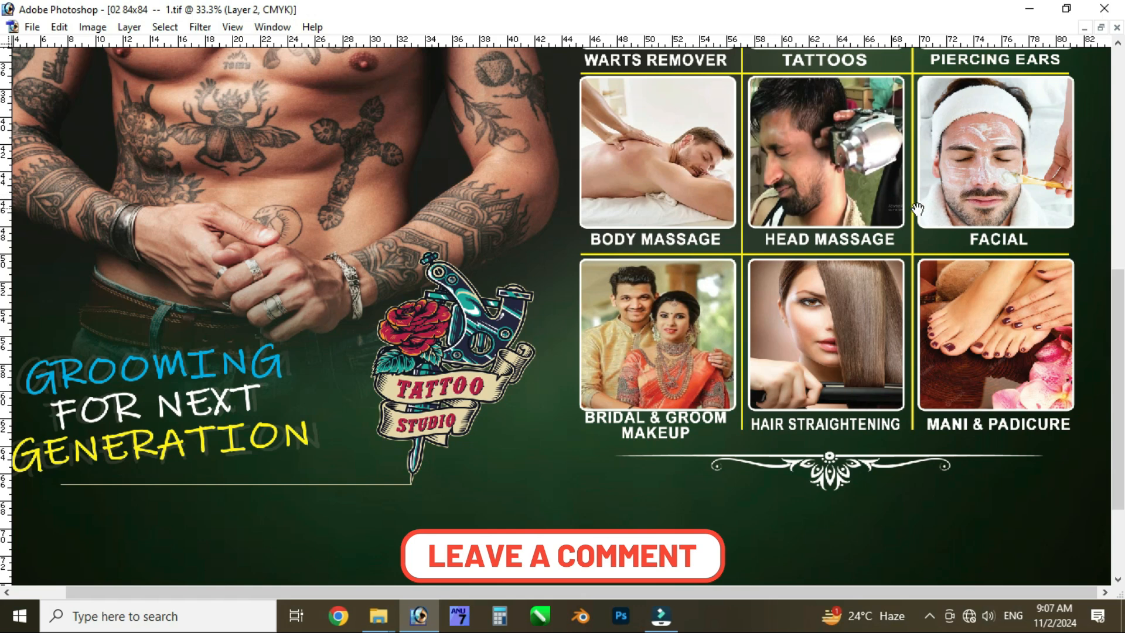
drag(917, 209, 871, 428)
drag(896, 263, 881, 520)
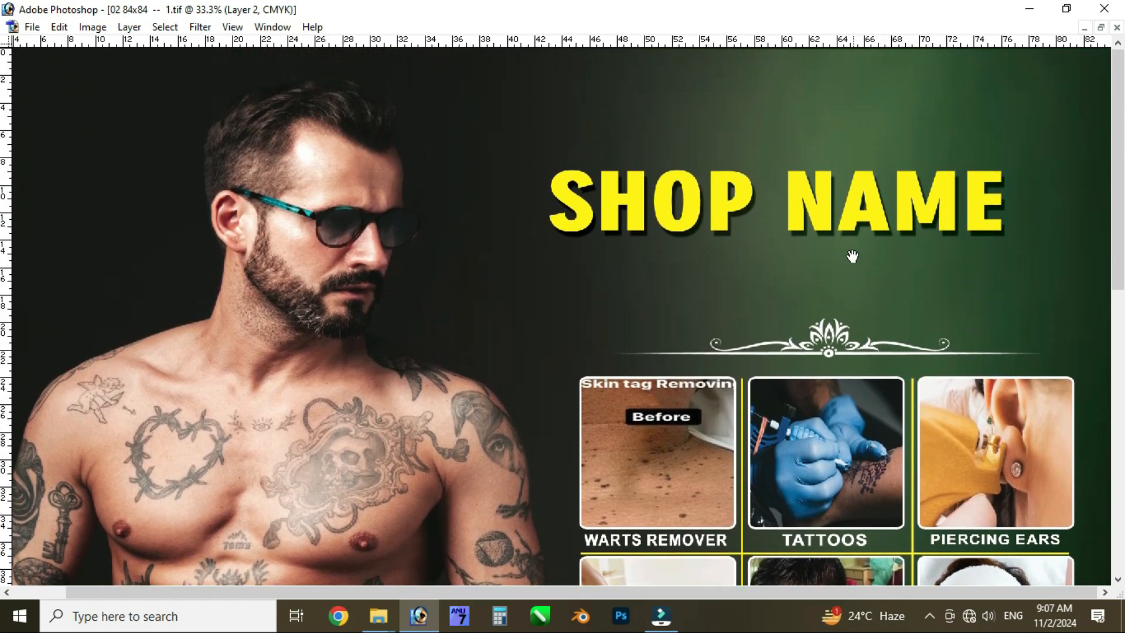
Replace the SHOP NAME heading text with SALOON
key(Tab)
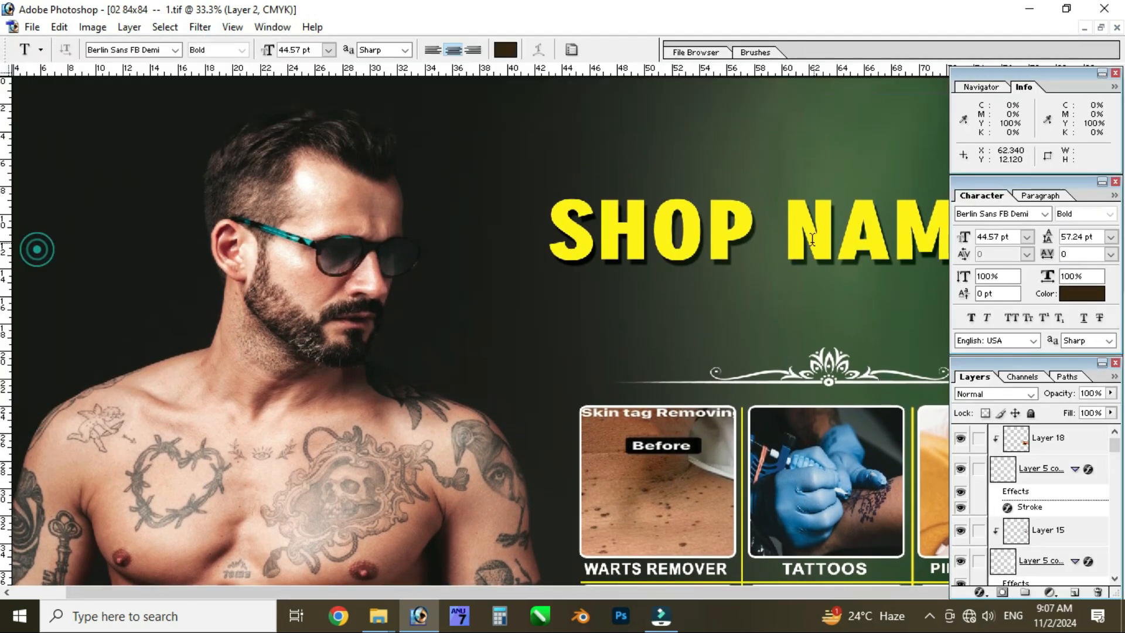
key(Tab)
triple_click(807, 229)
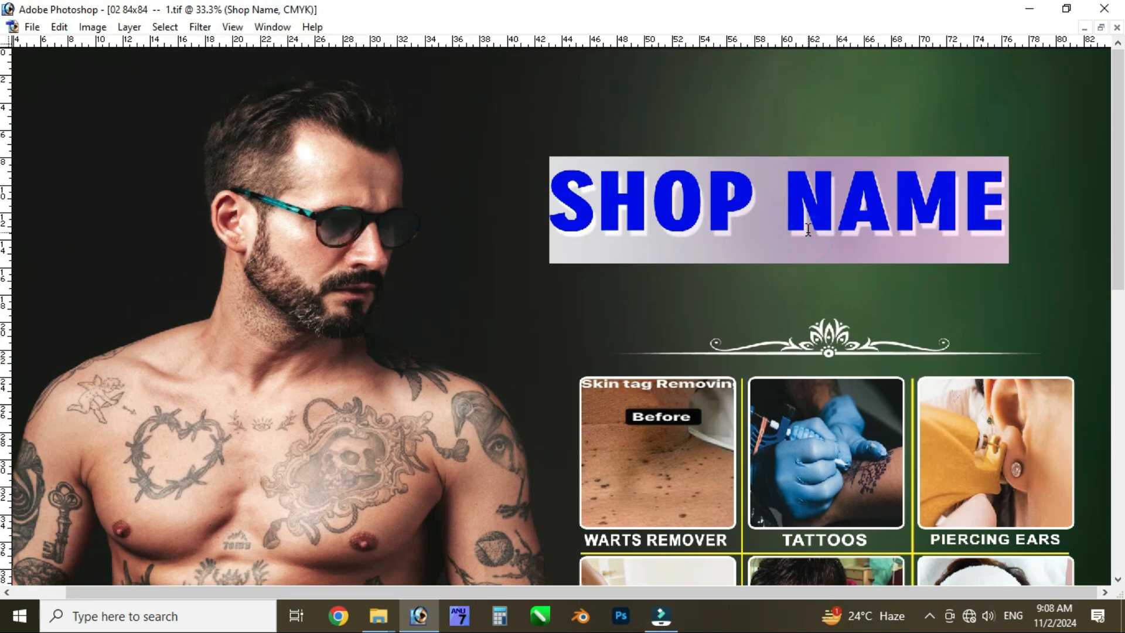
text(Z)
key(BackSpace)
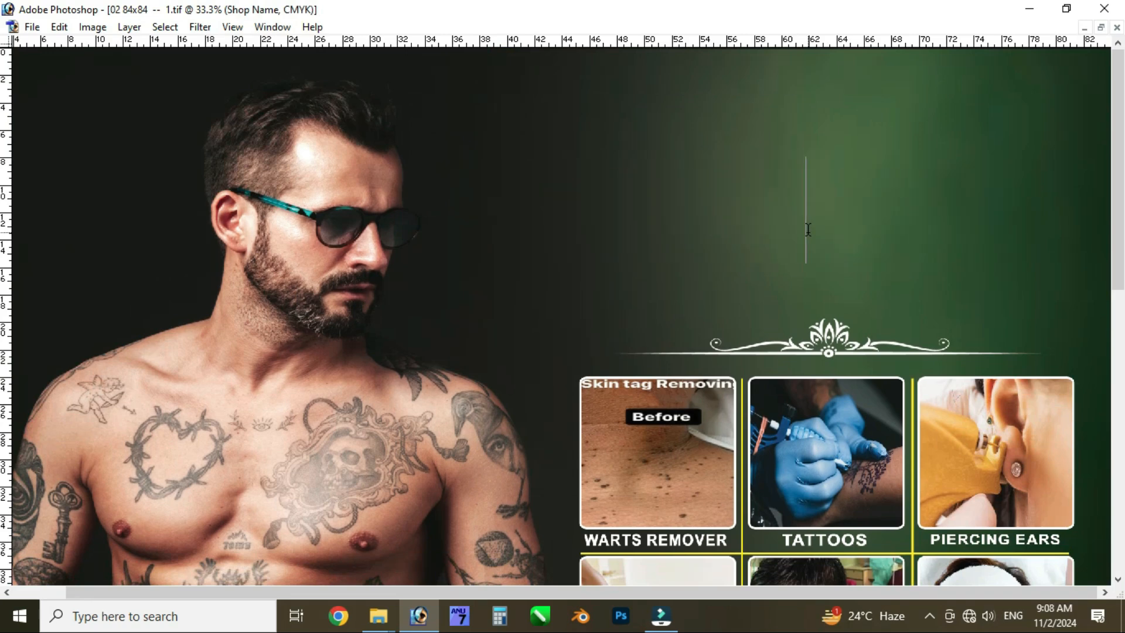
text(RAJ)
key(BackSpace)
key(BackSpace)
key(BackSpace)
text(SALOON)
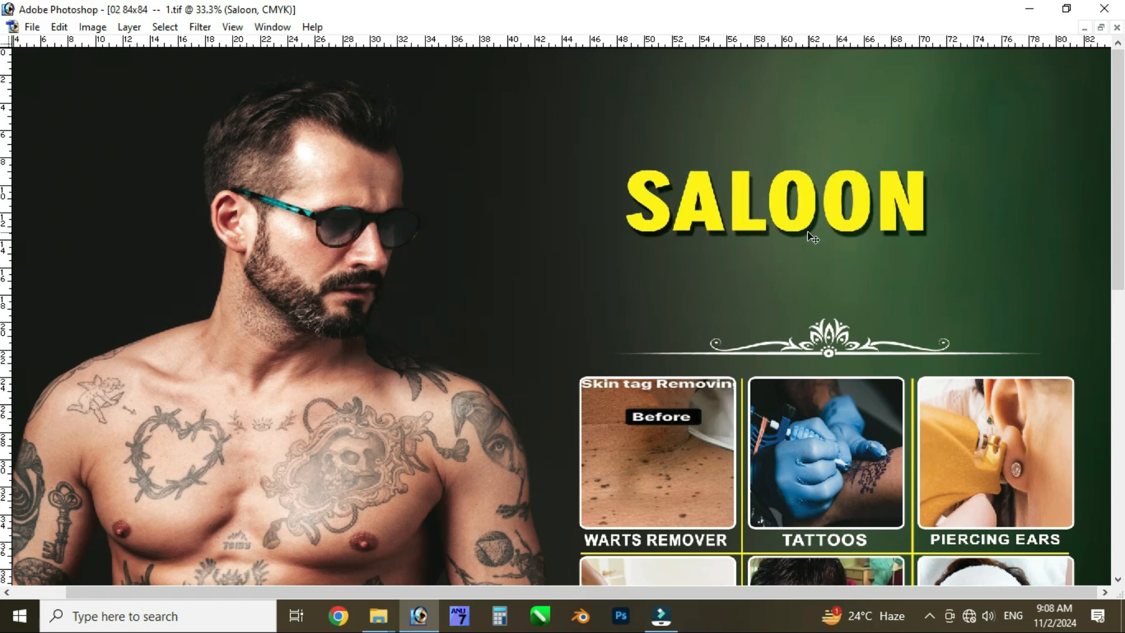
Enlarge the SALOON heading with Free Transform and place it directly above the white ornament
drag(893, 204, 1007, 221)
key(ctrl+t)
drag(891, 235, 959, 237)
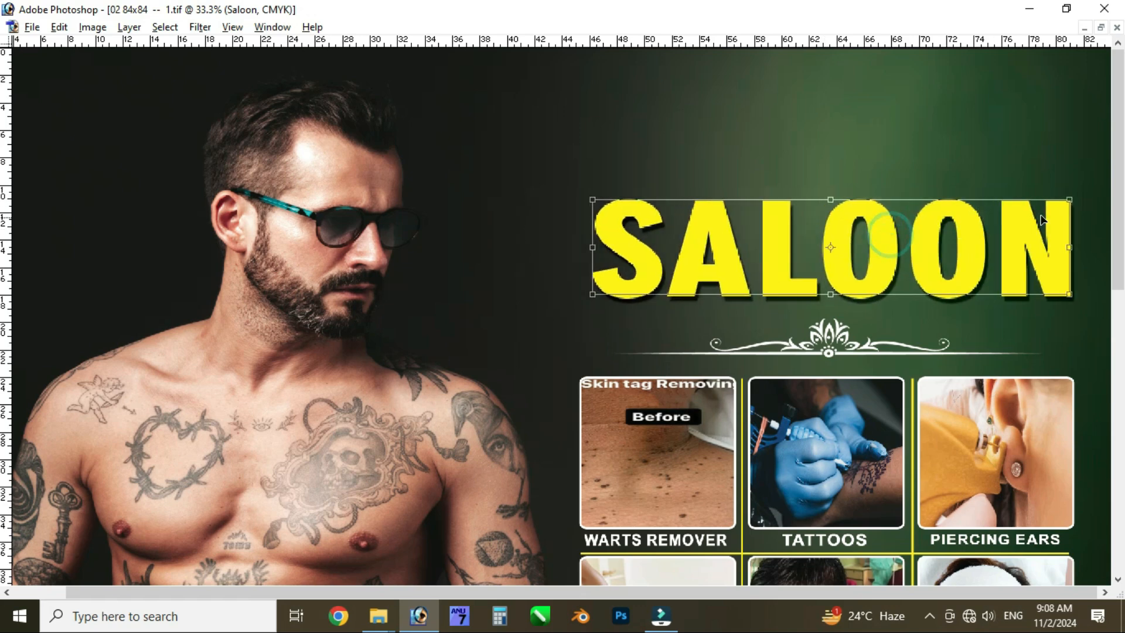
drag(1076, 197, 1055, 194)
key(Return)
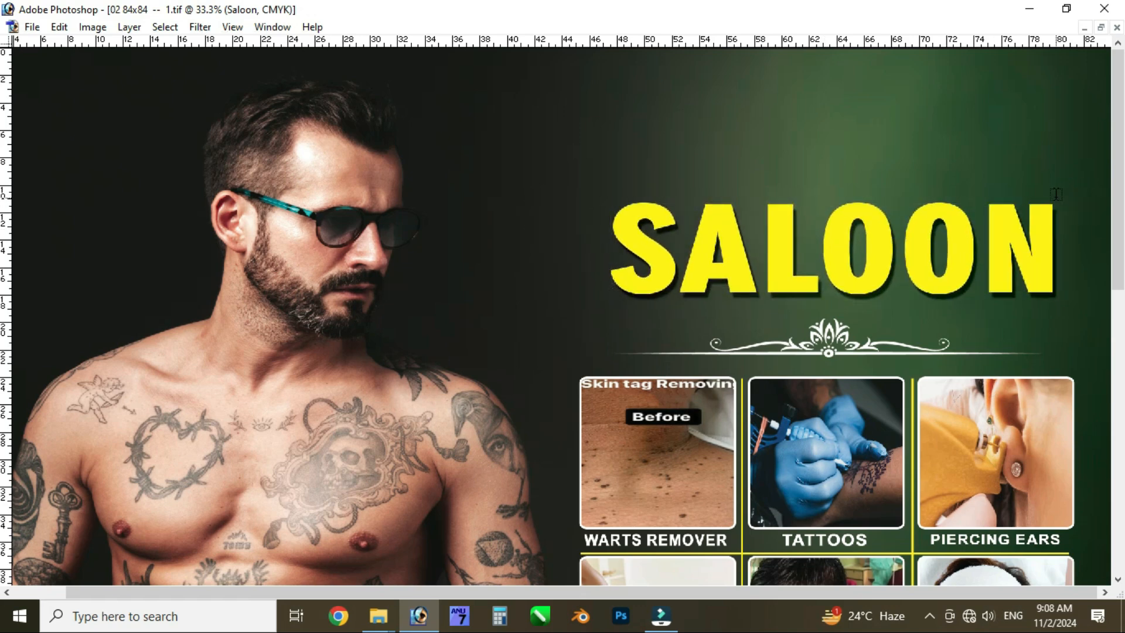
Duplicate the SALOON heading above the original and replace the copy's text with RAJ
drag(813, 261, 751, 147)
key(t)
key(Tab)
click(625, 170)
key(ctrl+a)
text(SARAJ)
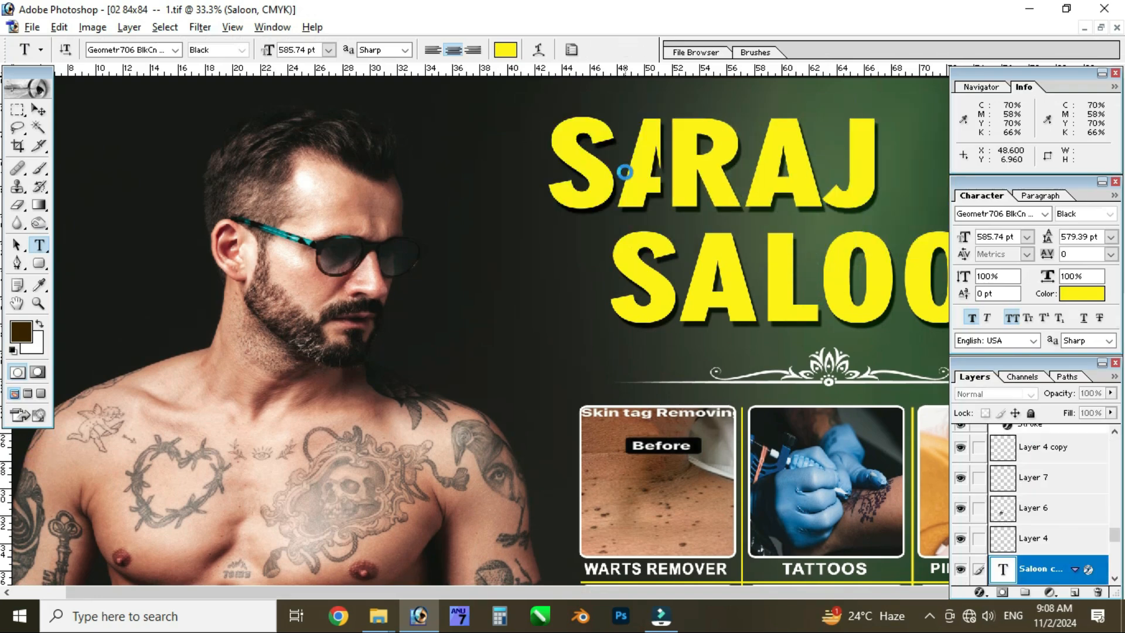
key(ctrl+Return)
Try successive fonts on the RAJ heading and set it in Gondoliere
double_click(798, 179)
key(Down)
key(Down)
key(Down)
key(Down)
key(Down)
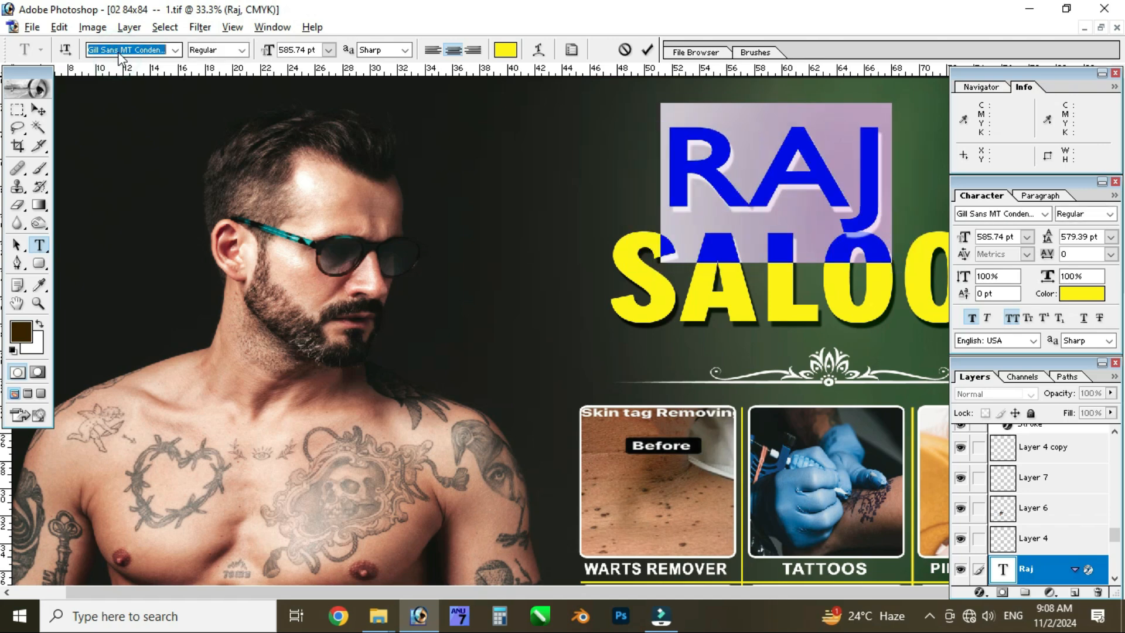
key(Down)
key(Down)
key(Down)
key(Down)
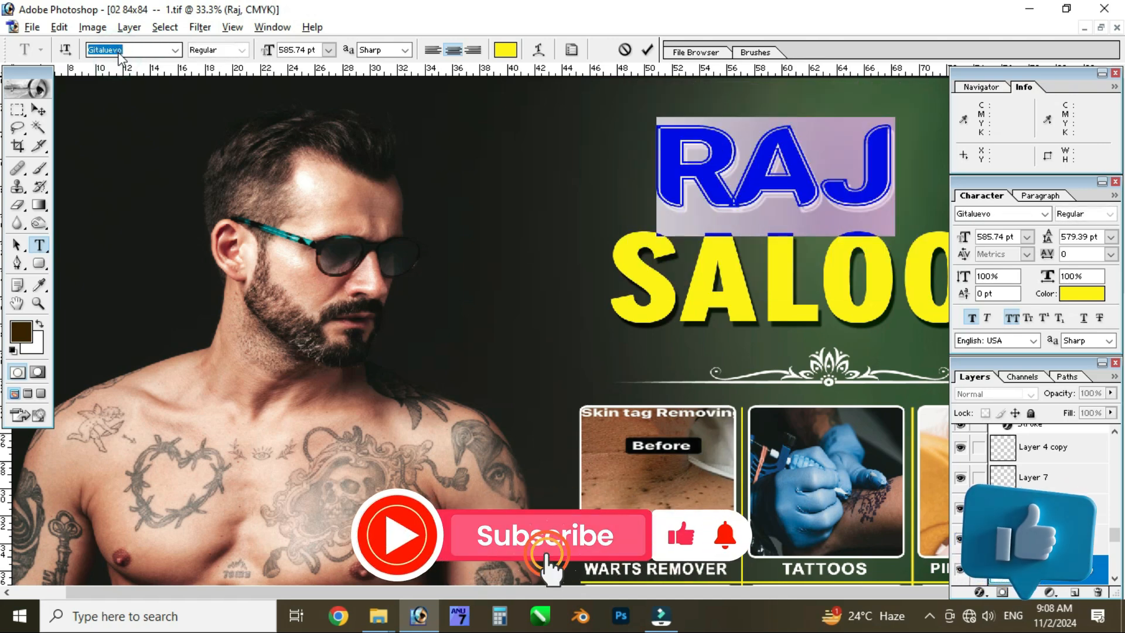
key(Down)
key(Down)
key(Down)
key(Down)
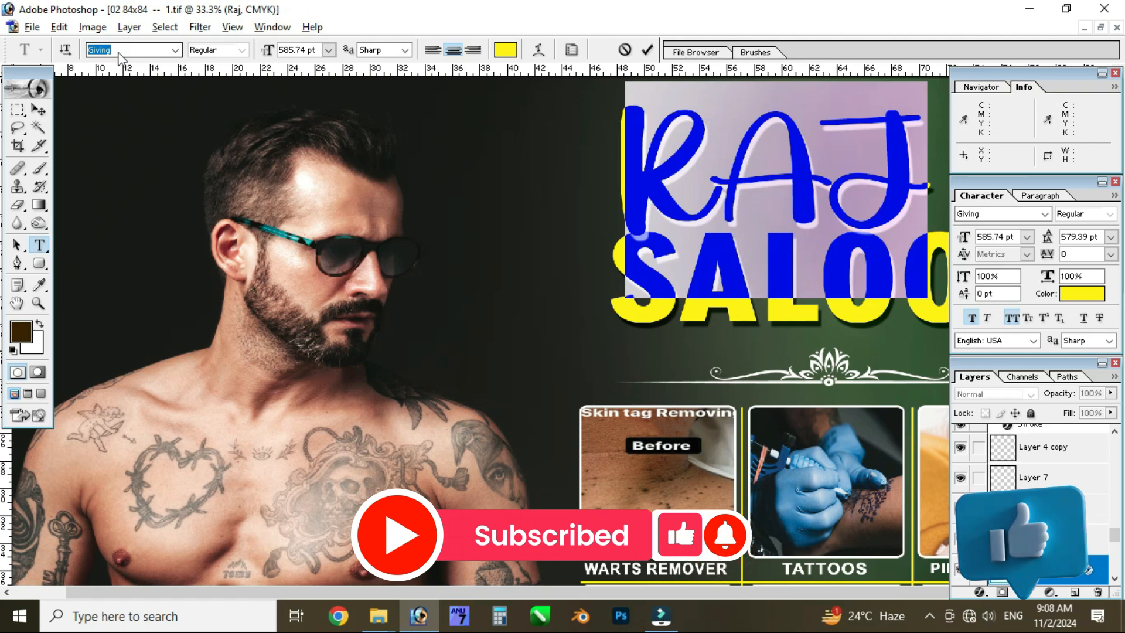
key(Down)
key(Down)
key(Down)
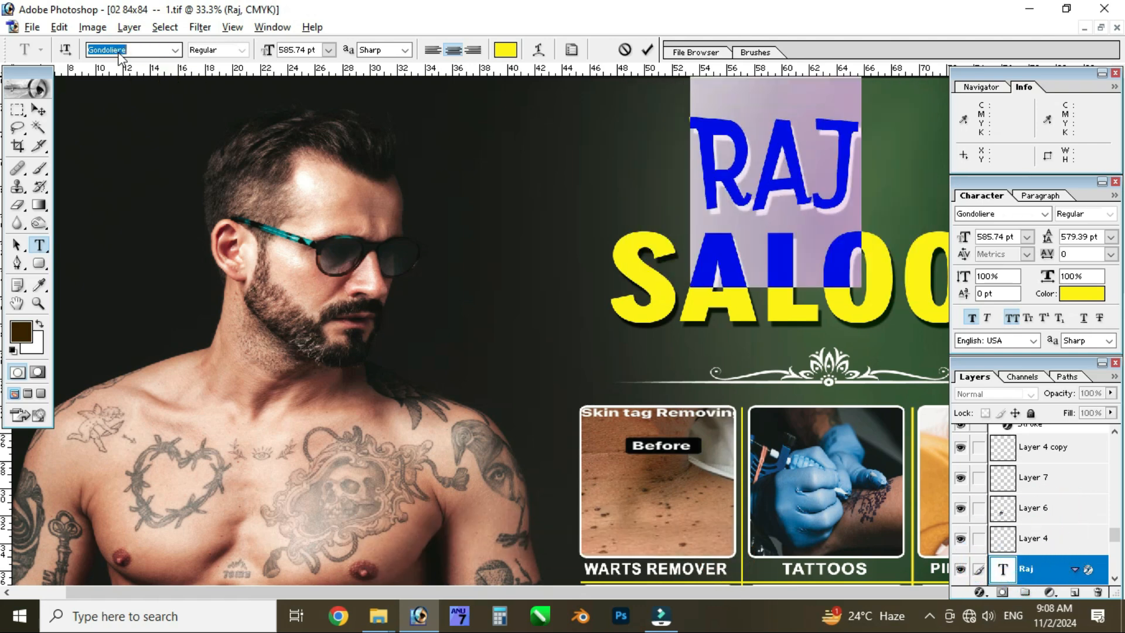
key(Return)
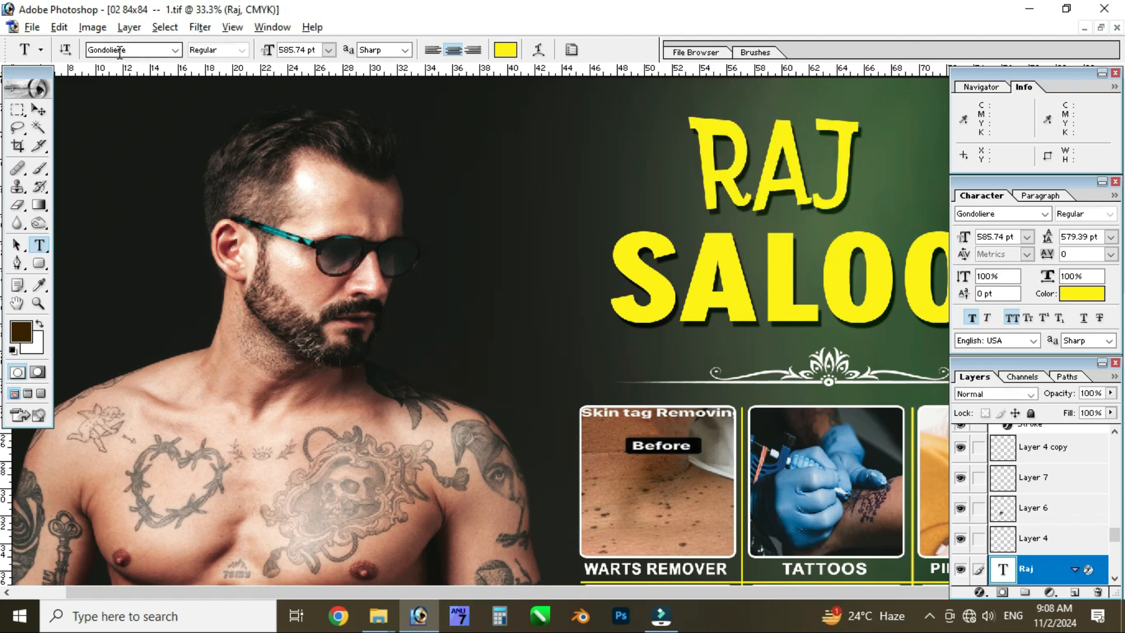
Close the 84x84 poster without saving the changes
key(Tab)
key(Tab)
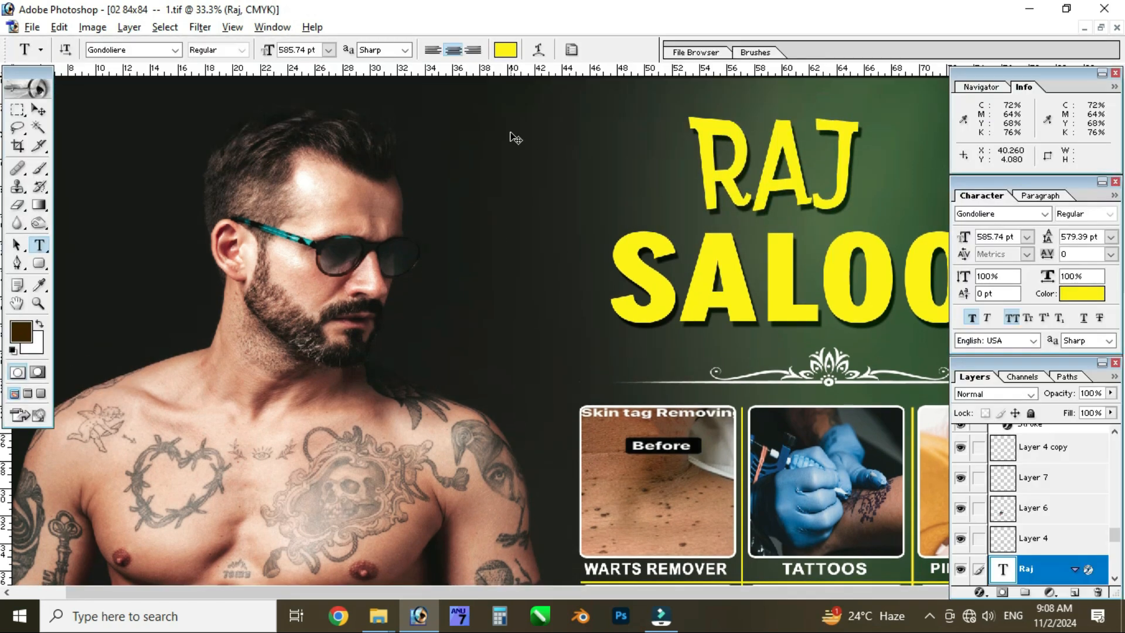
key(ctrl+w)
click(593, 243)
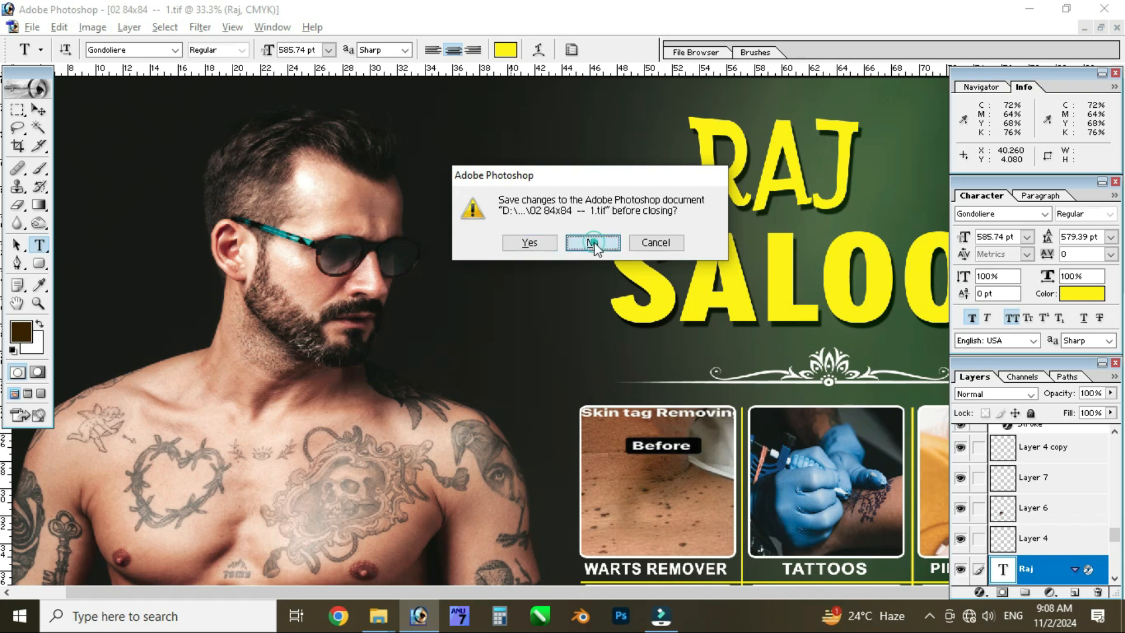
Make all layers of the 6X4 beauty parlour design visible, from the background up to the address text
key(v)
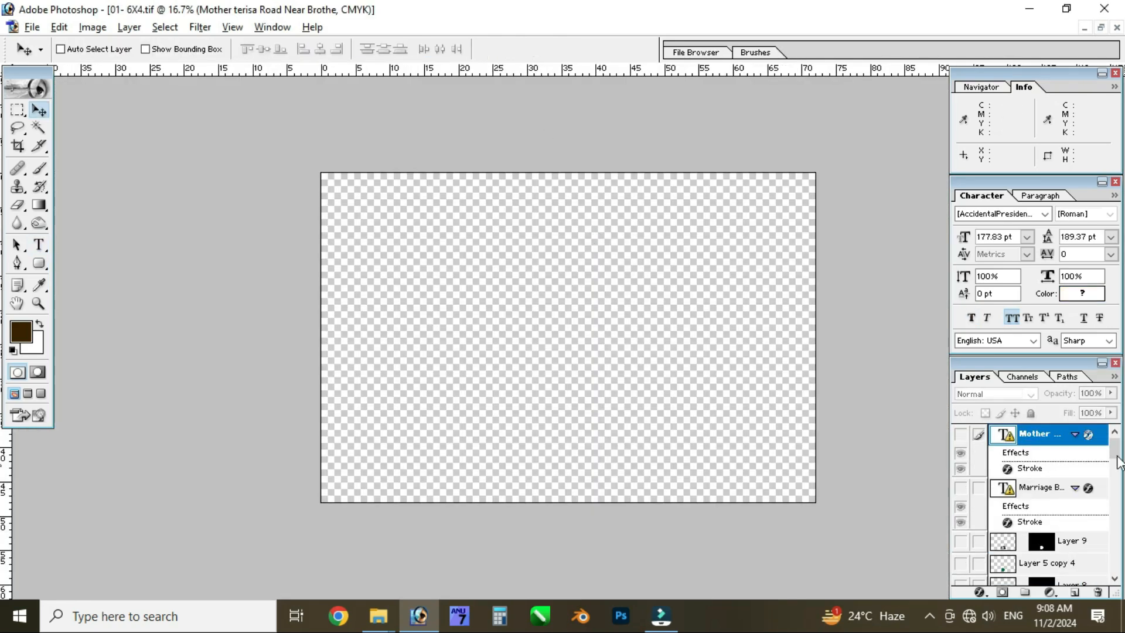
scroll(1031, 551, down, 10)
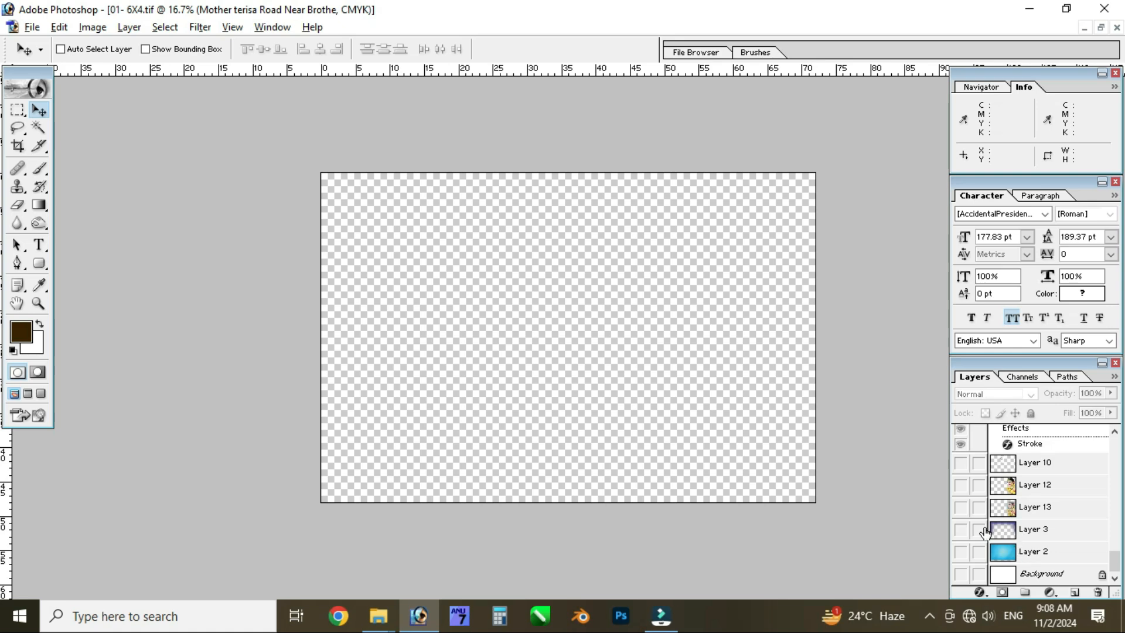
drag(959, 580, 961, 379)
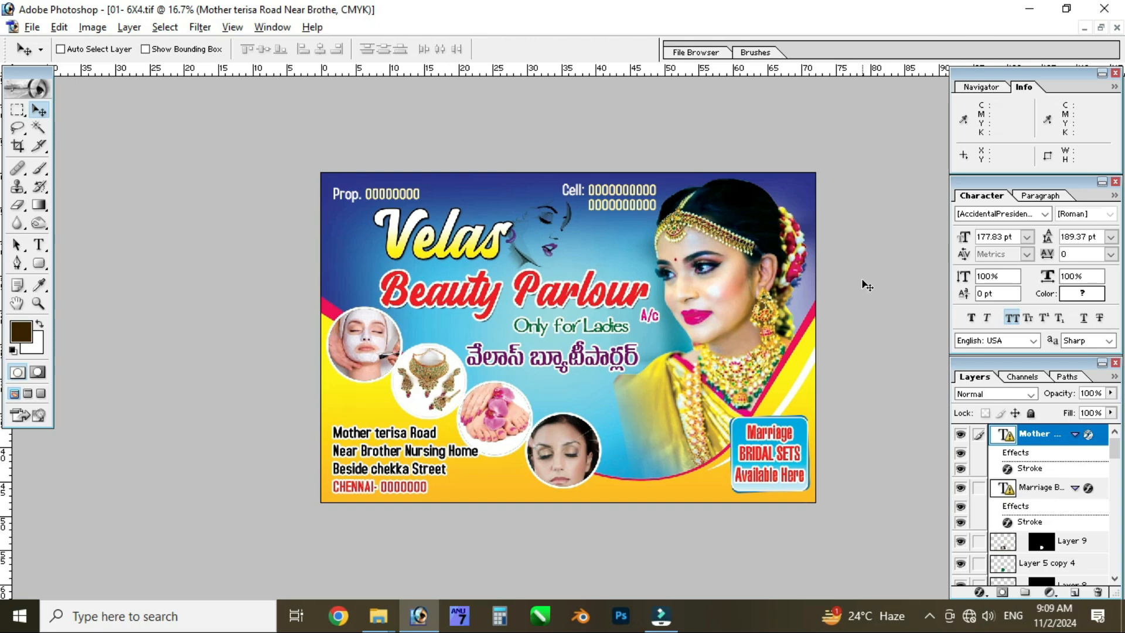
Examine the 6X4 design's wording, circular service photos and bride portrait at 100% zoom with the palettes hidden
key(ctrl+plus)
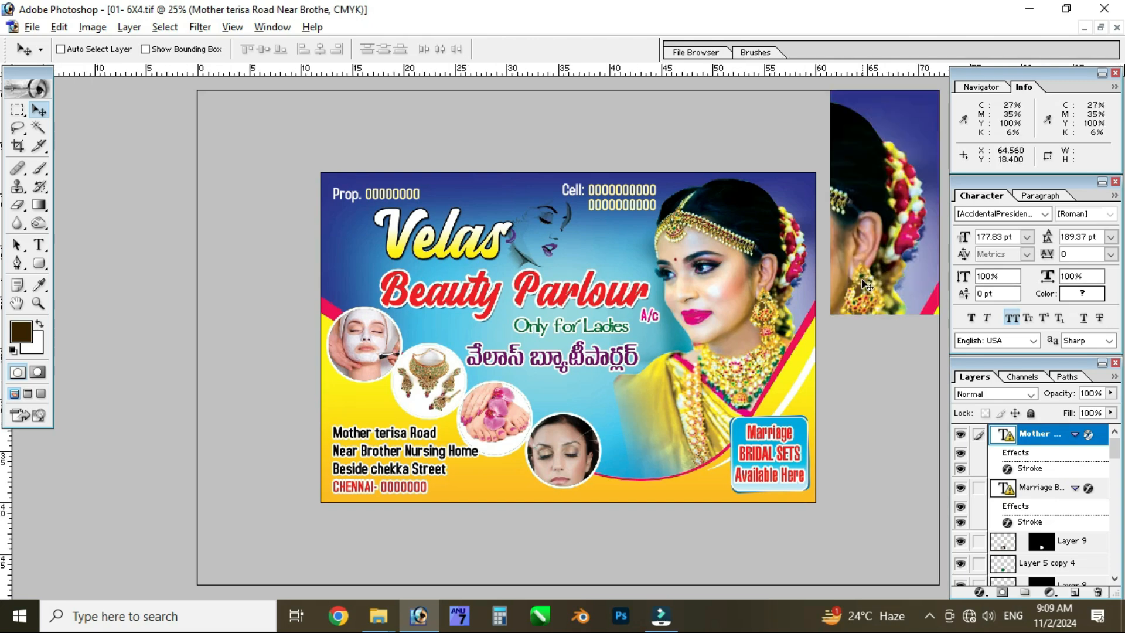
key(ctrl+alt+0)
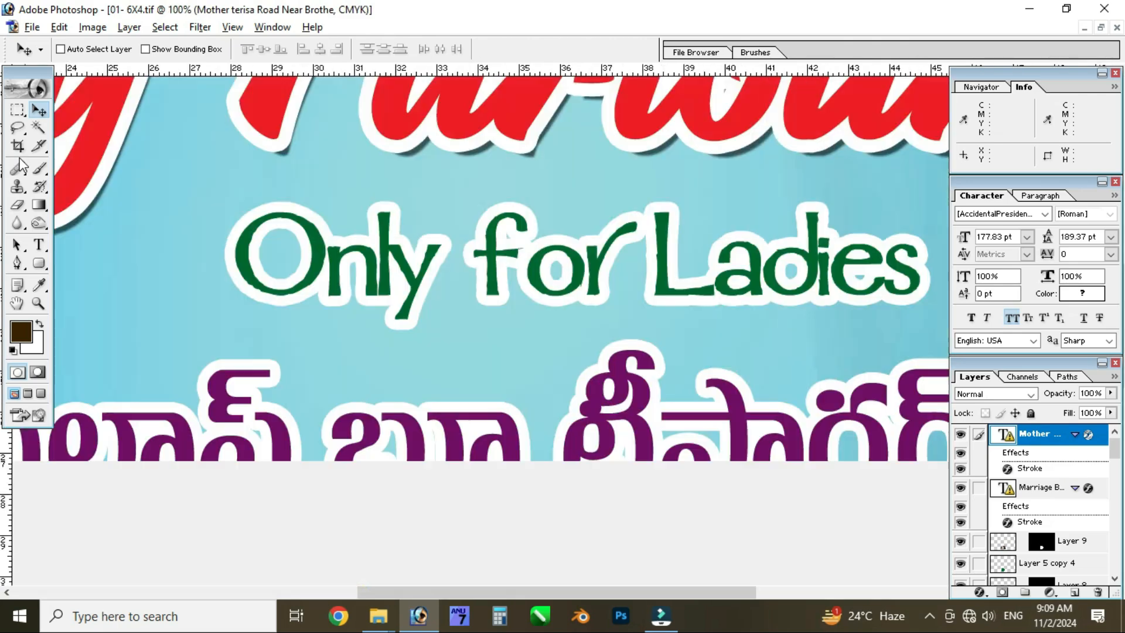
key(Tab)
drag(388, 414, 843, 127)
drag(487, 372, 975, 95)
drag(885, 357, 123, 164)
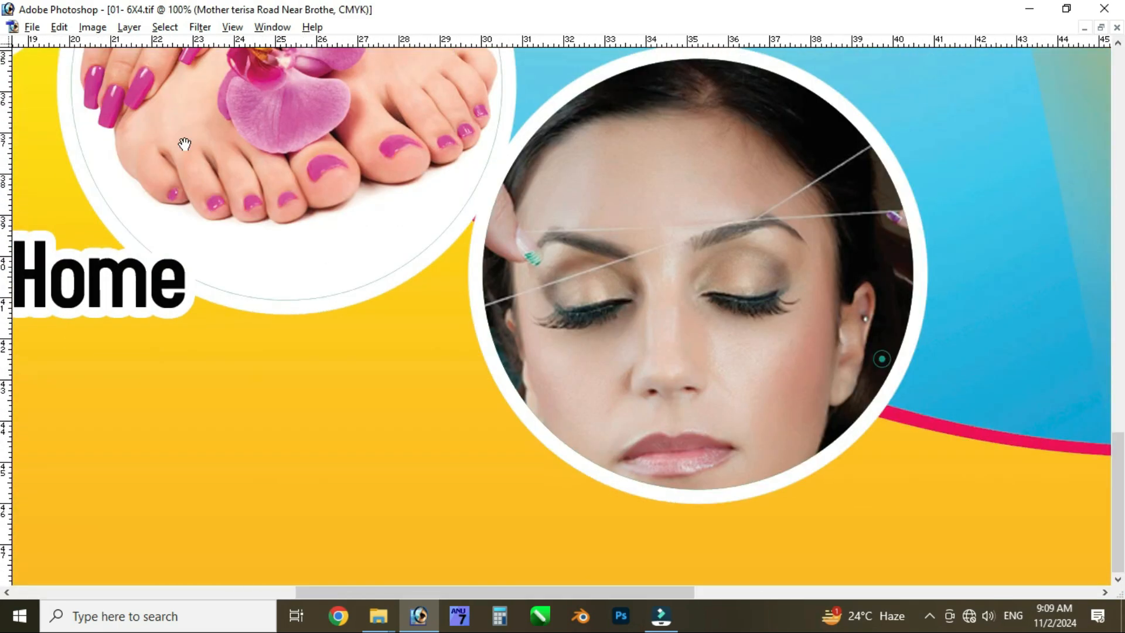
drag(931, 317, 138, 257)
drag(693, 220, 184, 392)
drag(637, 154, 641, 488)
drag(623, 226, 615, 509)
drag(577, 264, 605, 482)
drag(310, 170, 650, 521)
drag(425, 259, 668, 317)
drag(459, 281, 967, 375)
drag(432, 269, 815, 281)
drag(469, 264, 785, 275)
drag(335, 265, 246, 206)
alt+click(251, 208)
drag(456, 355, 437, 198)
drag(848, 362, 362, 315)
drag(497, 503, 635, 245)
key(ctrl+minus)
key(ctrl+minus)
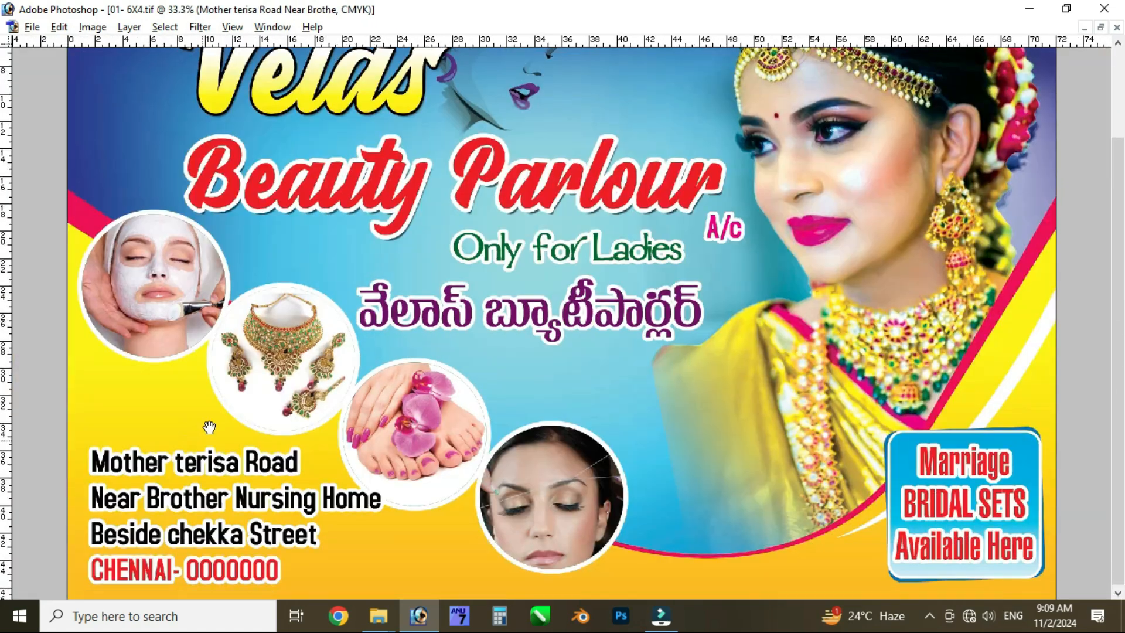
Try moving individual circular service photos of the 6X4 design and undo the moves
click(177, 287)
drag(201, 297, 261, 341)
drag(310, 379, 308, 344)
key(ctrl+z)
drag(576, 463, 566, 513)
key(ctrl+z)
Close the 6X4 design without saving and show the palettes again
key(ctrl+w)
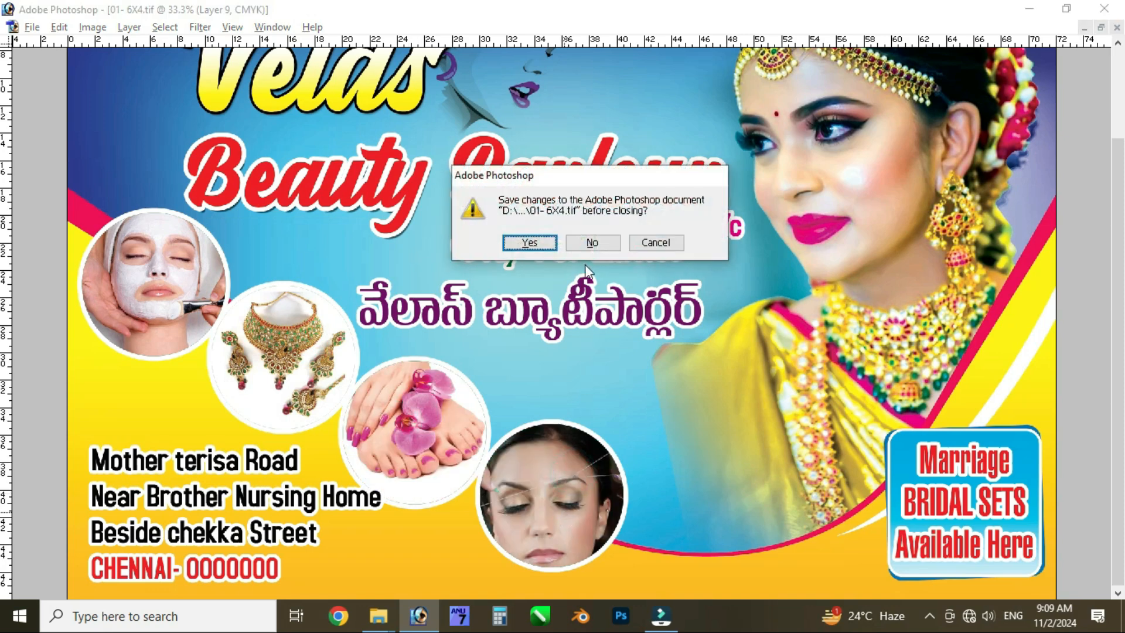
click(591, 242)
key(Tab)
Make all layers of the 180x72 beauty parlour and spa banner visible
scroll(999, 491, down, 10)
scroll(999, 491, down, 8)
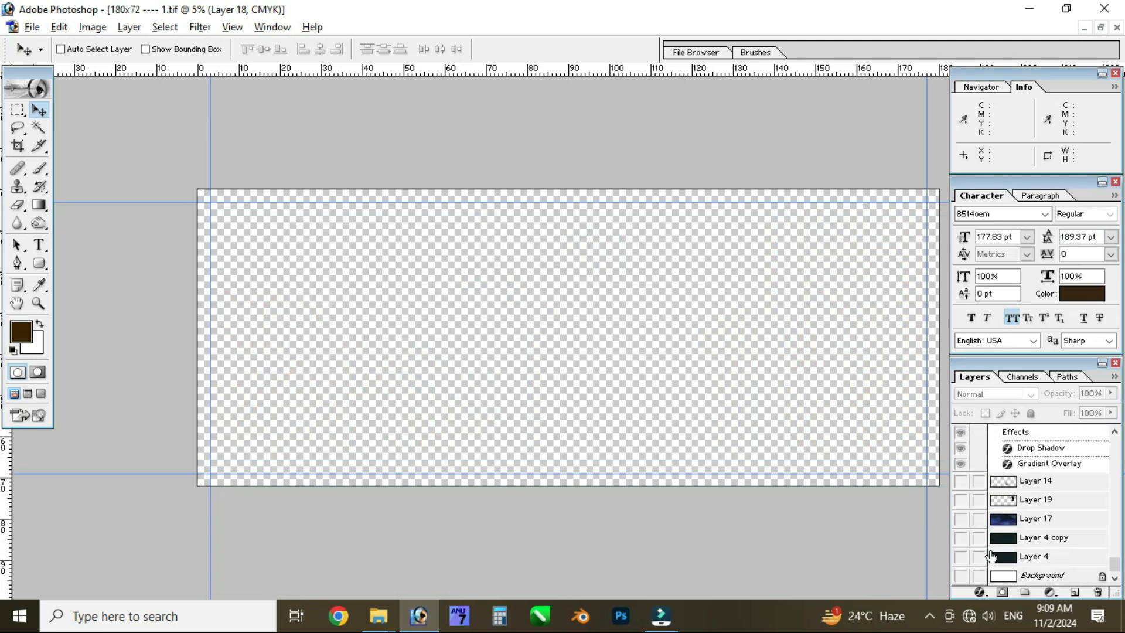
drag(962, 579, 957, 432)
Delete the grey Layer 1 that covers the banner's blue background and service photos
scroll(1036, 506, down, 5)
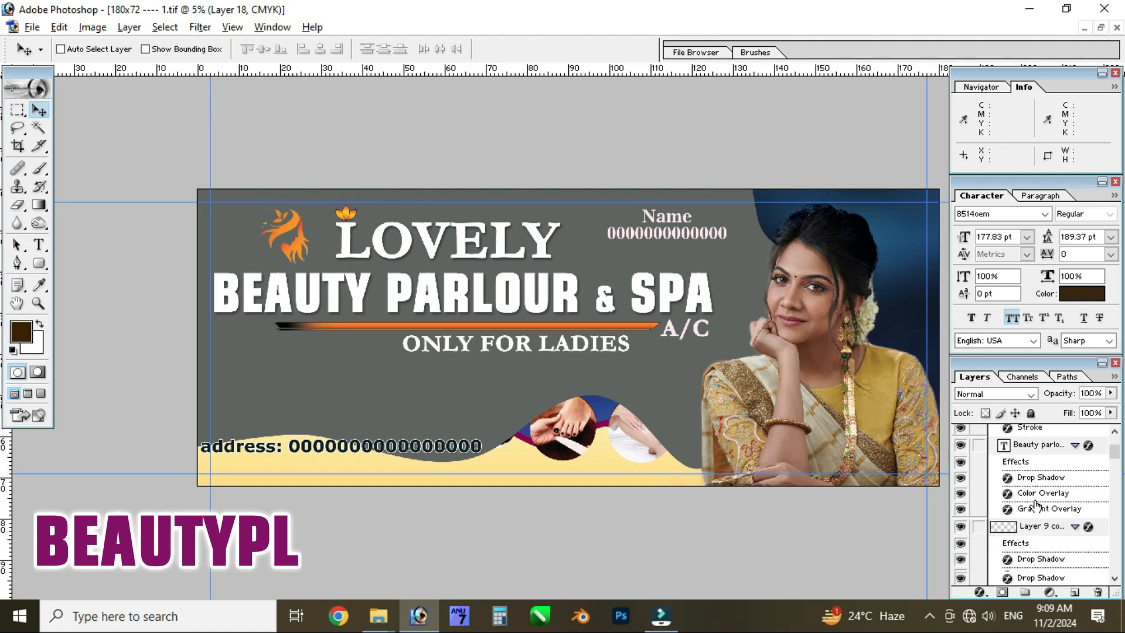
scroll(1035, 507, down, 3)
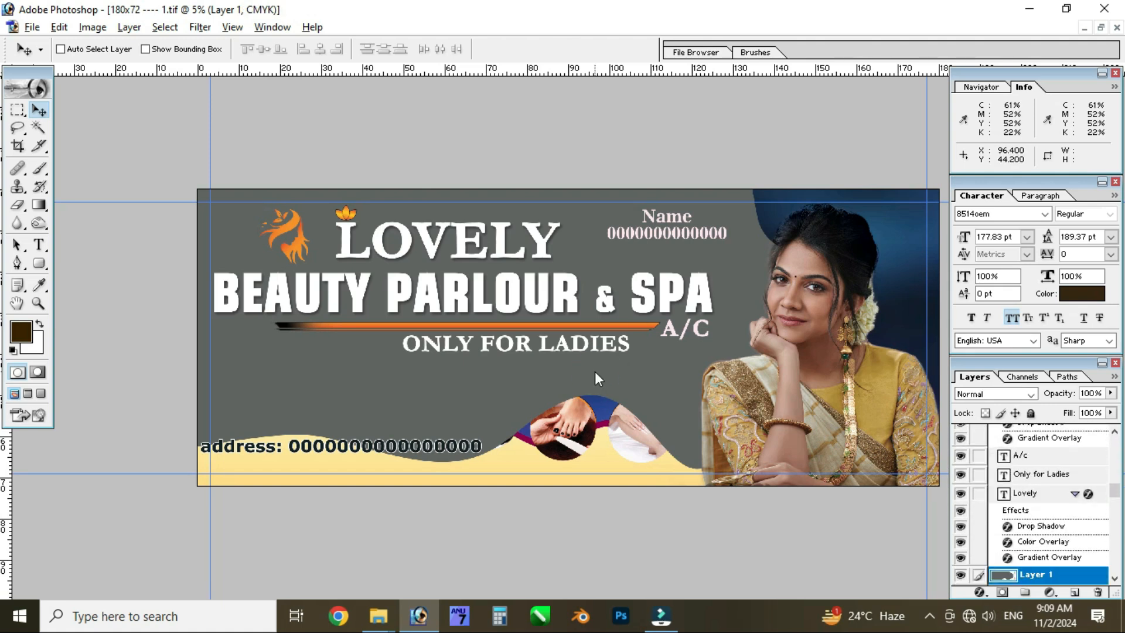
key(l)
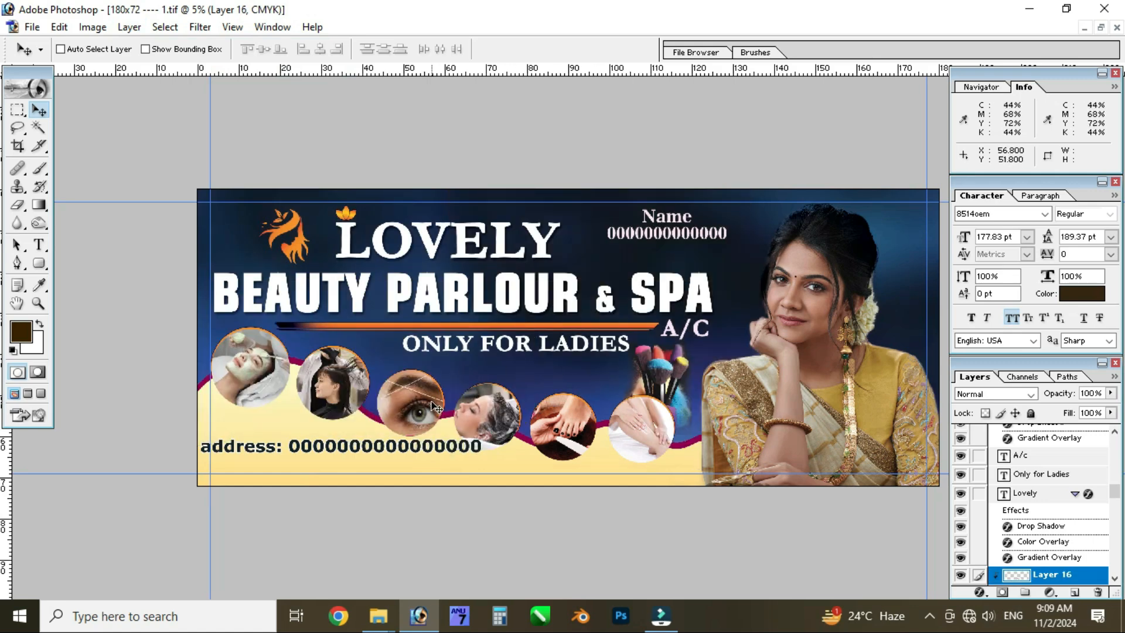
Examine the 180x72 banner's portrait, jewellery, clothing and main heading at 100% and 25% zoom with the palettes hidden
key(Tab)
key(ctrl+alt+0)
key(space)
drag(784, 491, 59, 193)
drag(941, 439, 200, 258)
drag(879, 445, 153, 176)
drag(755, 278, 117, 317)
drag(668, 239, 222, 380)
drag(676, 295, 78, 321)
key(ctrl+minus)
key(ctrl+minus)
key(ctrl+minus)
key(ctrl+minus)
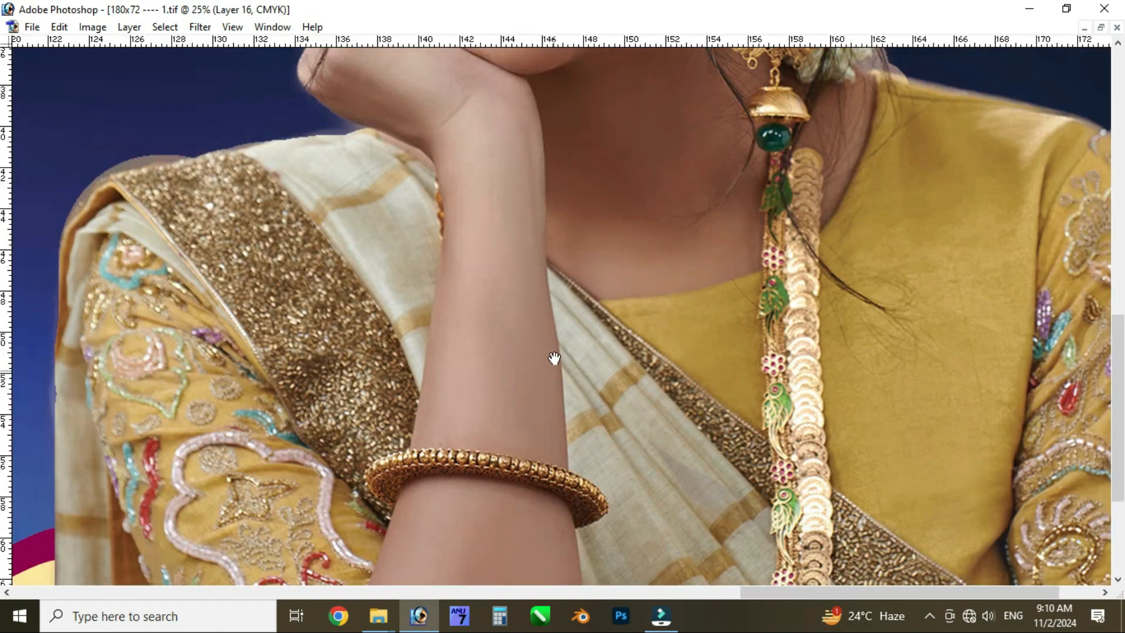
drag(656, 286, 691, 618)
drag(611, 293, 632, 490)
drag(584, 231, 585, 456)
drag(545, 191, 556, 322)
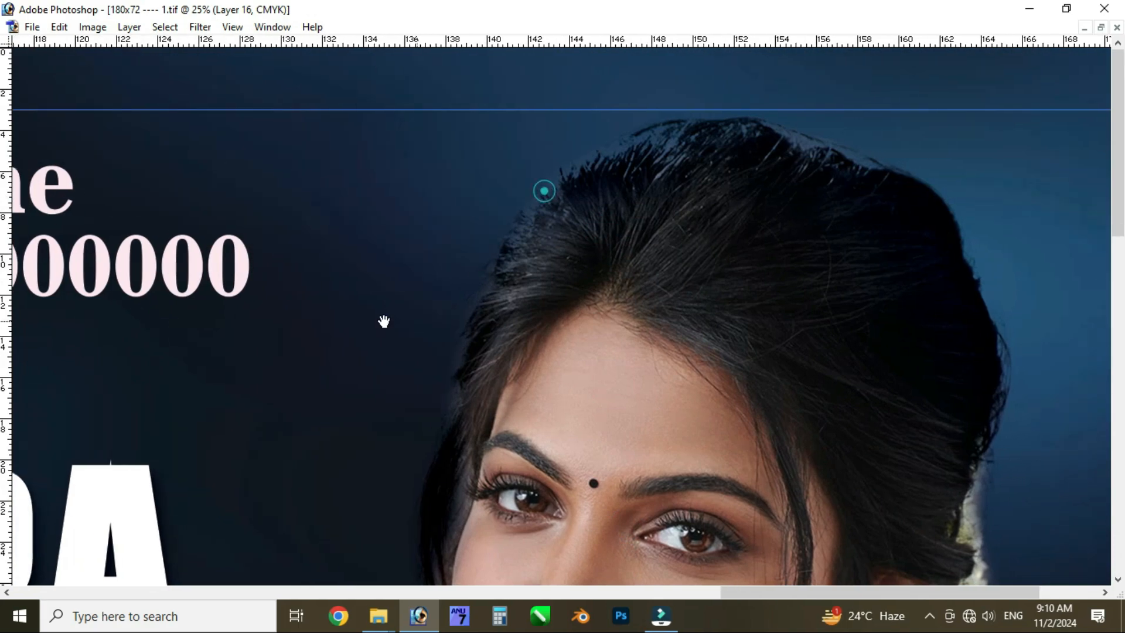
drag(383, 321, 683, 314)
drag(352, 311, 1004, 304)
drag(117, 328, 796, 253)
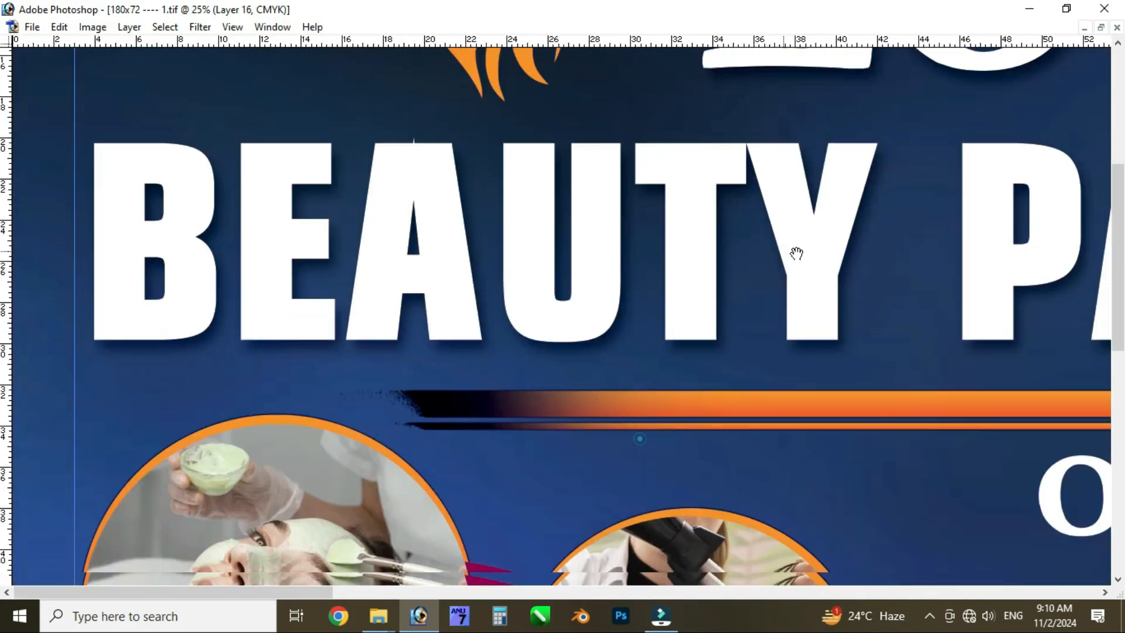
Examine the banner's address line, circular service photos and makeup brushes at 16.7% zoom
scroll(751, 183, down, 5)
key(ctrl+minus)
scroll(751, 188, down, 3)
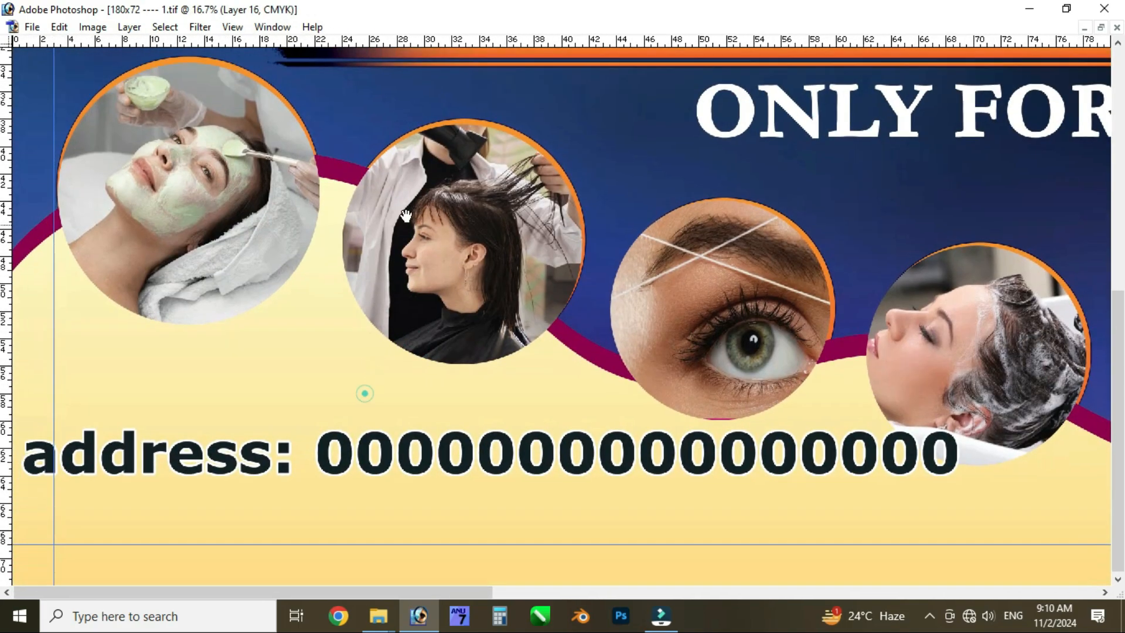
drag(984, 305, 592, 333)
drag(924, 375, 535, 350)
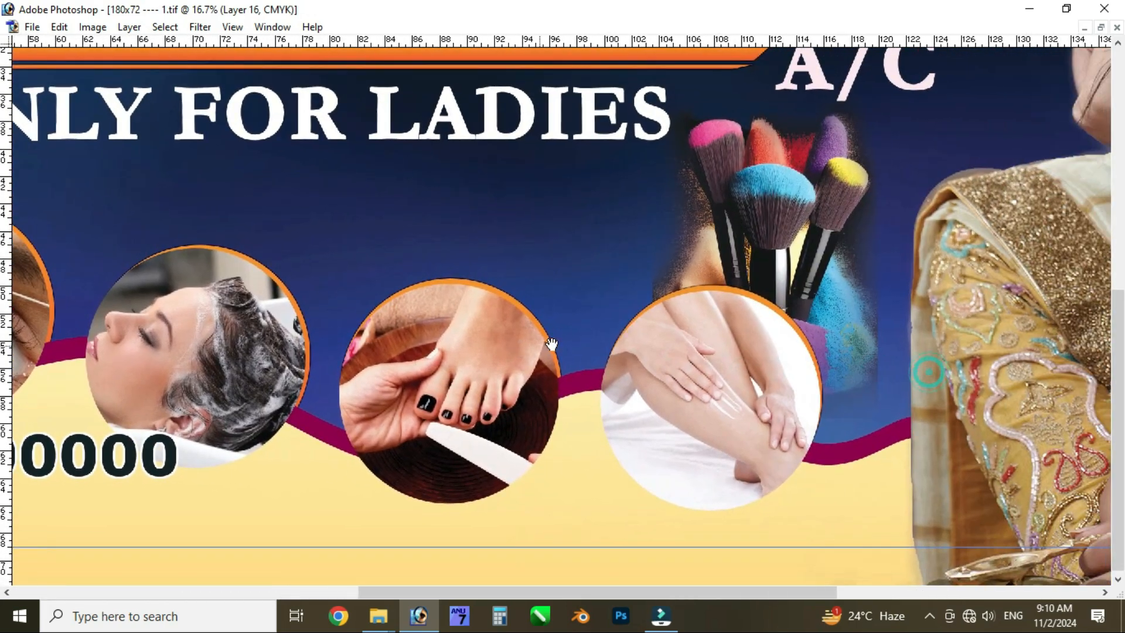
drag(769, 335, 730, 591)
drag(683, 261, 683, 505)
drag(774, 274, 754, 281)
drag(994, 375, 547, 359)
drag(825, 431, 580, 63)
drag(172, 264, 649, 238)
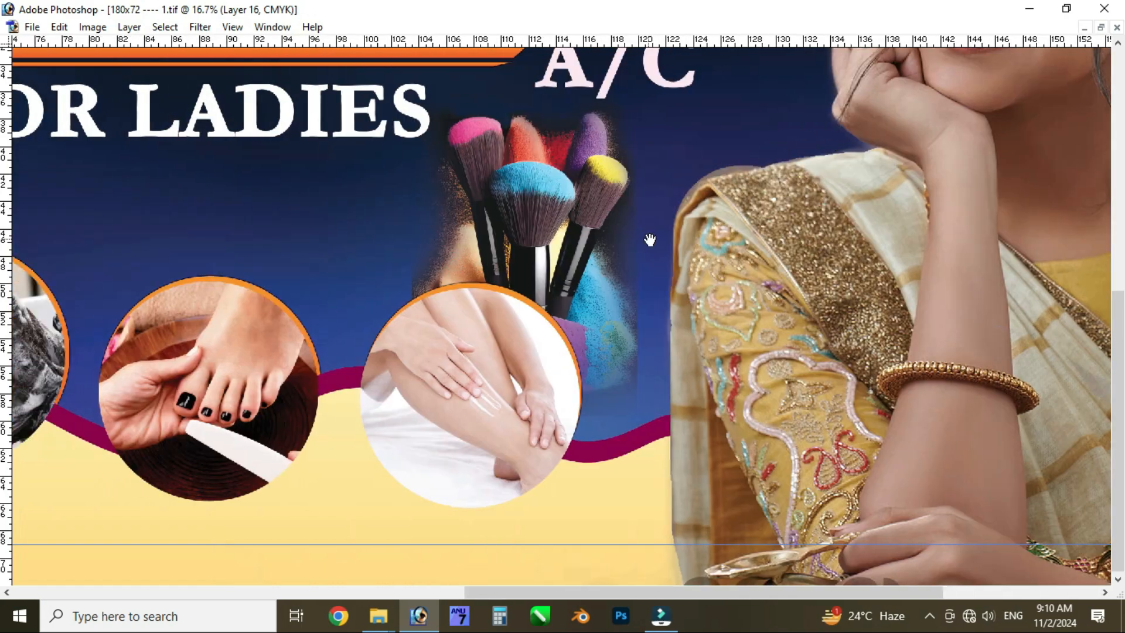
Try moving the banner's service photos and heading elements one at a time, undoing each move
drag(579, 369, 550, 354)
key(ctrl+z)
drag(275, 329, 832, 357)
drag(899, 387, 896, 358)
drag(655, 303, 670, 372)
key(ctrl+z)
drag(473, 317, 801, 362)
drag(705, 301, 711, 356)
key(ctrl+z)
drag(372, 325, 617, 350)
drag(525, 283, 511, 327)
key(ctrl+z)
drag(236, 203, 233, 249)
key(ctrl+z)
drag(988, 146, 680, 346)
key(ctrl+z)
drag(714, 216, 668, 414)
drag(671, 326, 662, 377)
key(ctrl+z)
drag(706, 232, 414, 334)
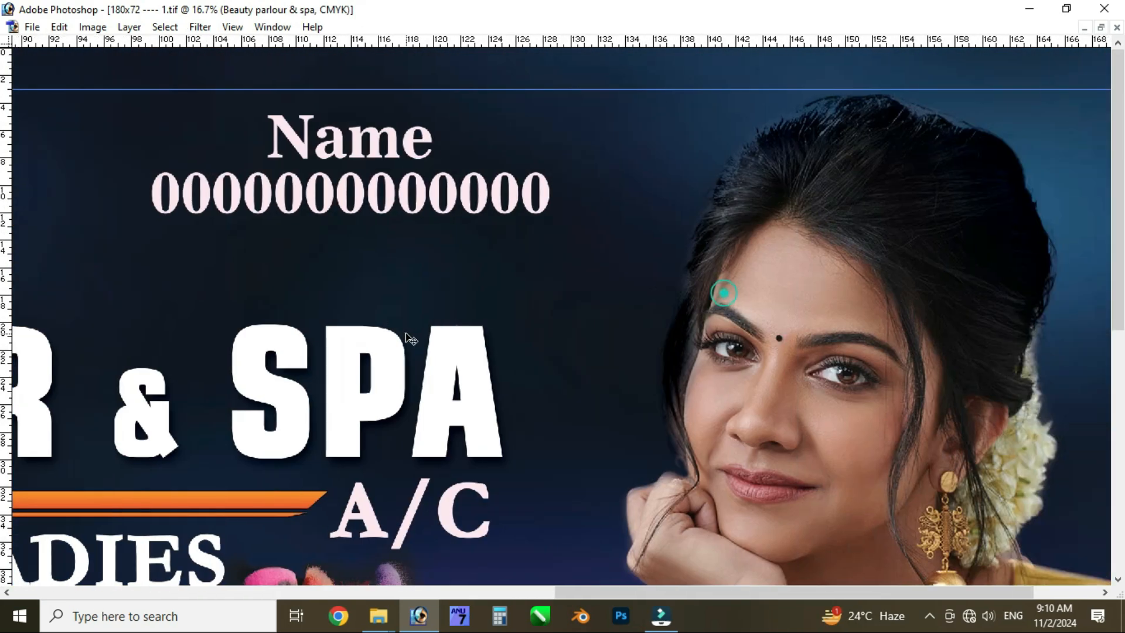
View the whole 180x72 banner with the palettes shown and close it without saving the changes
key(ctrl+minus)
key(ctrl+minus)
key(ctrl+minus)
key(ctrl+minus)
key(ctrl+plus)
key(Tab)
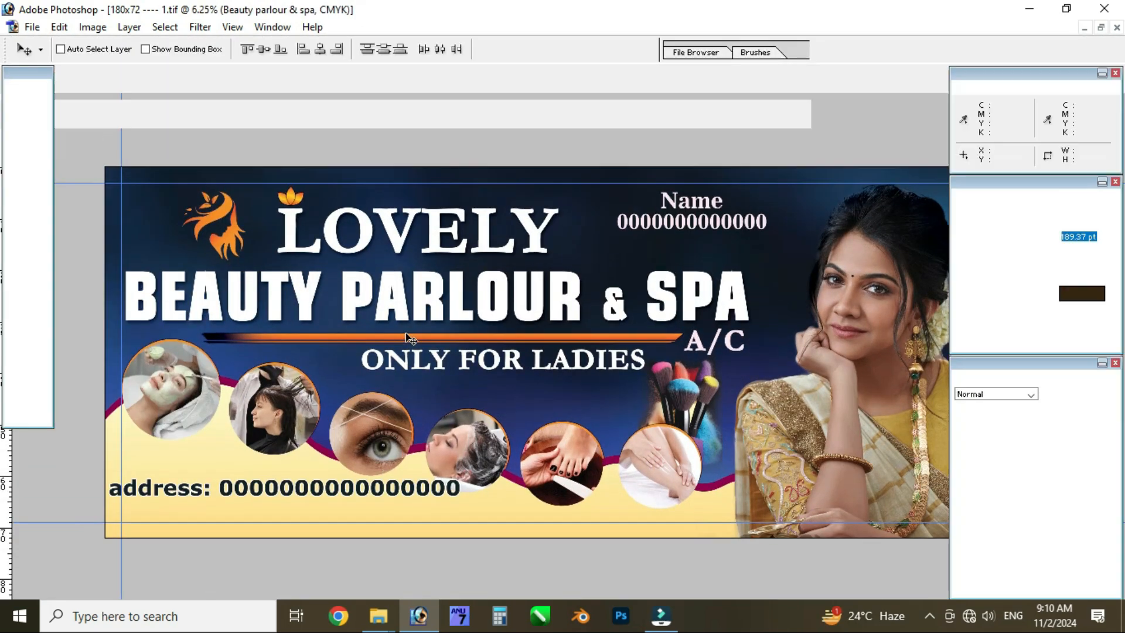
key(ctrl+w)
click(591, 242)
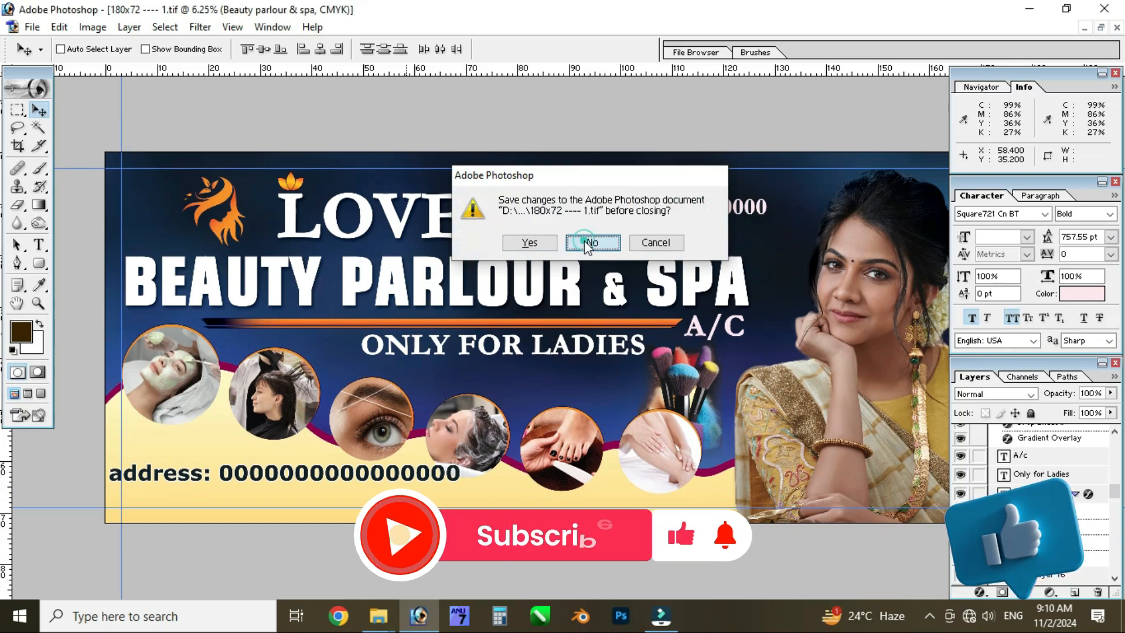
Minimize the image editor and the 0 BACKGROUNDS folder window
click(1039, 13)
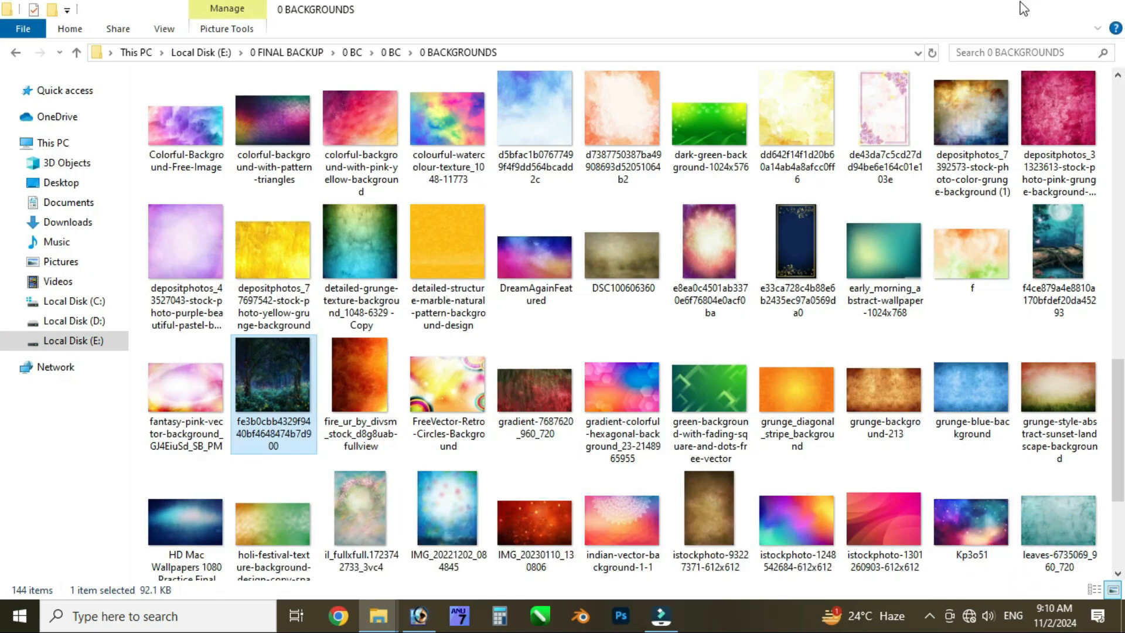
click(1022, 7)
key(super)
click(887, 34)
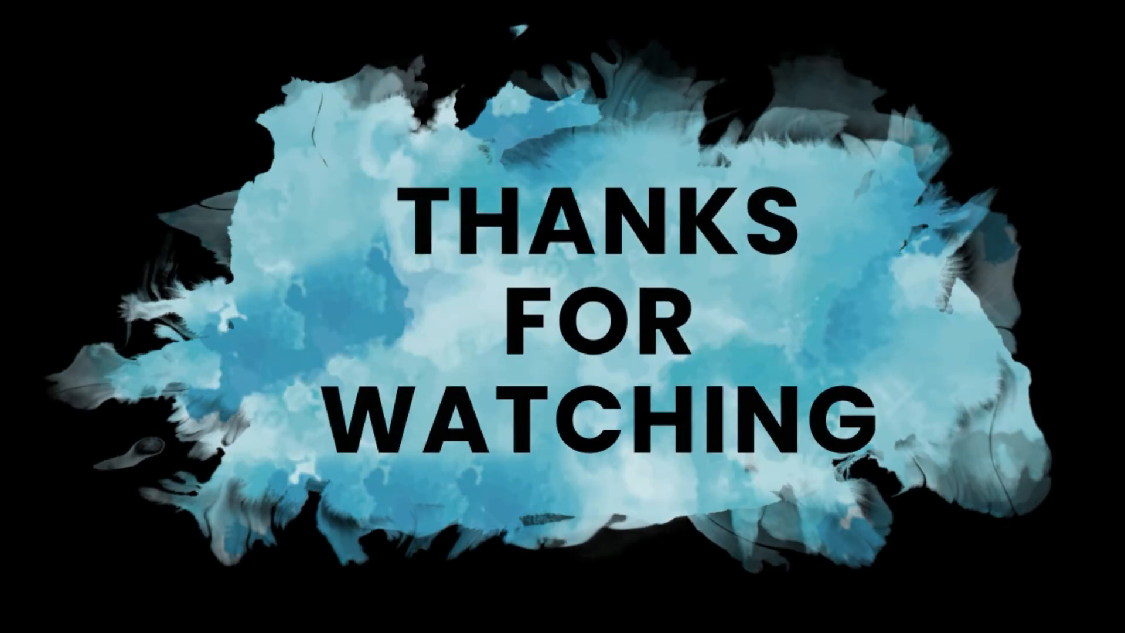